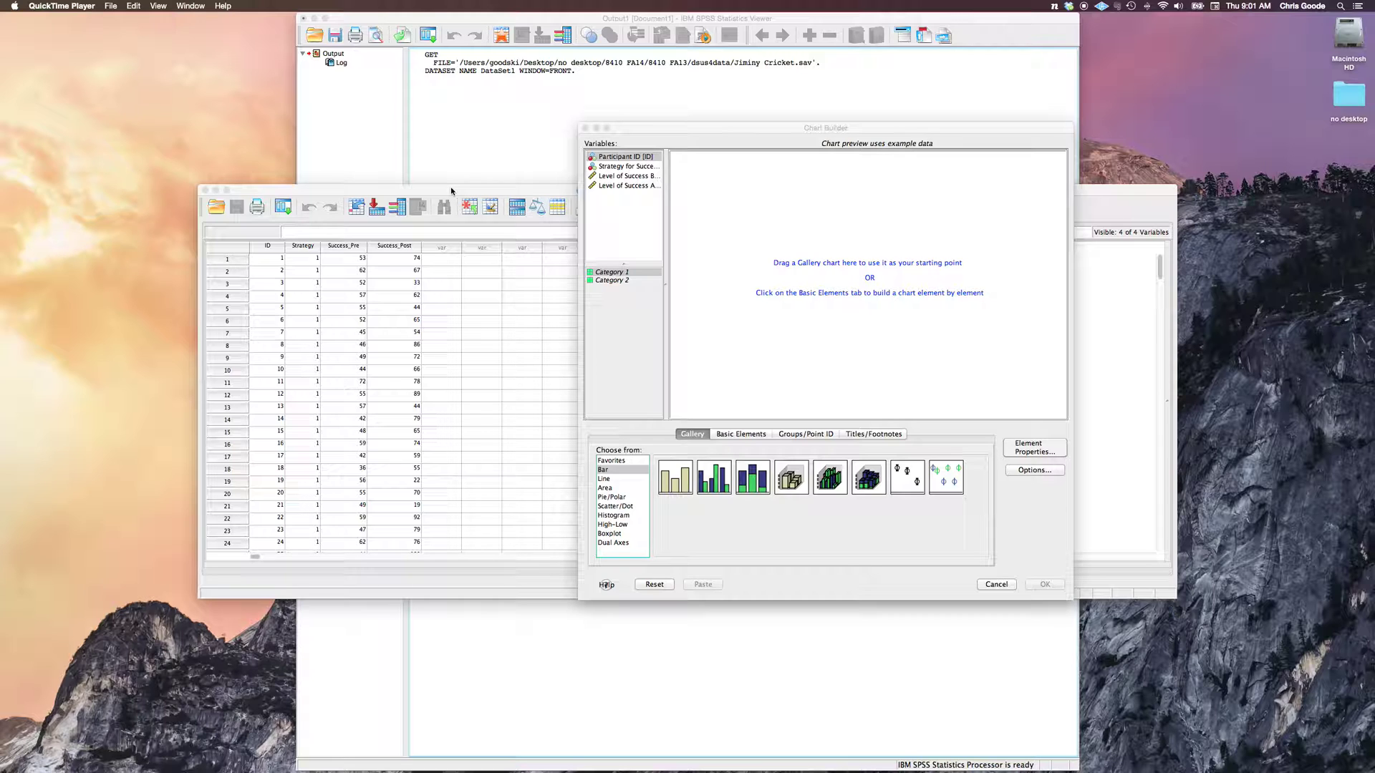
# - Rearrange the windows, select Jiminy Cricket.sav to open, then cancel
pyautogui.moveTo(451, 189); pyautogui.dragTo(378, 90)
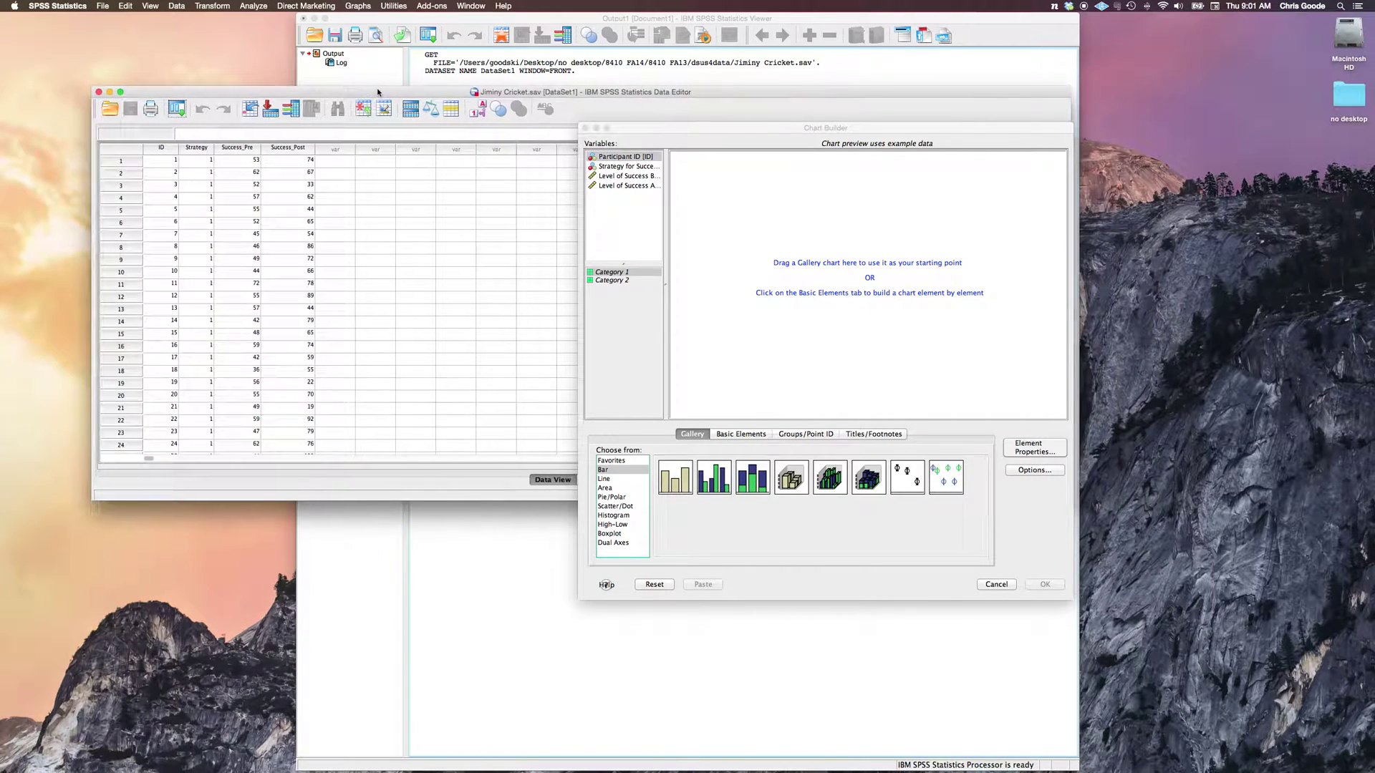
pyautogui.click(480, 70)
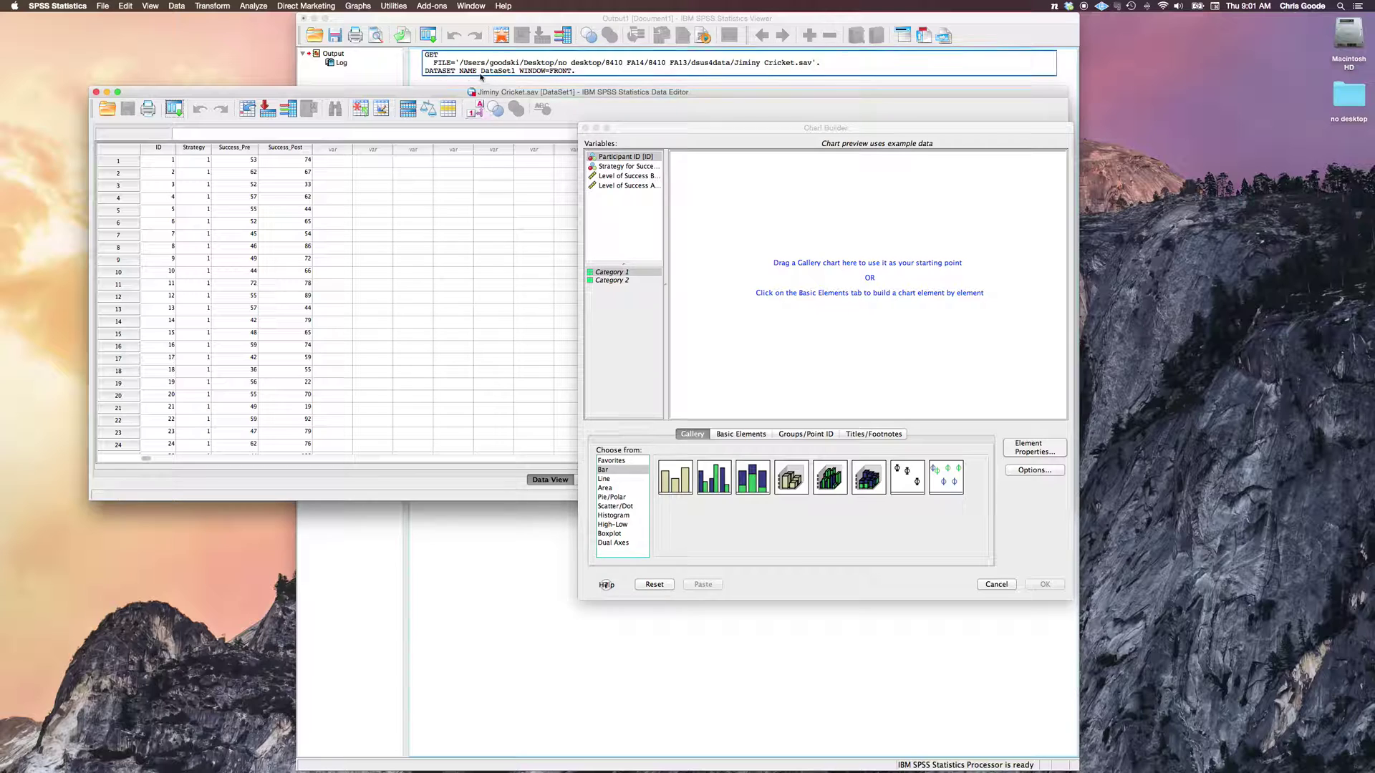
pyautogui.click(476, 130)
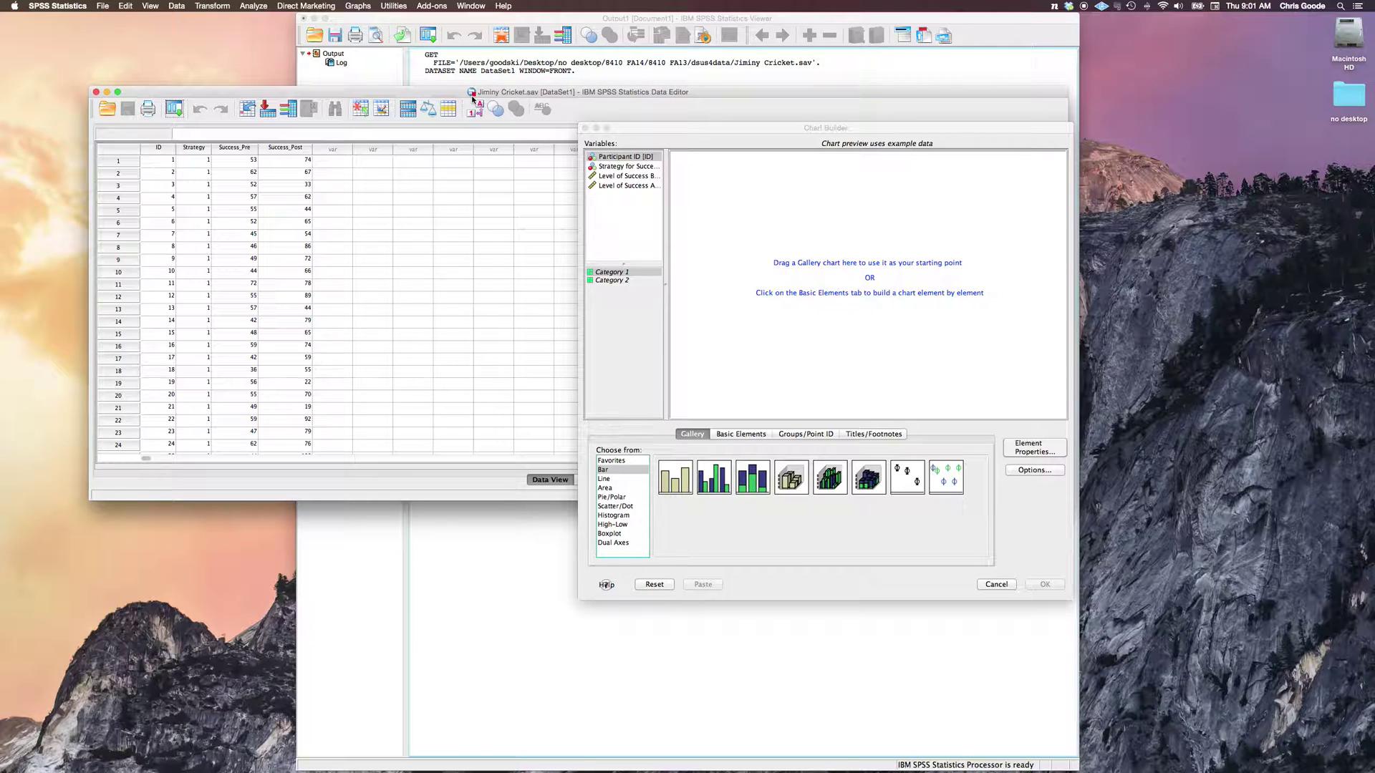
pyautogui.click(106, 109)
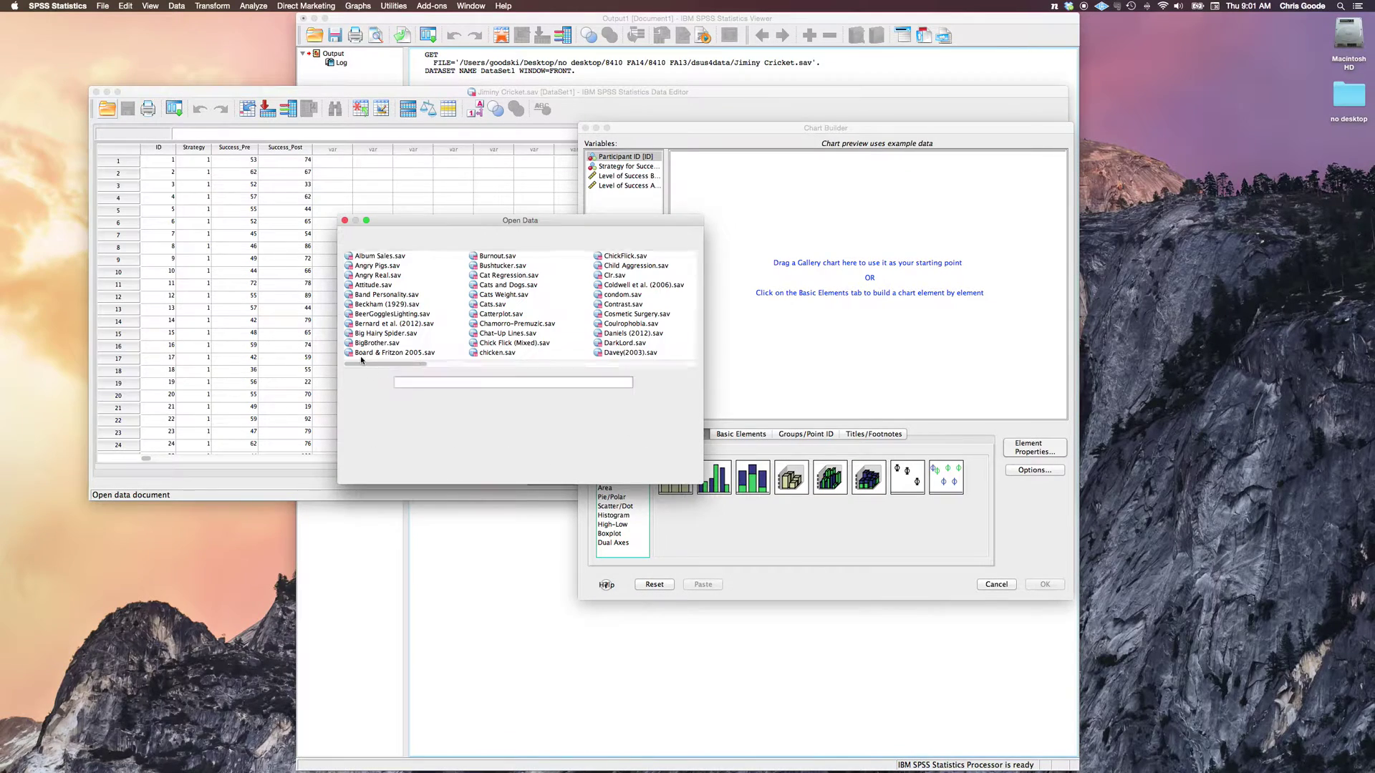
pyautogui.scroll(-3, 573, 302)
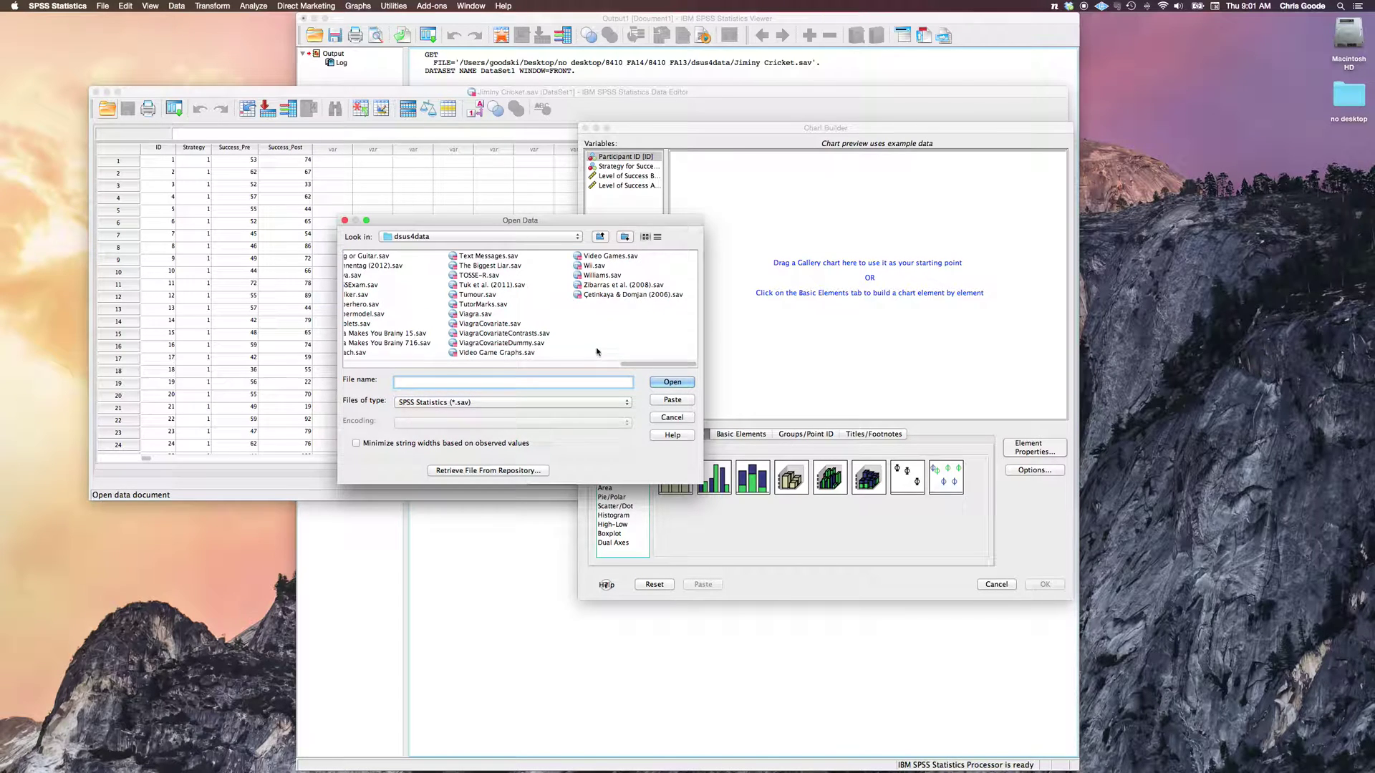
pyautogui.scroll(-3, 514, 364)
pyautogui.scroll(3, 513, 362)
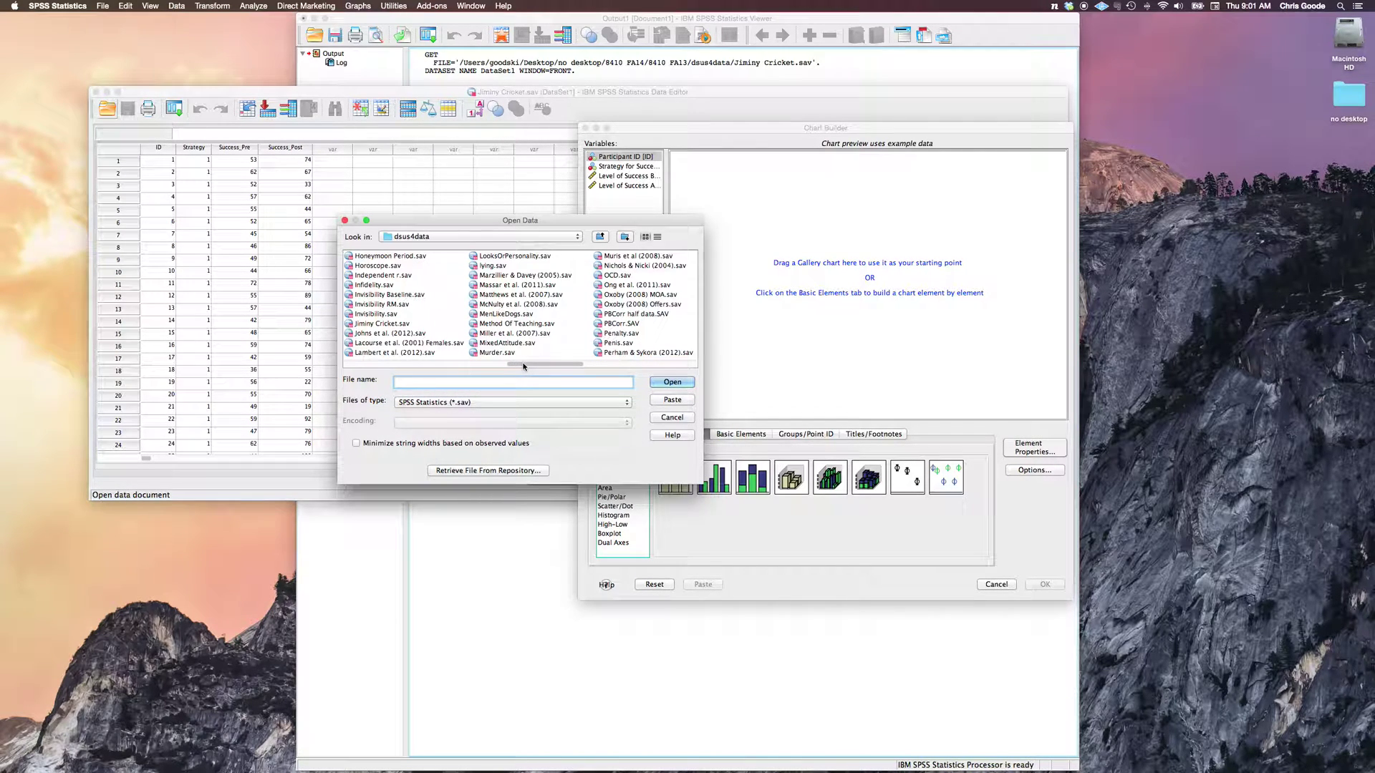
pyautogui.click(381, 323)
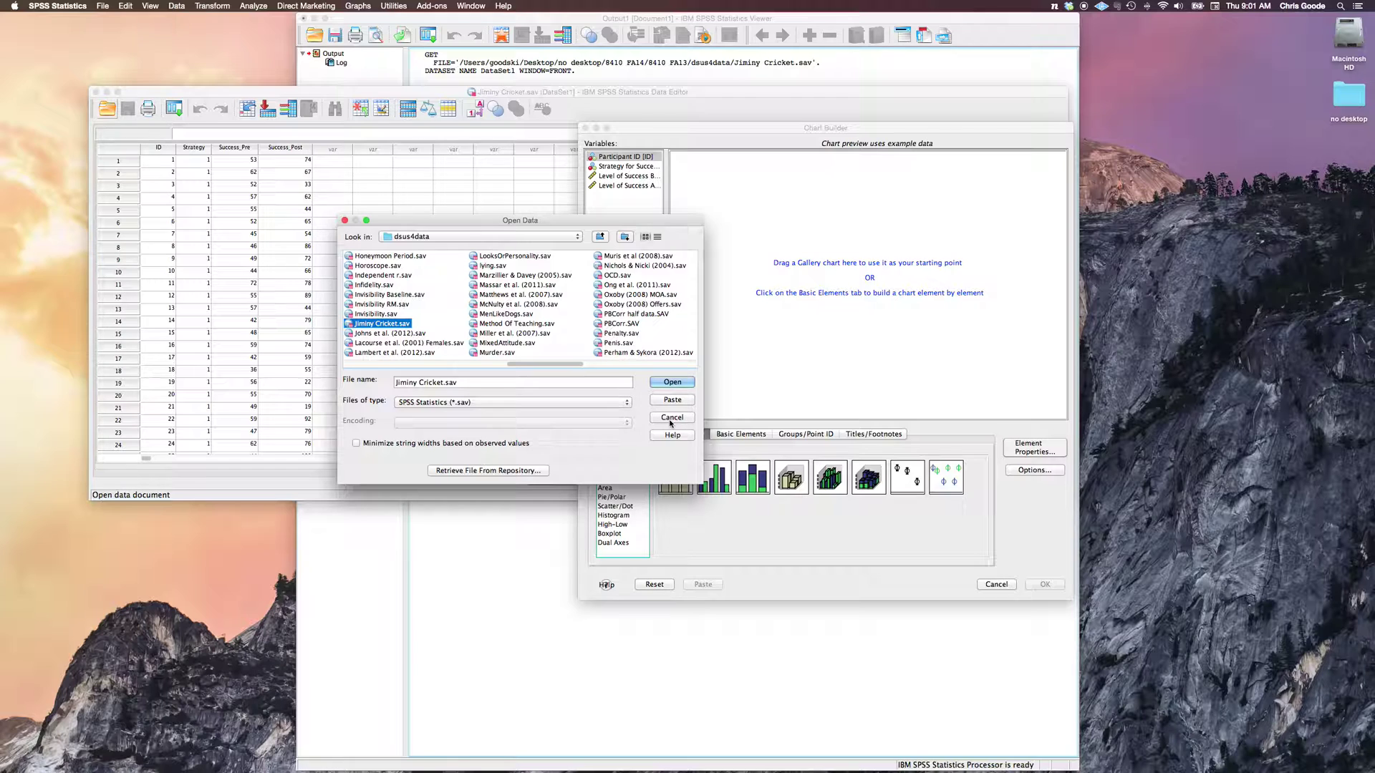
pyautogui.click(672, 382)
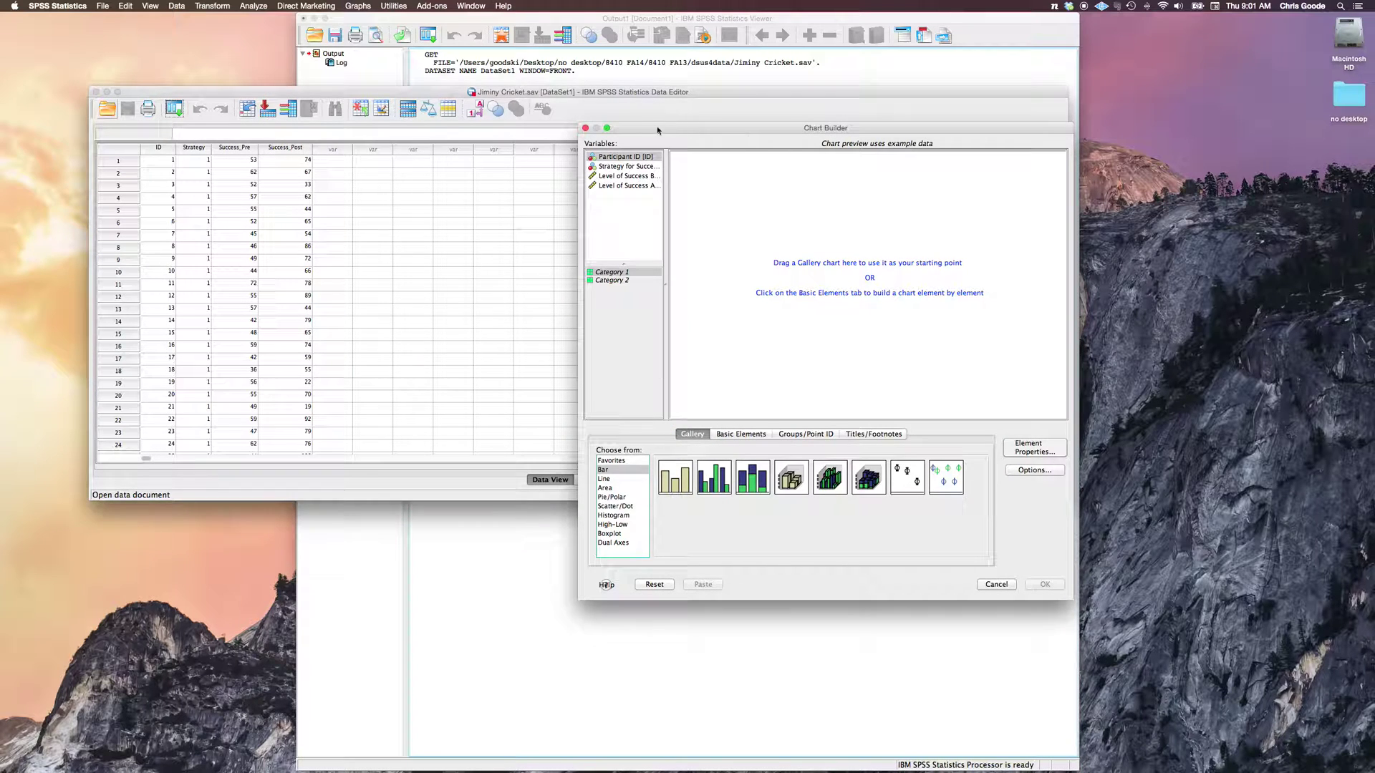
# - Reopen Chart Builder from the Graphs menu and show the Histogram gallery
pyautogui.click(585, 128)
pyautogui.click(357, 5)
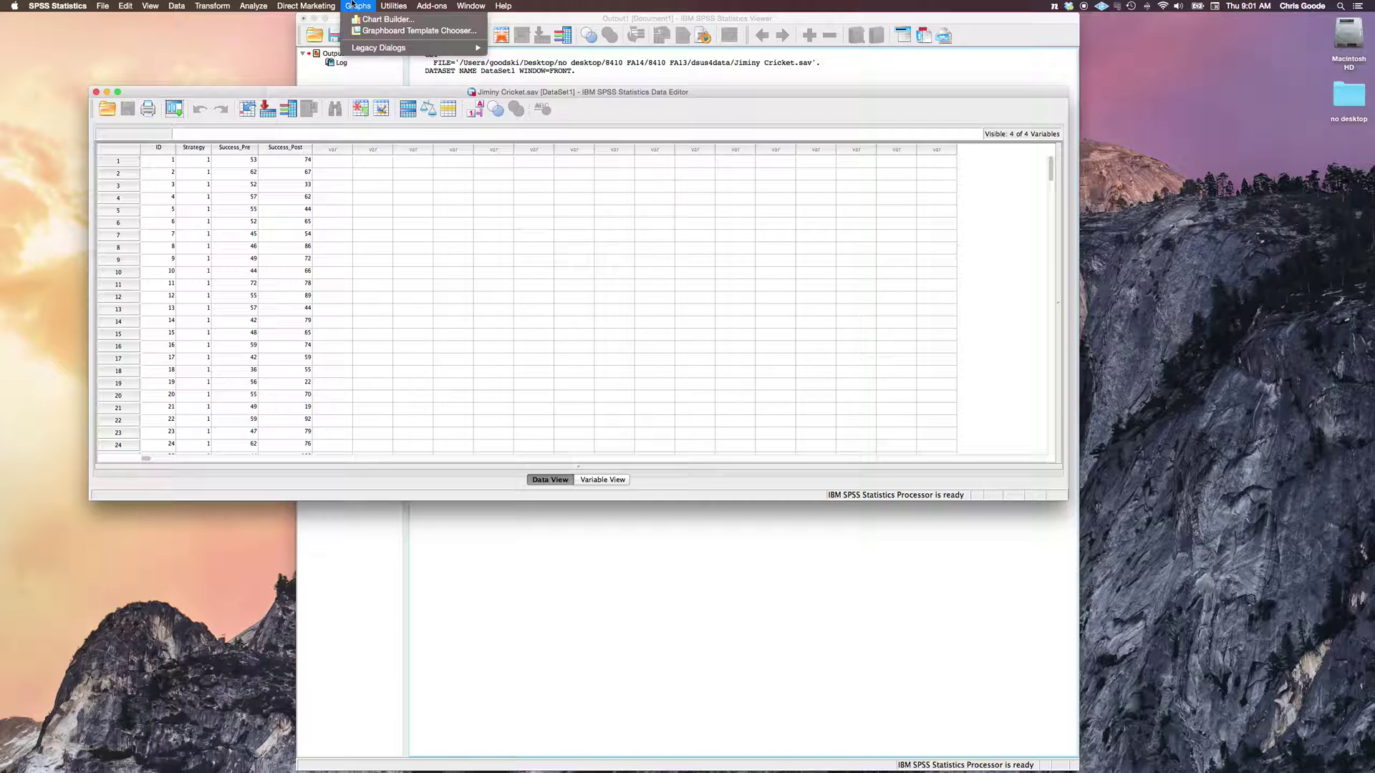
pyautogui.click(379, 19)
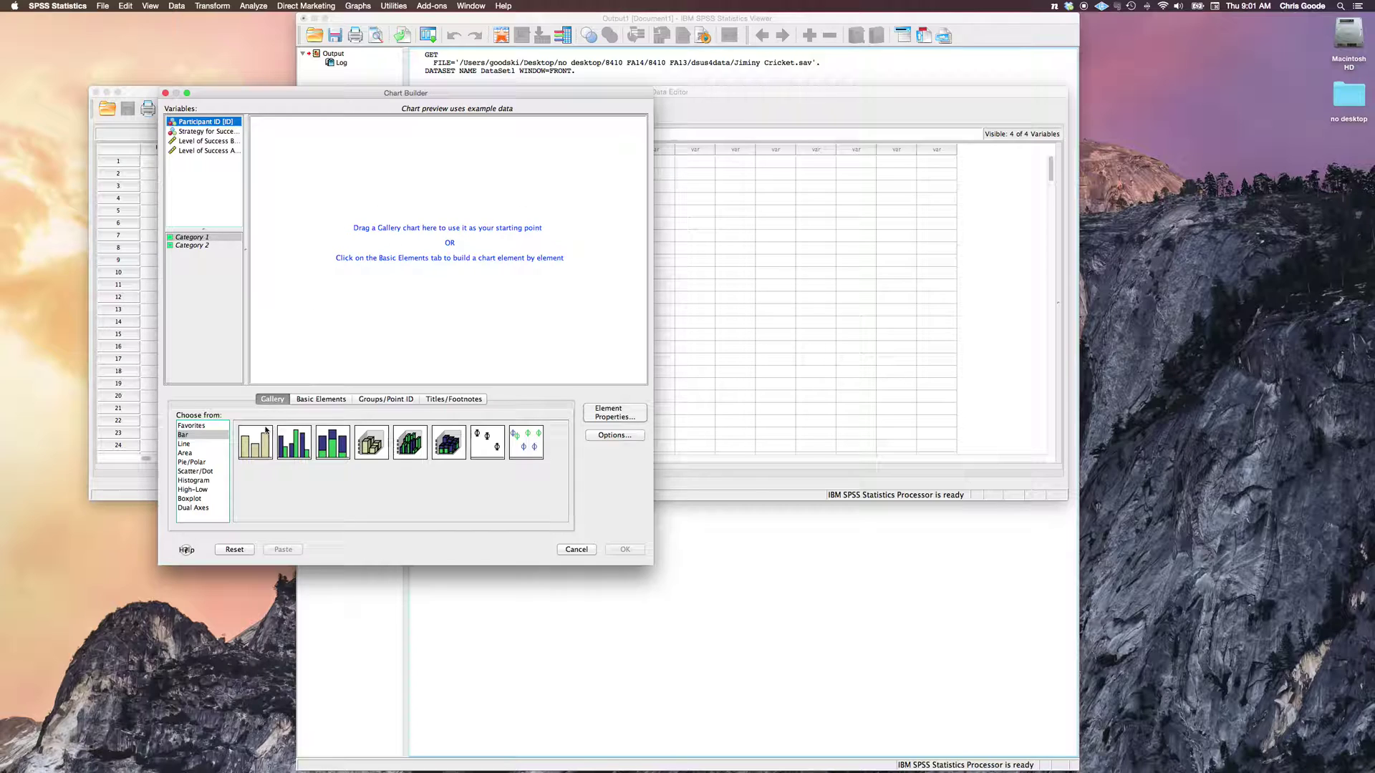
pyautogui.click(192, 482)
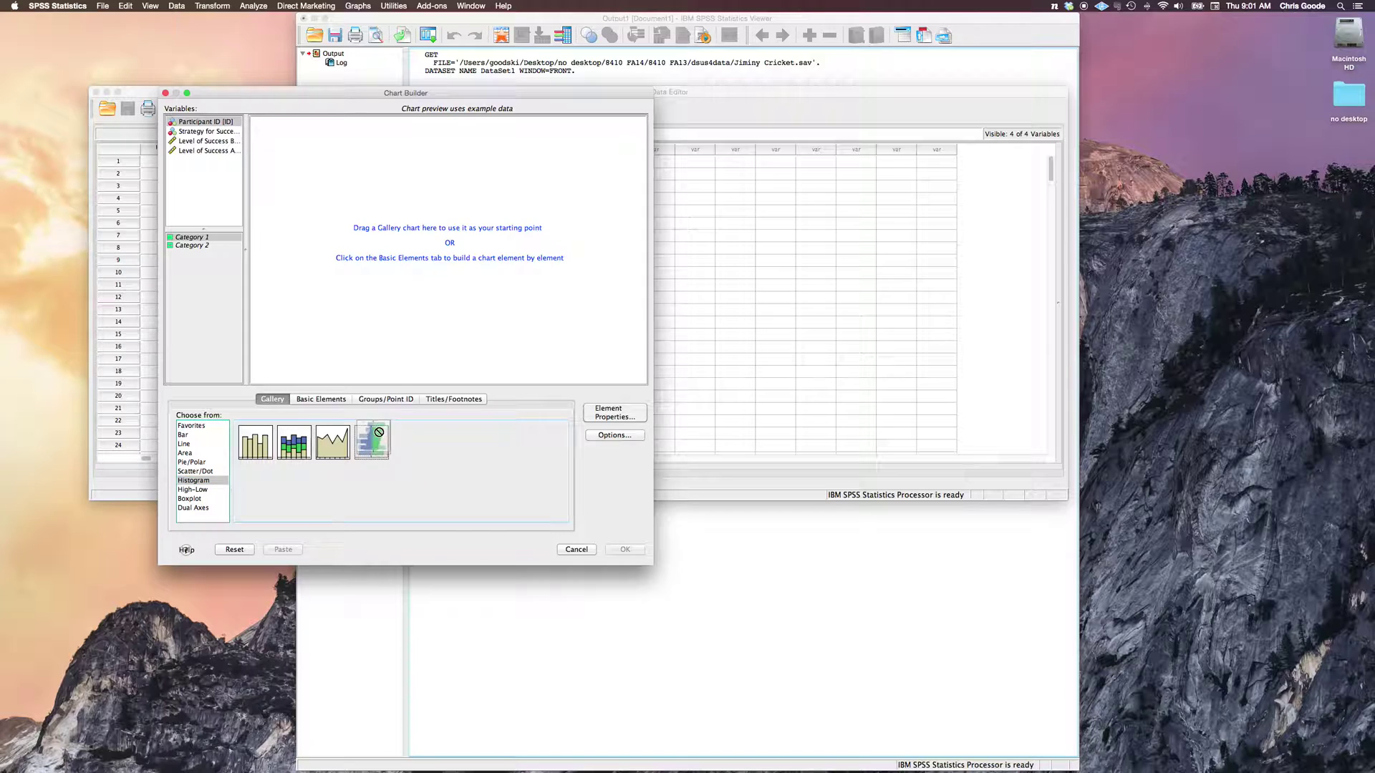
# - Add a Population Pyramid to the preview and split it by Strategy for Success
pyautogui.moveTo(374, 442); pyautogui.dragTo(434, 249)
pyautogui.moveTo(434, 250); pyautogui.dragTo(434, 247)
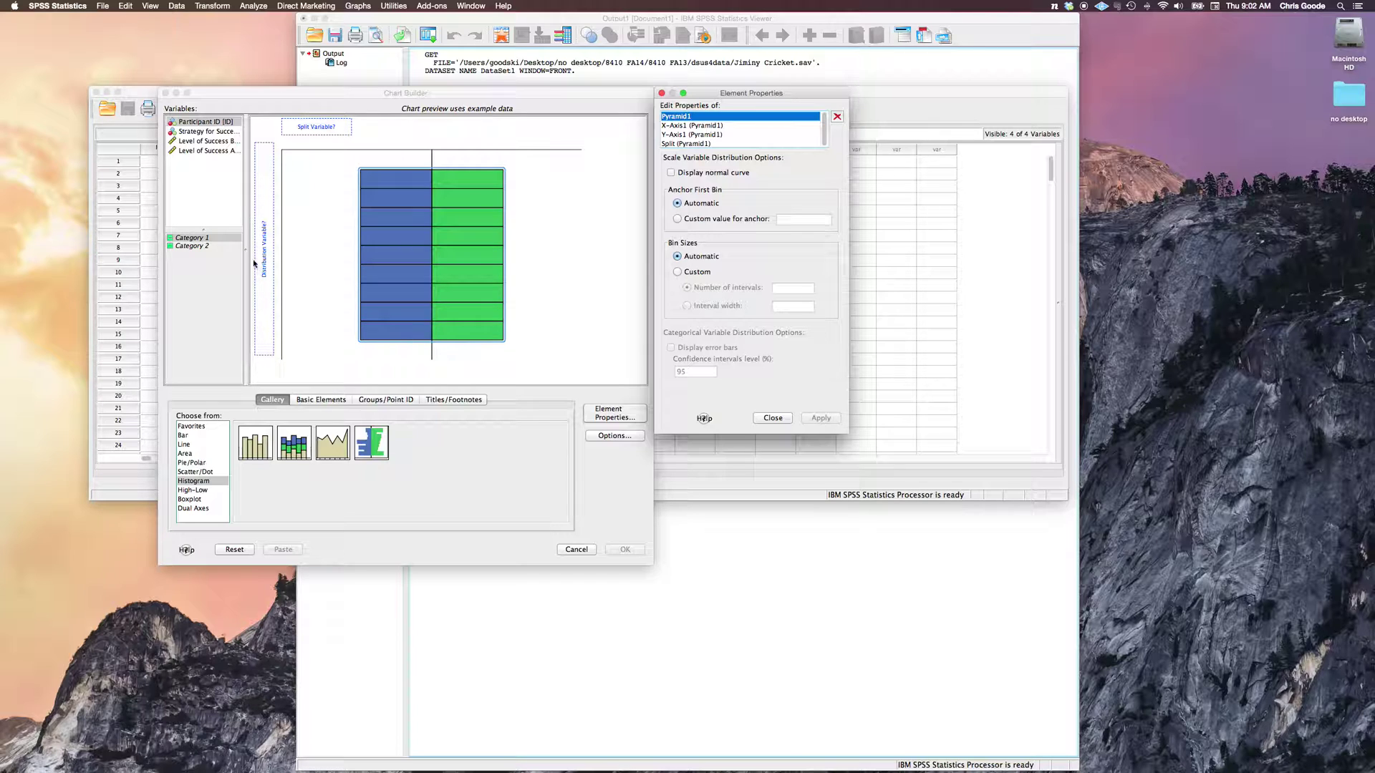
pyautogui.moveTo(247, 257); pyautogui.dragTo(291, 257)
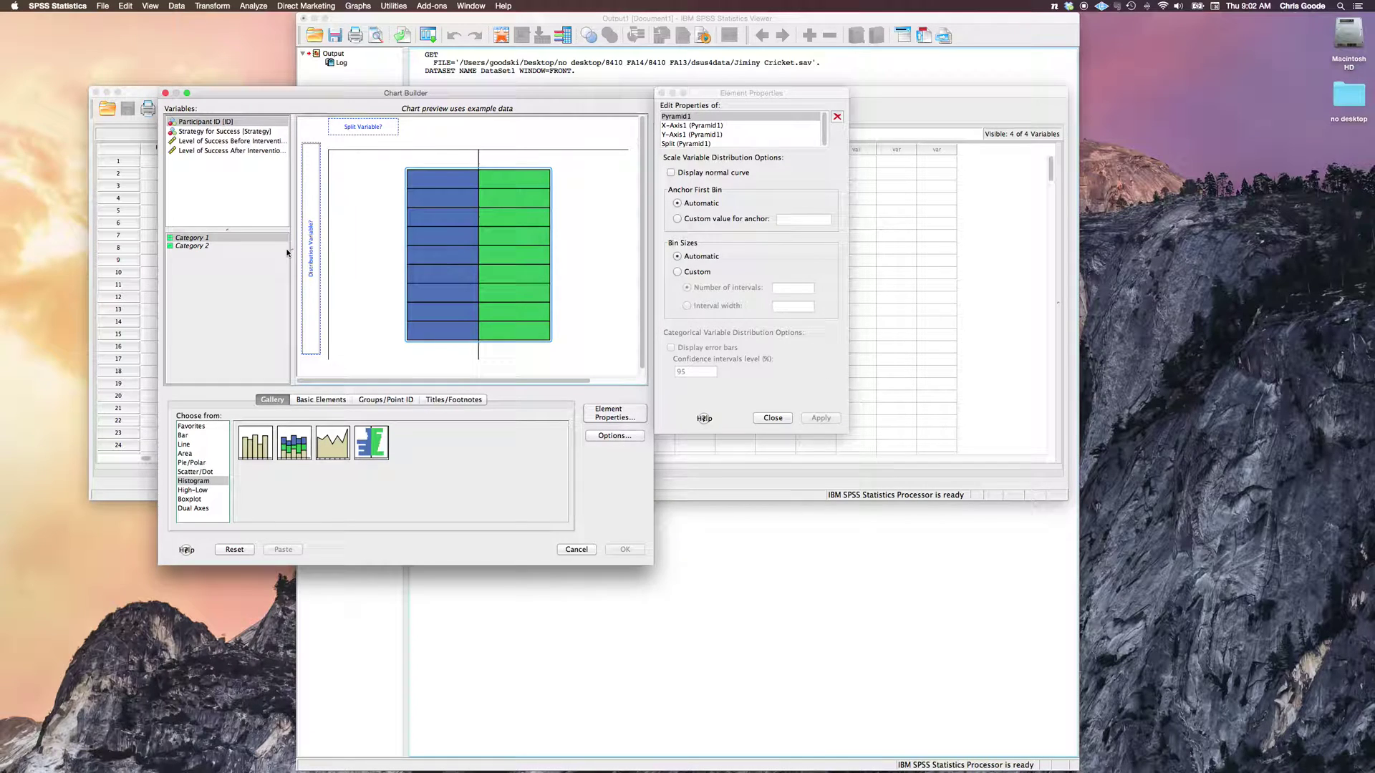
pyautogui.click(206, 133)
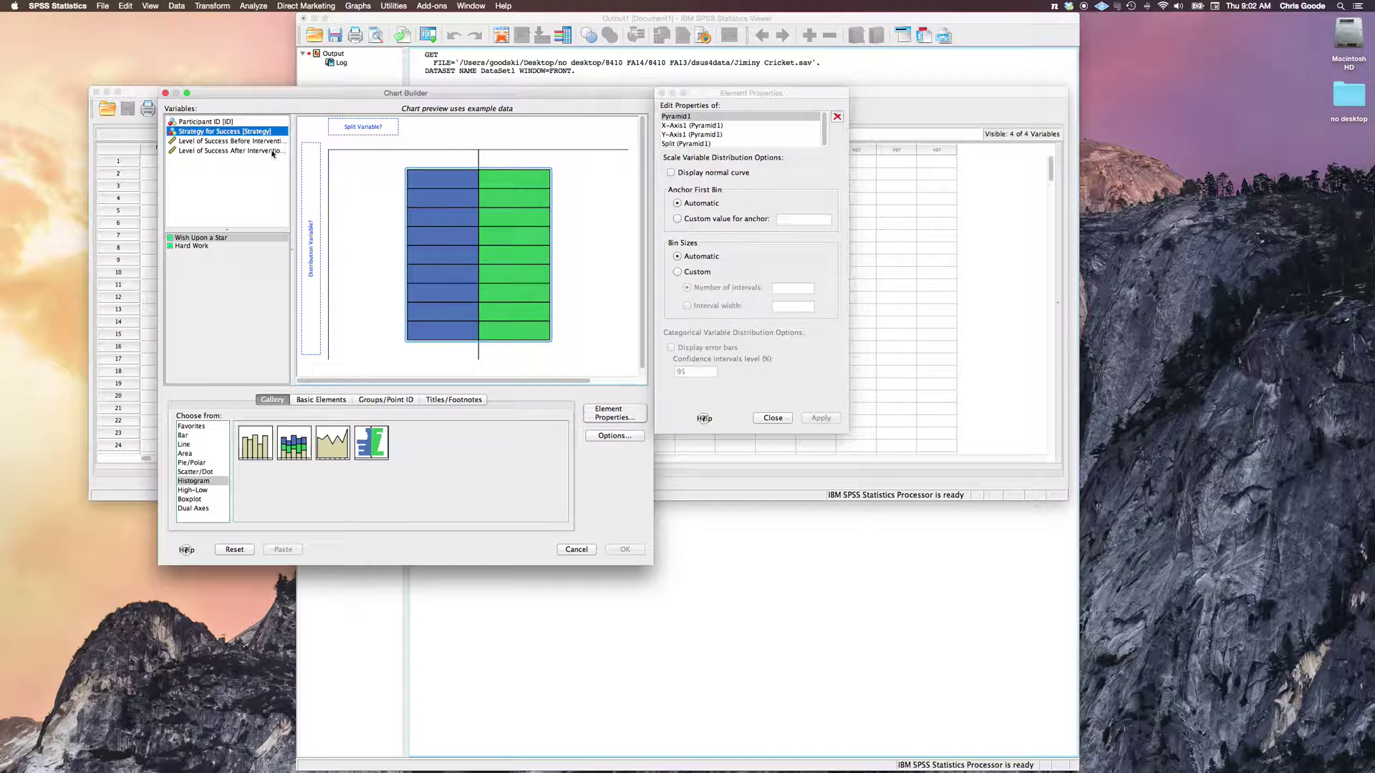
pyautogui.moveTo(234, 131); pyautogui.dragTo(364, 128)
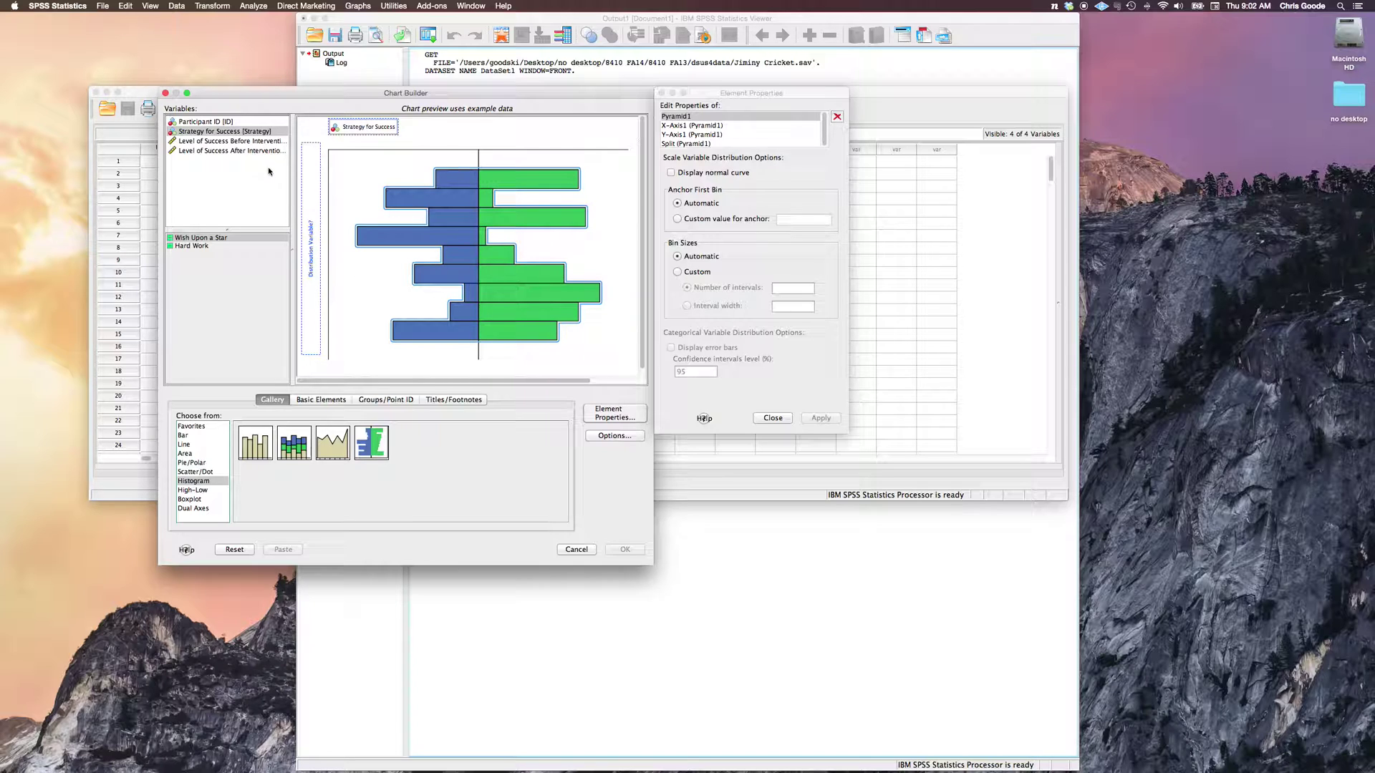
# - Make Level of Success After Intervention the distribution variable and apply the element properties
pyautogui.click(229, 150)
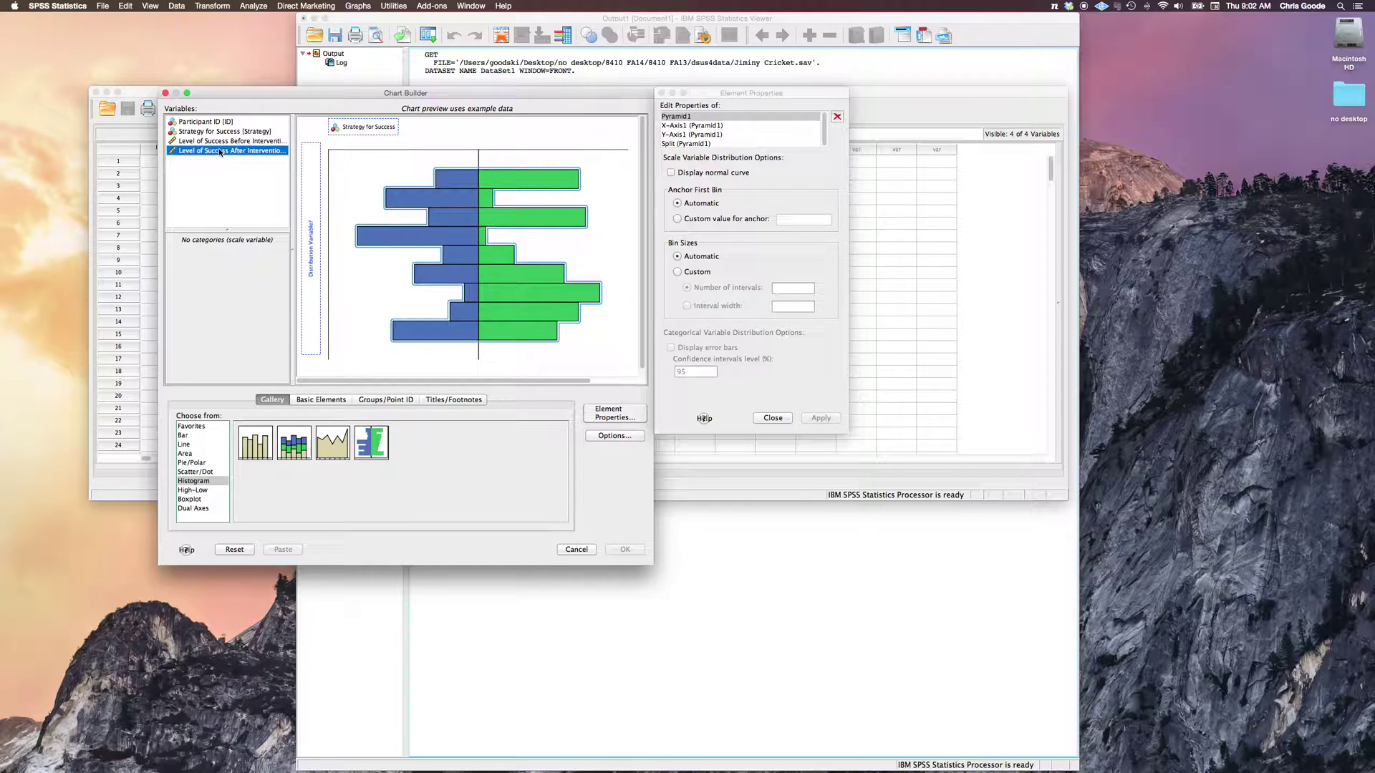
pyautogui.moveTo(247, 152); pyautogui.dragTo(312, 222)
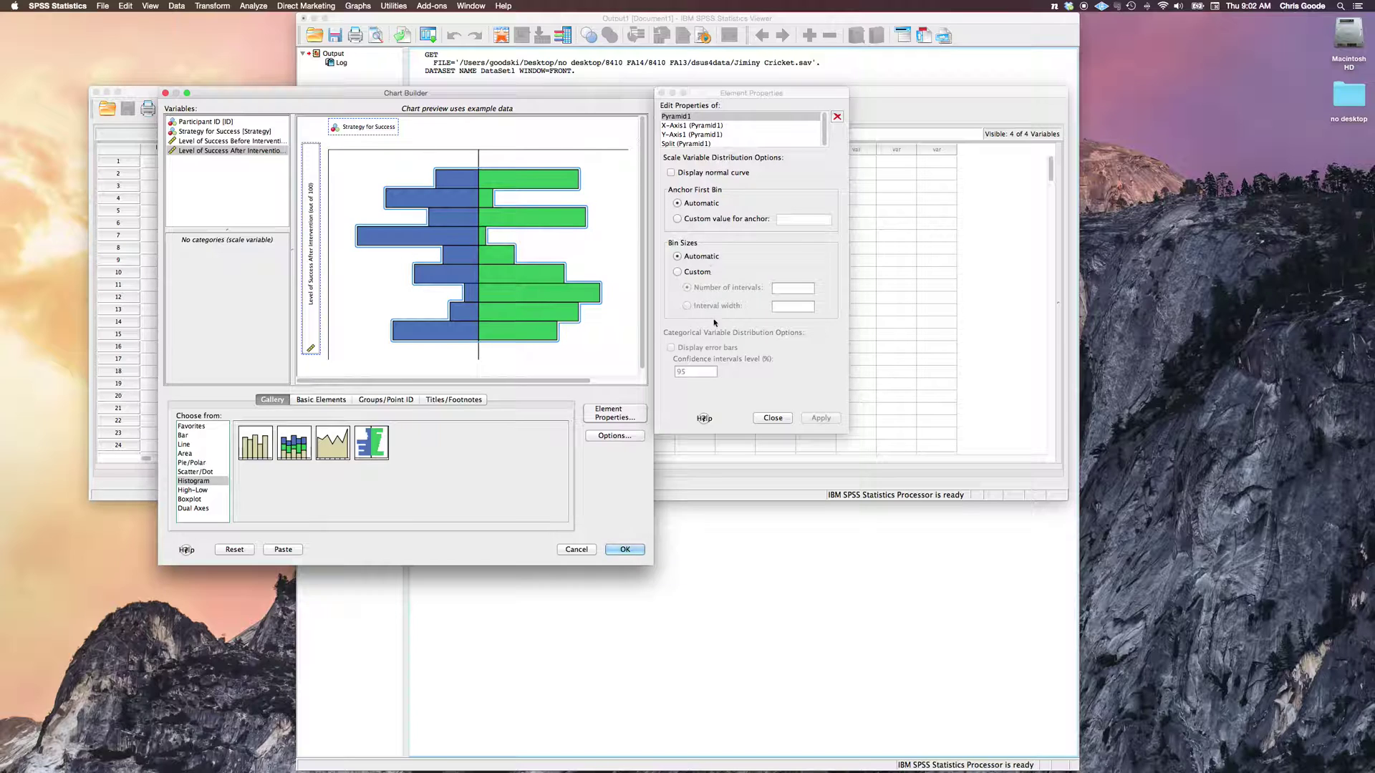
pyautogui.click(728, 207)
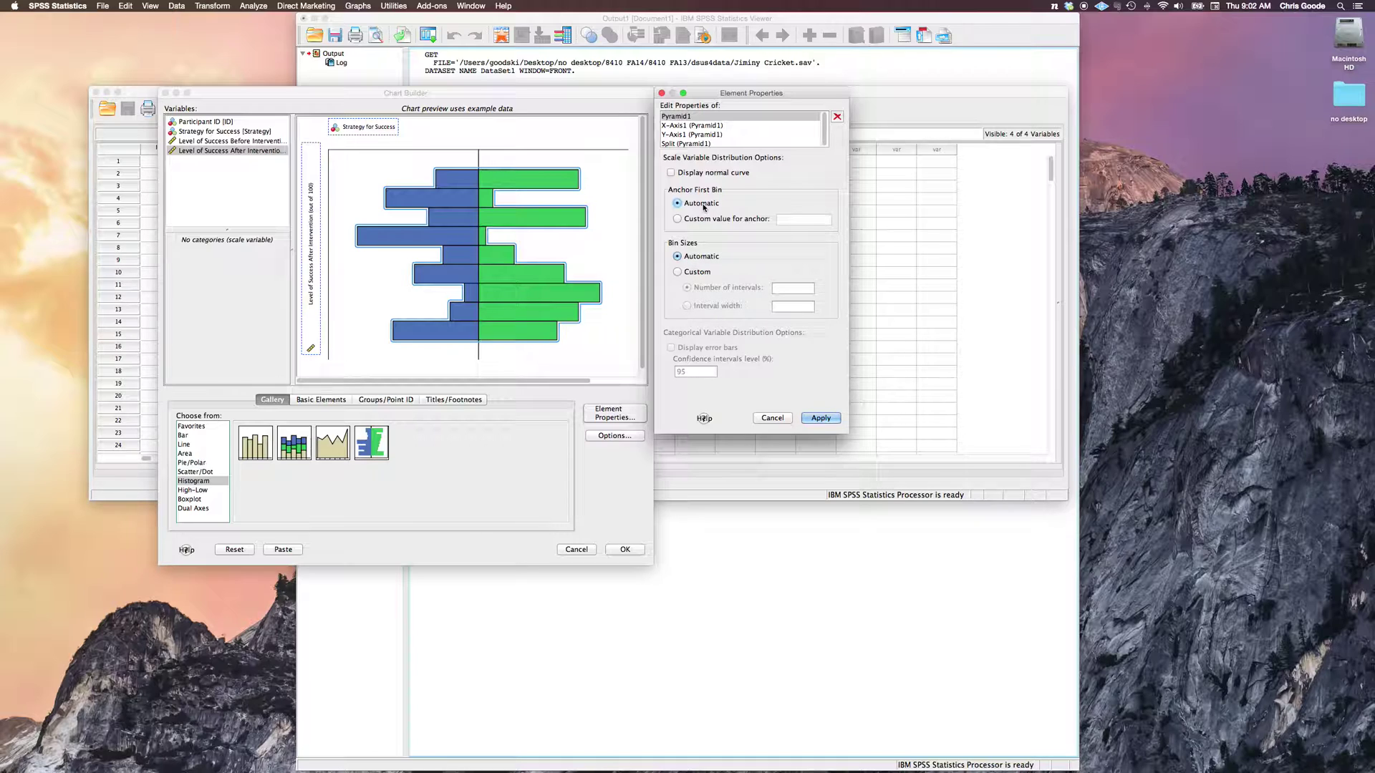
pyautogui.click(819, 418)
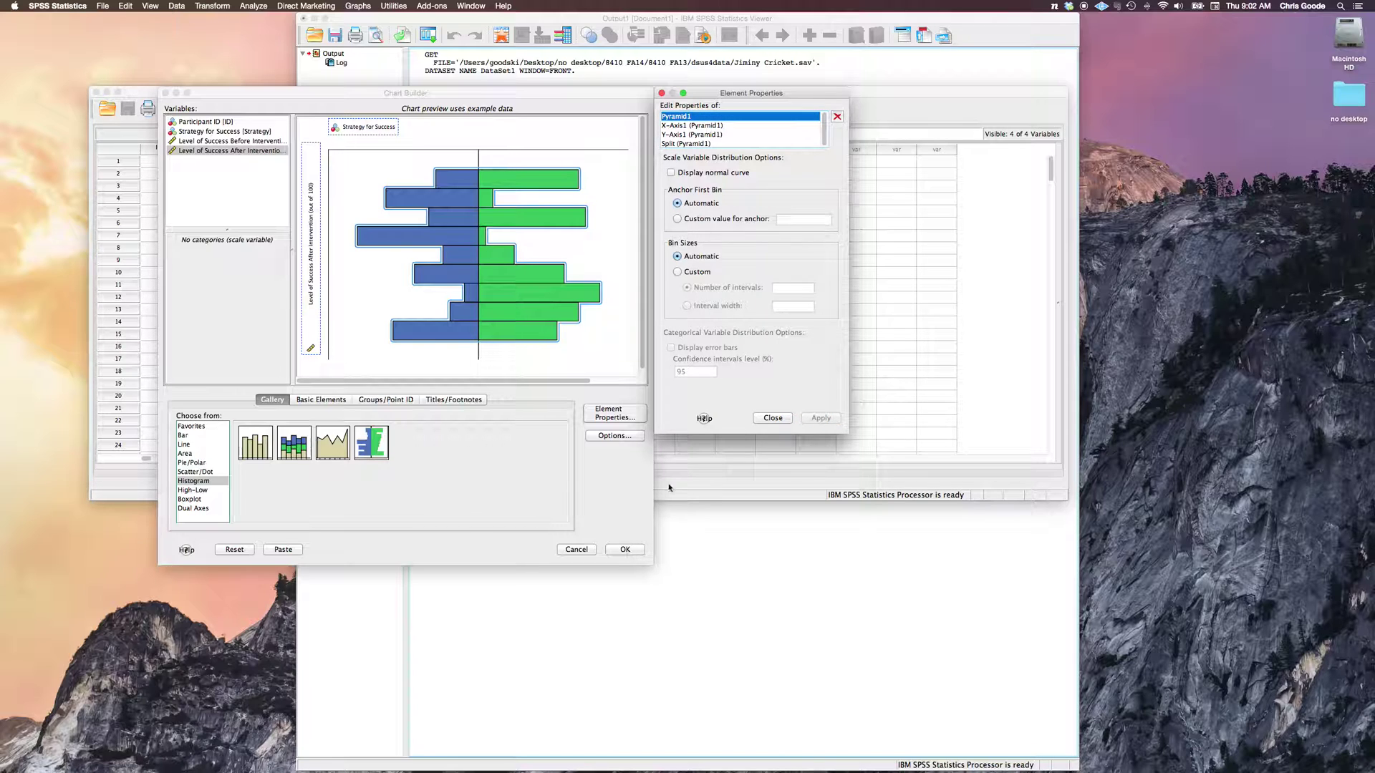
pyautogui.click(771, 418)
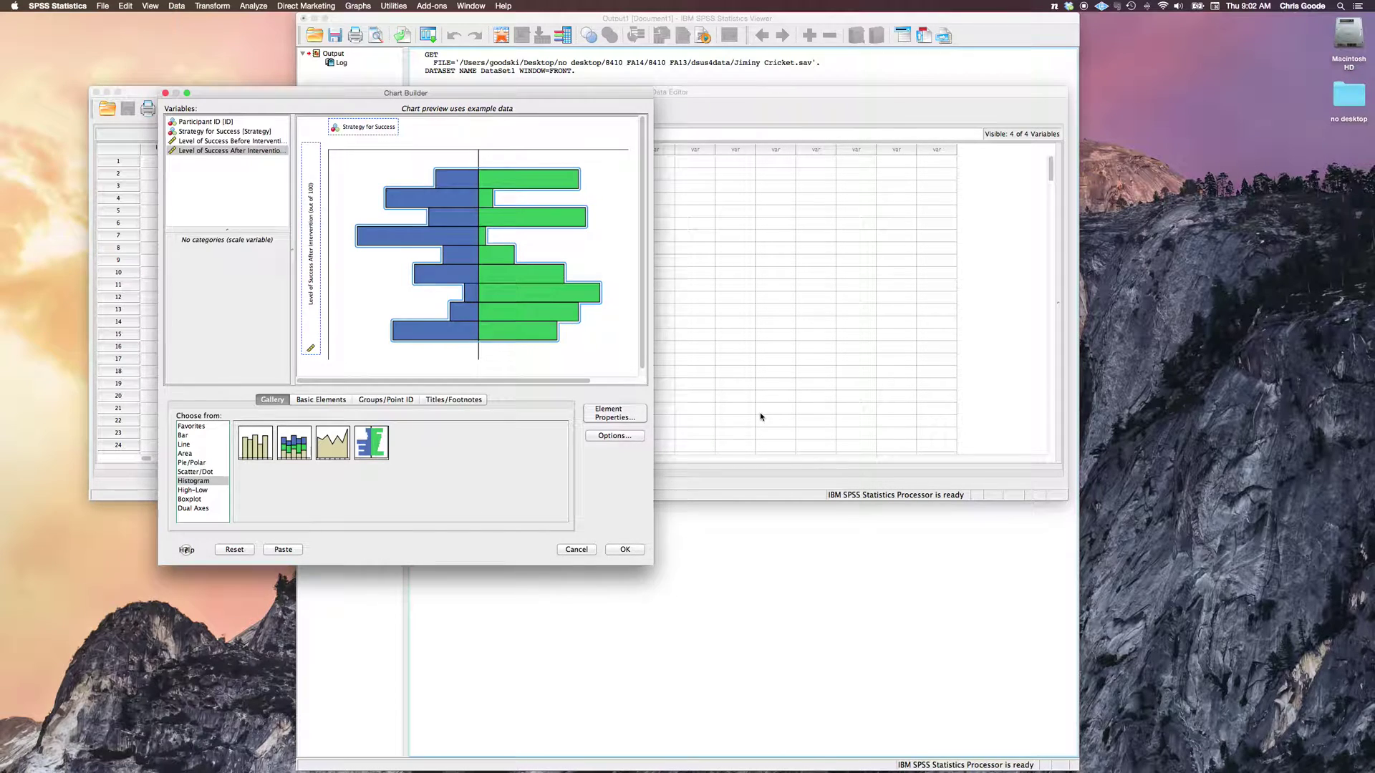
# - Generate the population pyramid, then select and deselect it in the Output Viewer
pyautogui.click(623, 549)
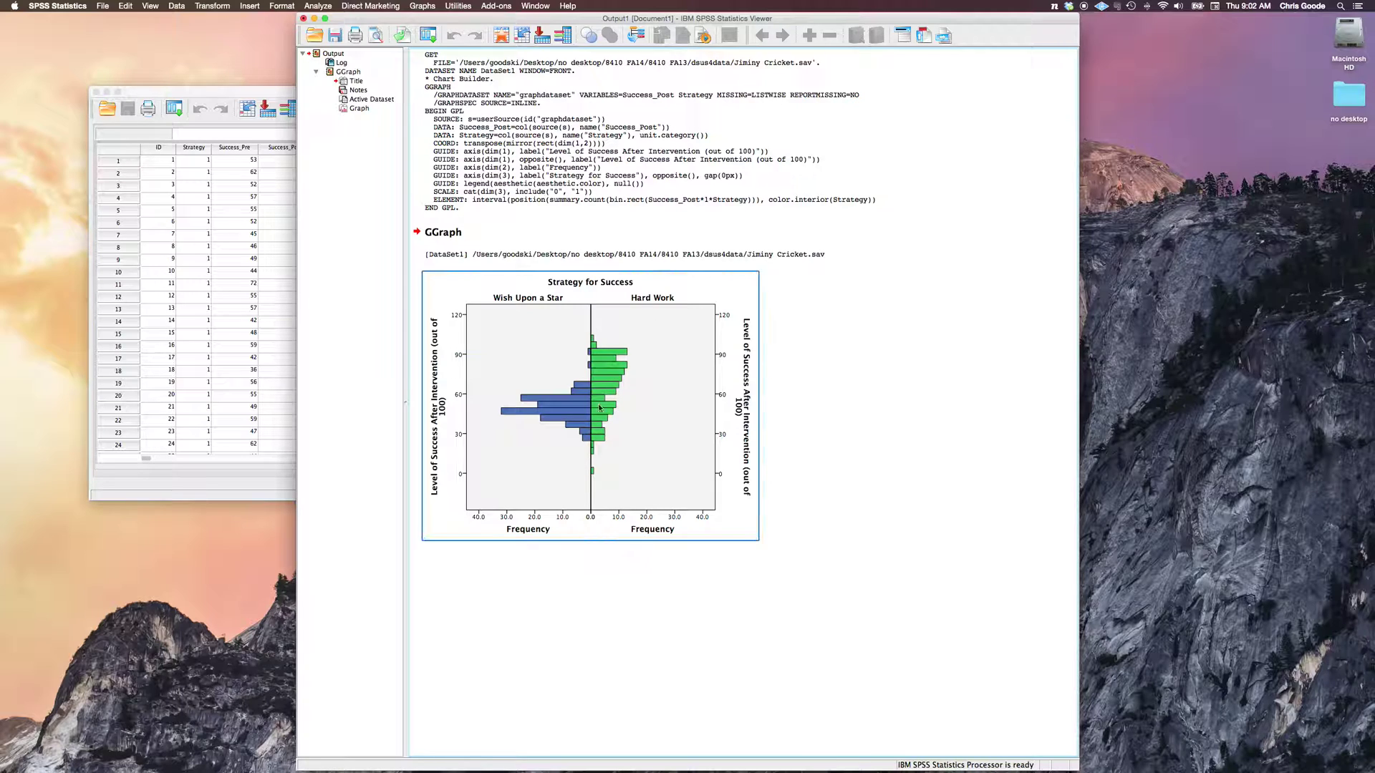
pyautogui.click(569, 538)
pyautogui.click(676, 655)
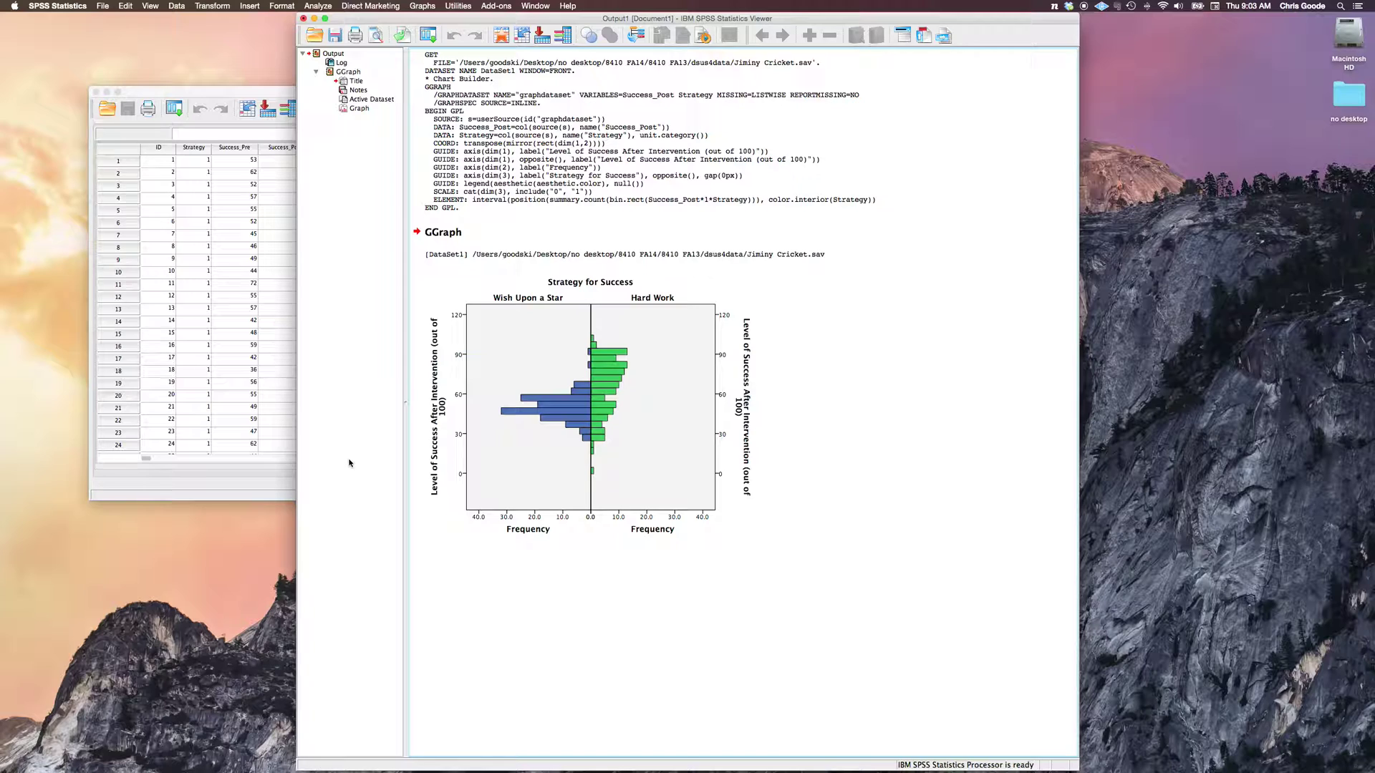
# - Open ChickFlick.sav from the dsus4data folder
pyautogui.click(108, 109)
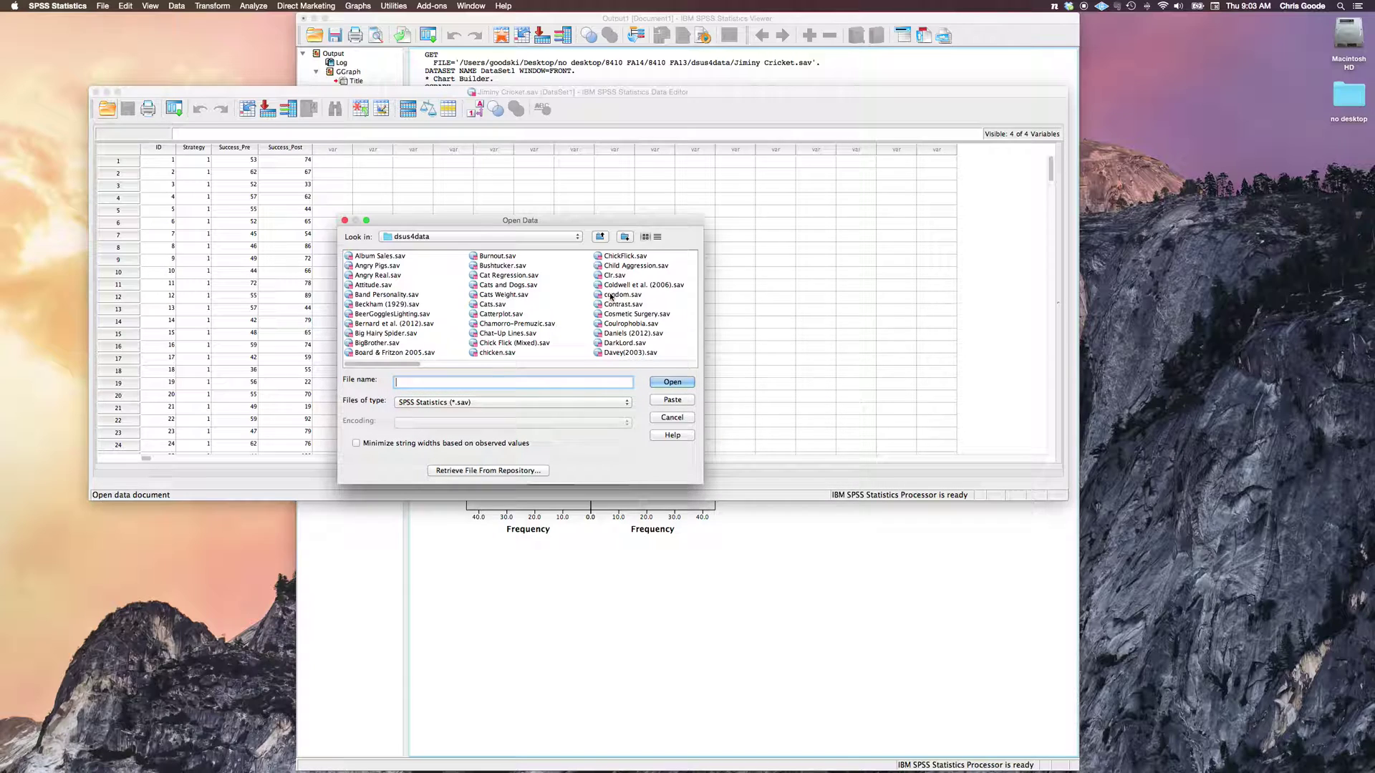
pyautogui.click(623, 256)
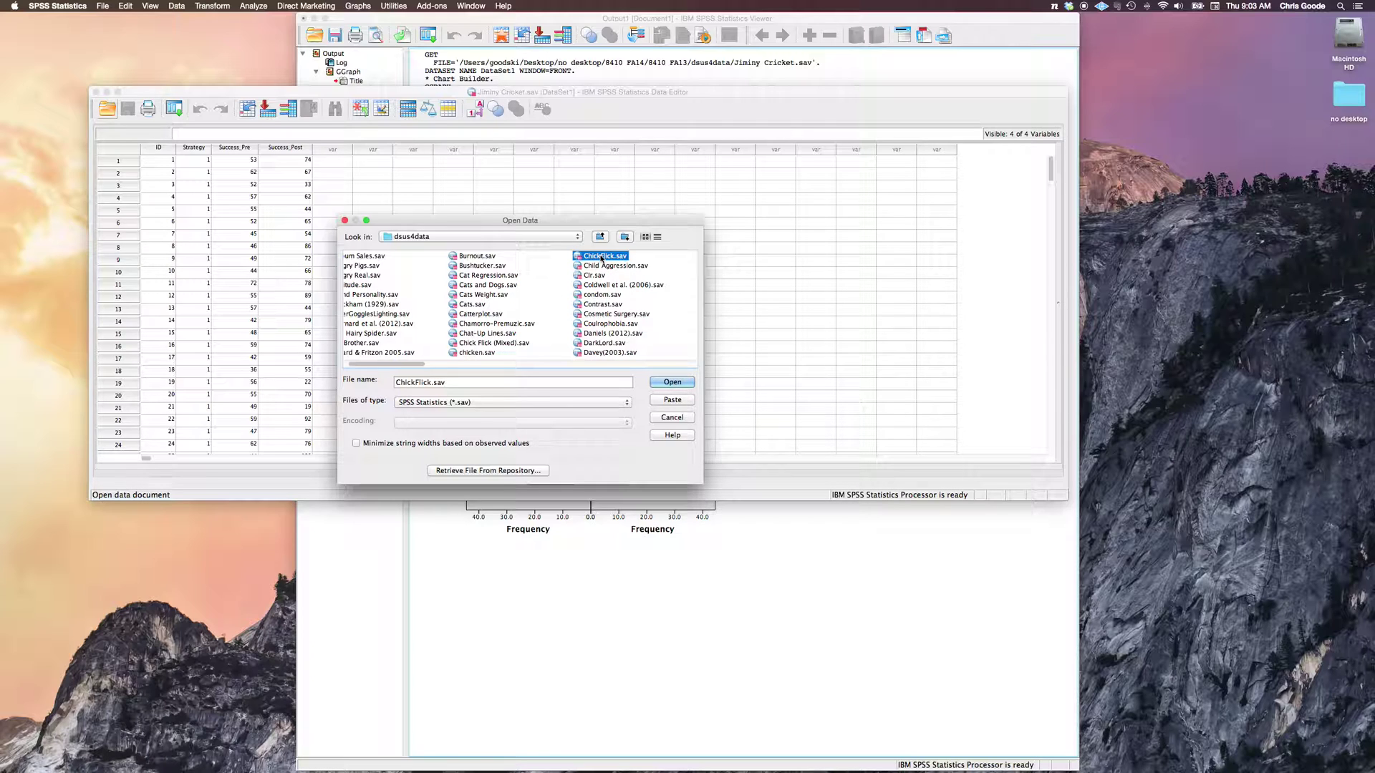
pyautogui.click(671, 383)
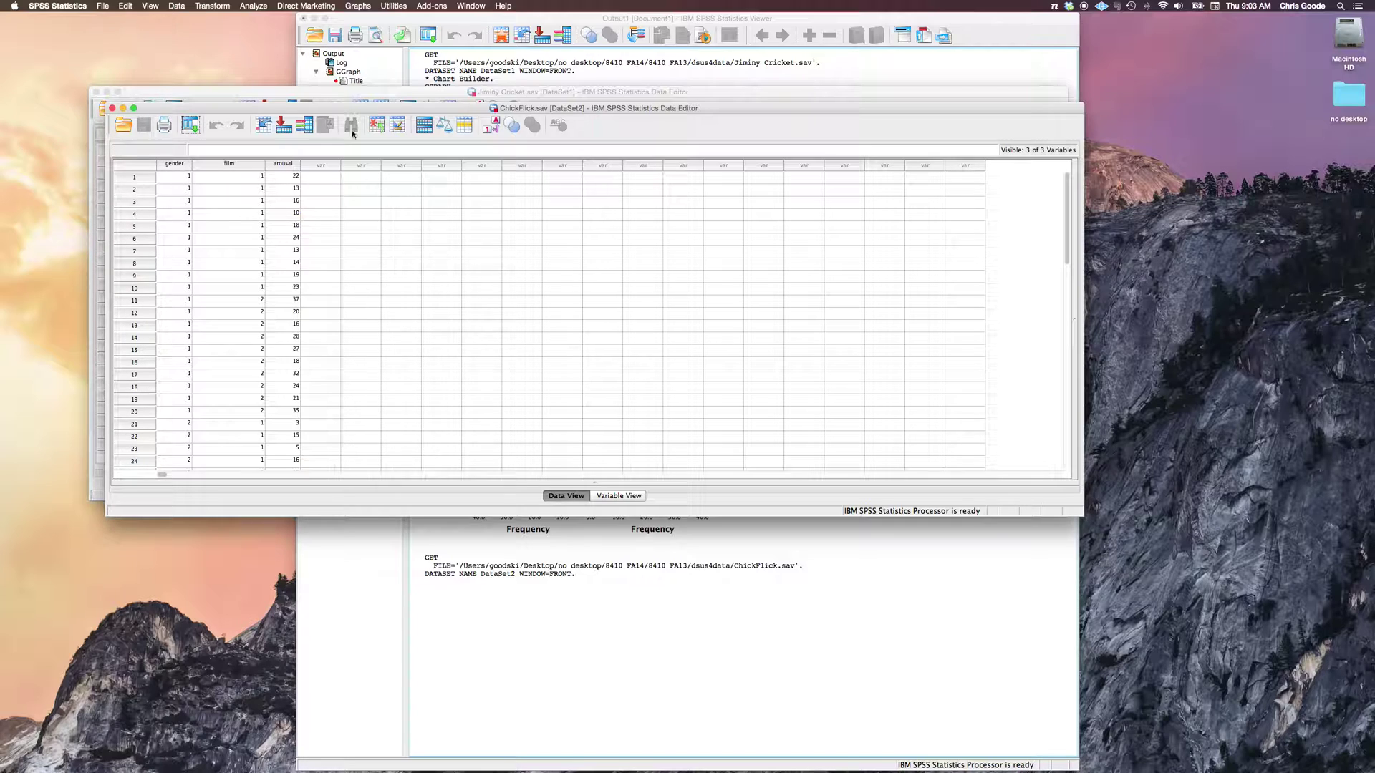
# - Start a new chart in Chart Builder with a Clustered Bar chart in the preview
pyautogui.click(358, 7)
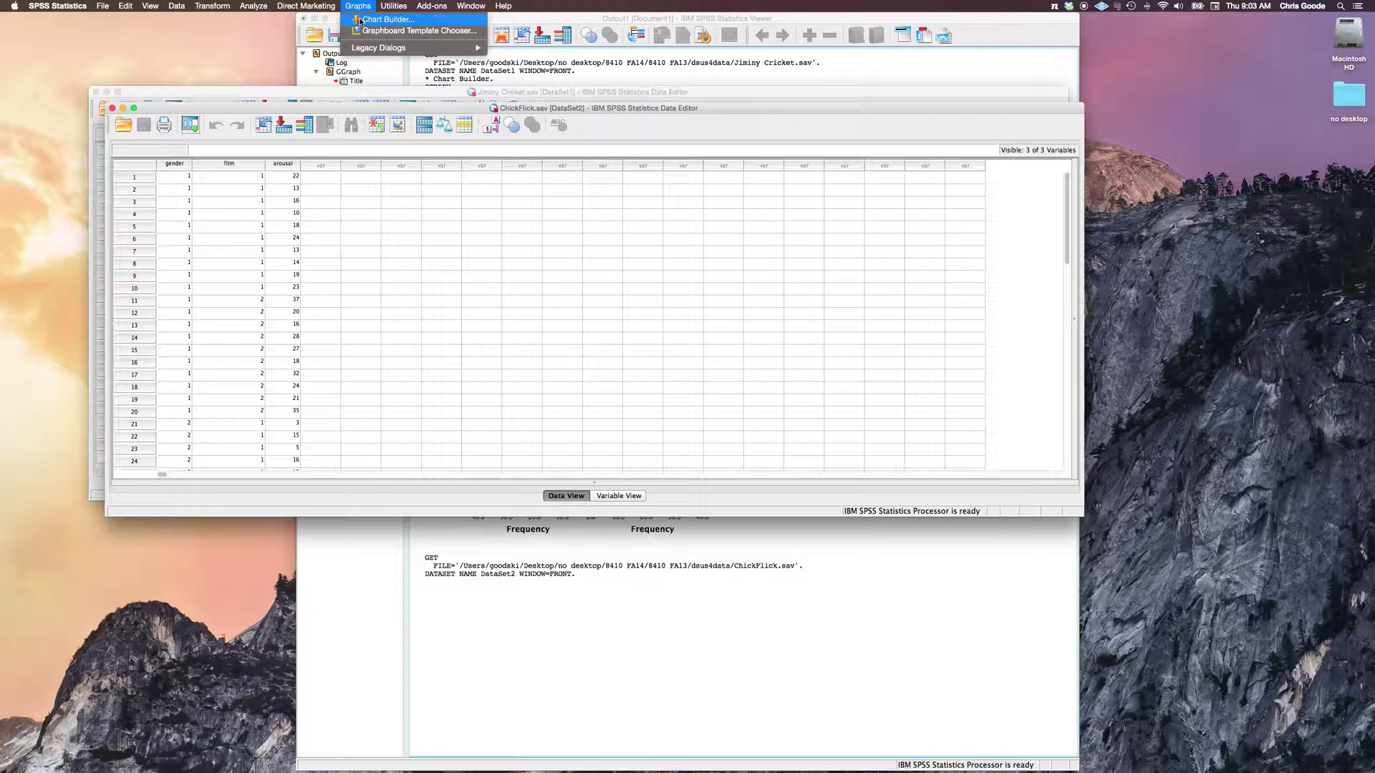
pyautogui.click(381, 20)
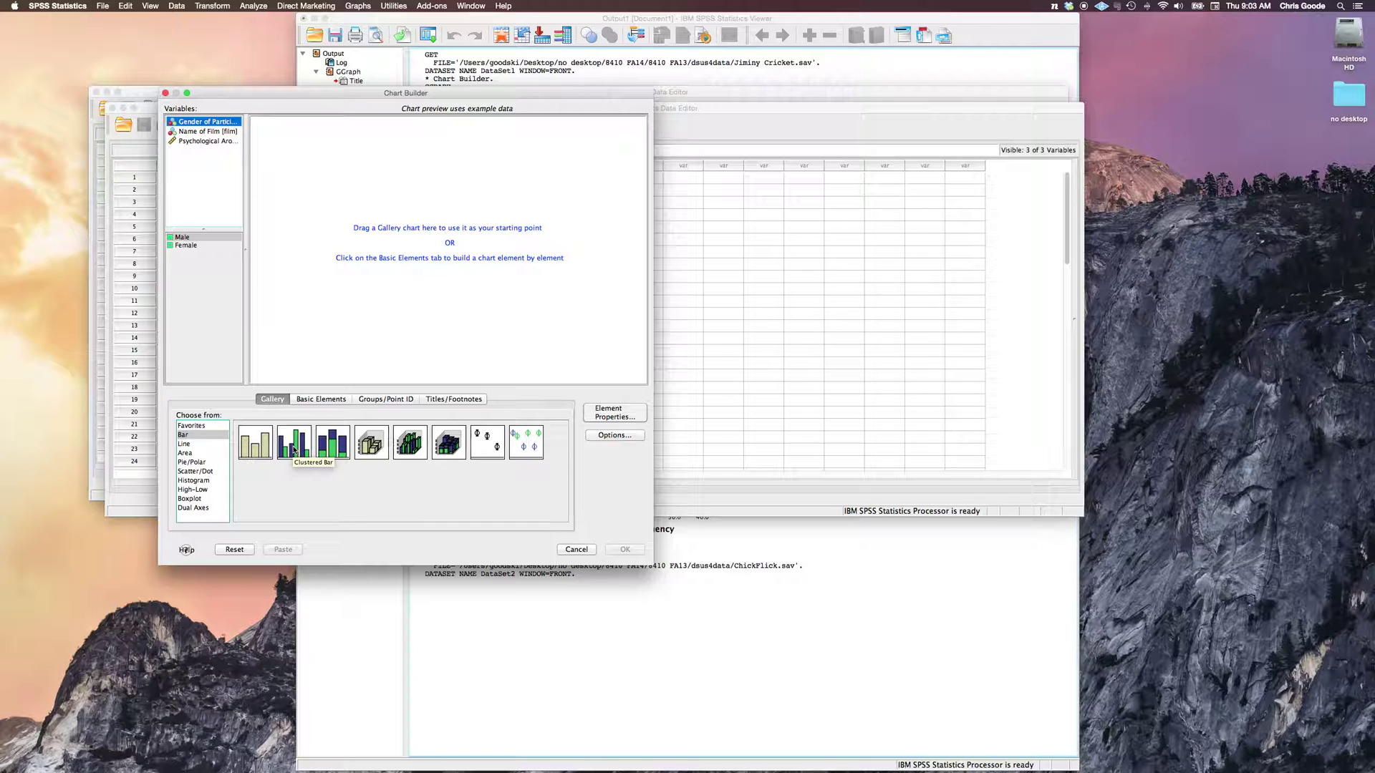
pyautogui.moveTo(292, 444); pyautogui.dragTo(409, 269)
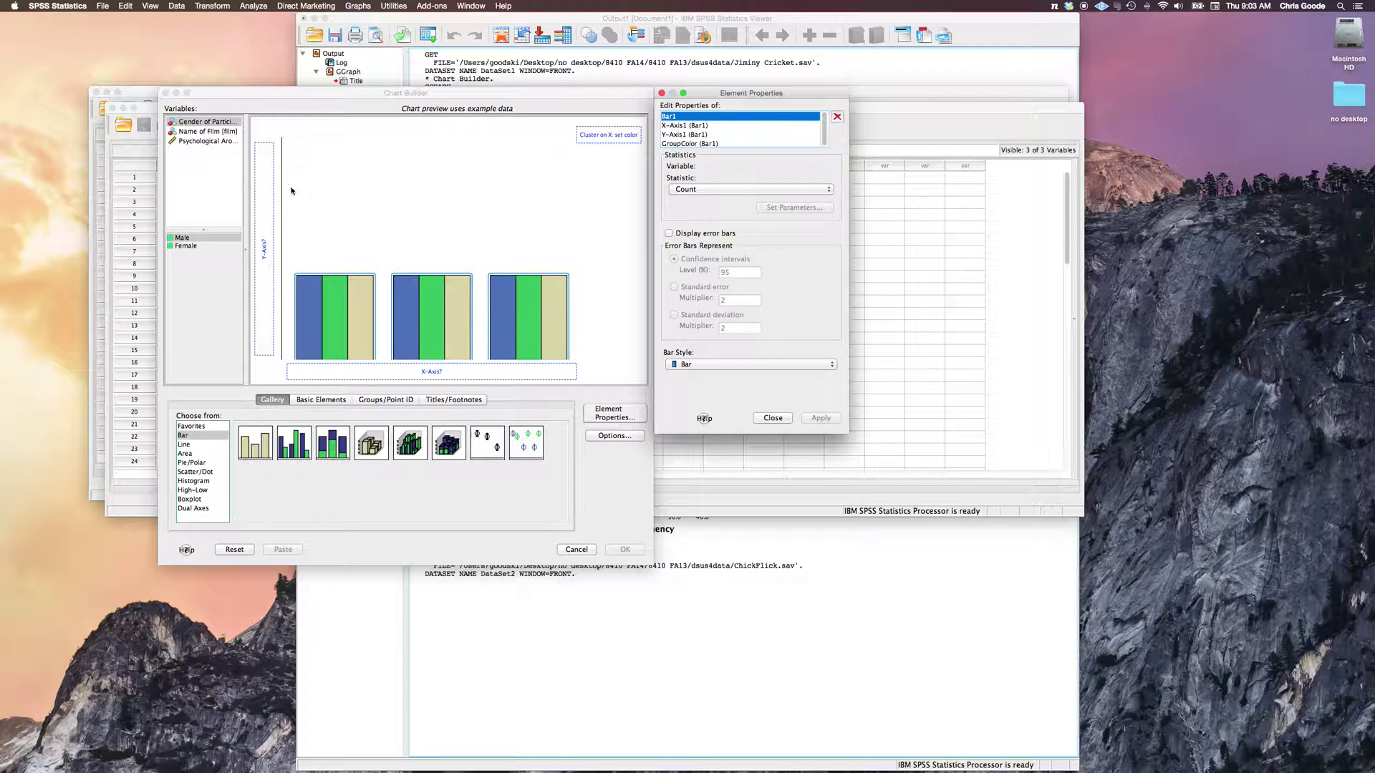
# - Put Name of Film on the x-axis, cluster by gender, and plot mean arousal
pyautogui.click(210, 121)
pyautogui.moveTo(207, 131); pyautogui.dragTo(427, 376)
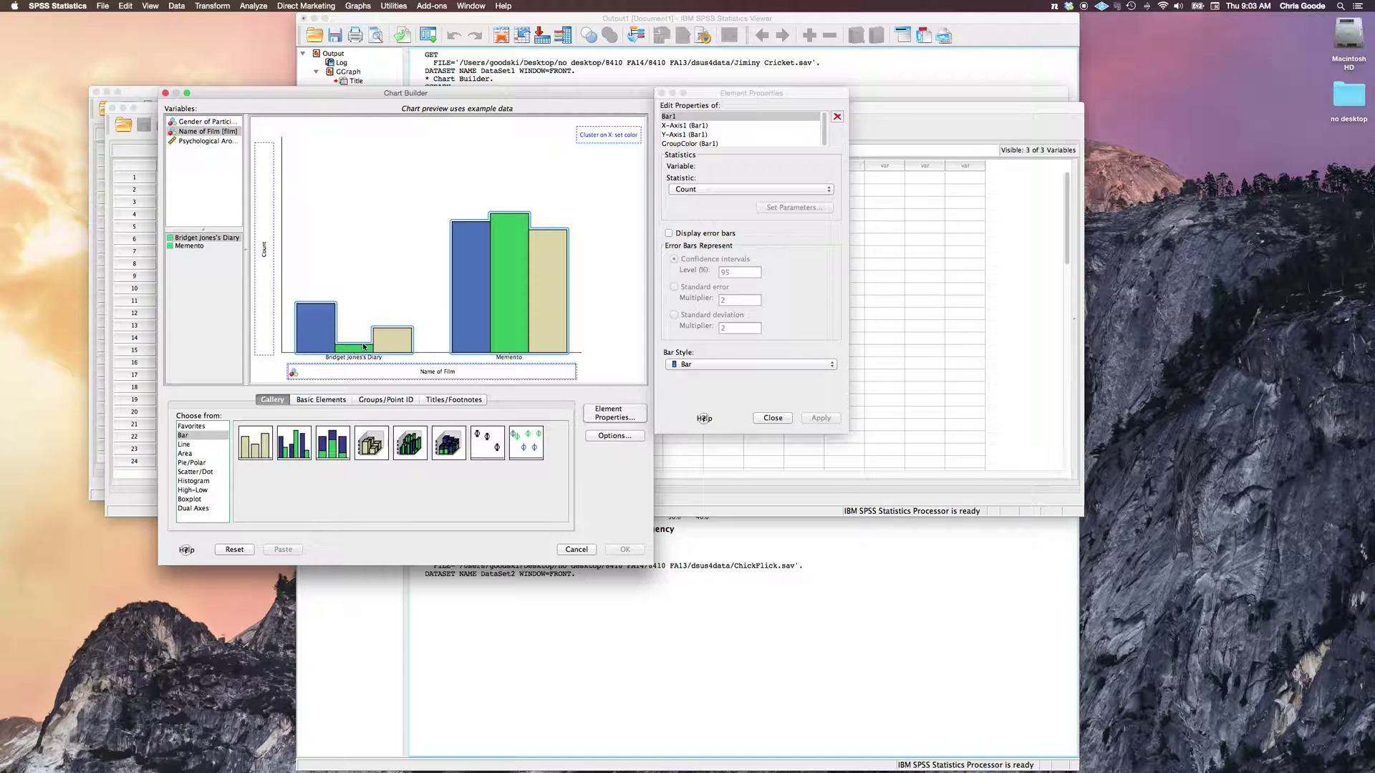
pyautogui.click(203, 121)
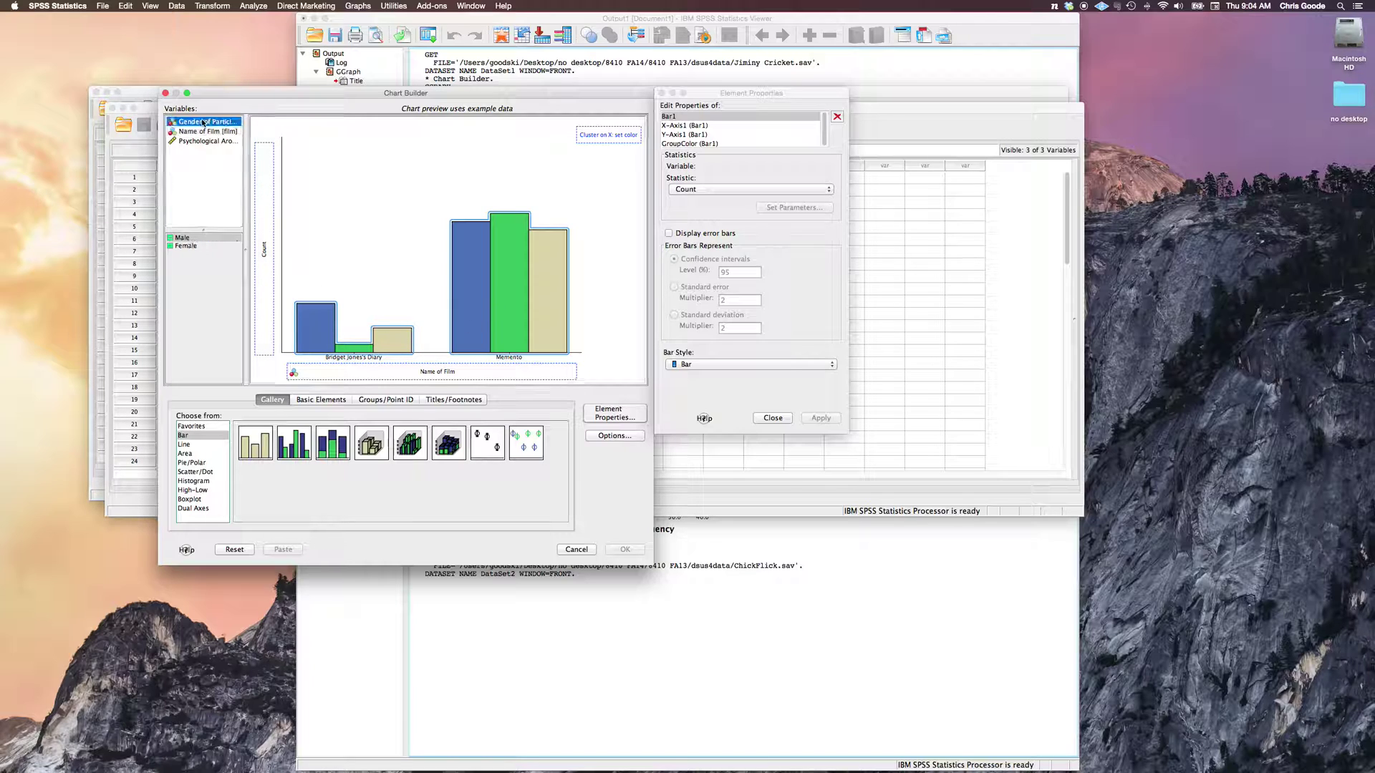
pyautogui.moveTo(196, 121); pyautogui.dragTo(609, 136)
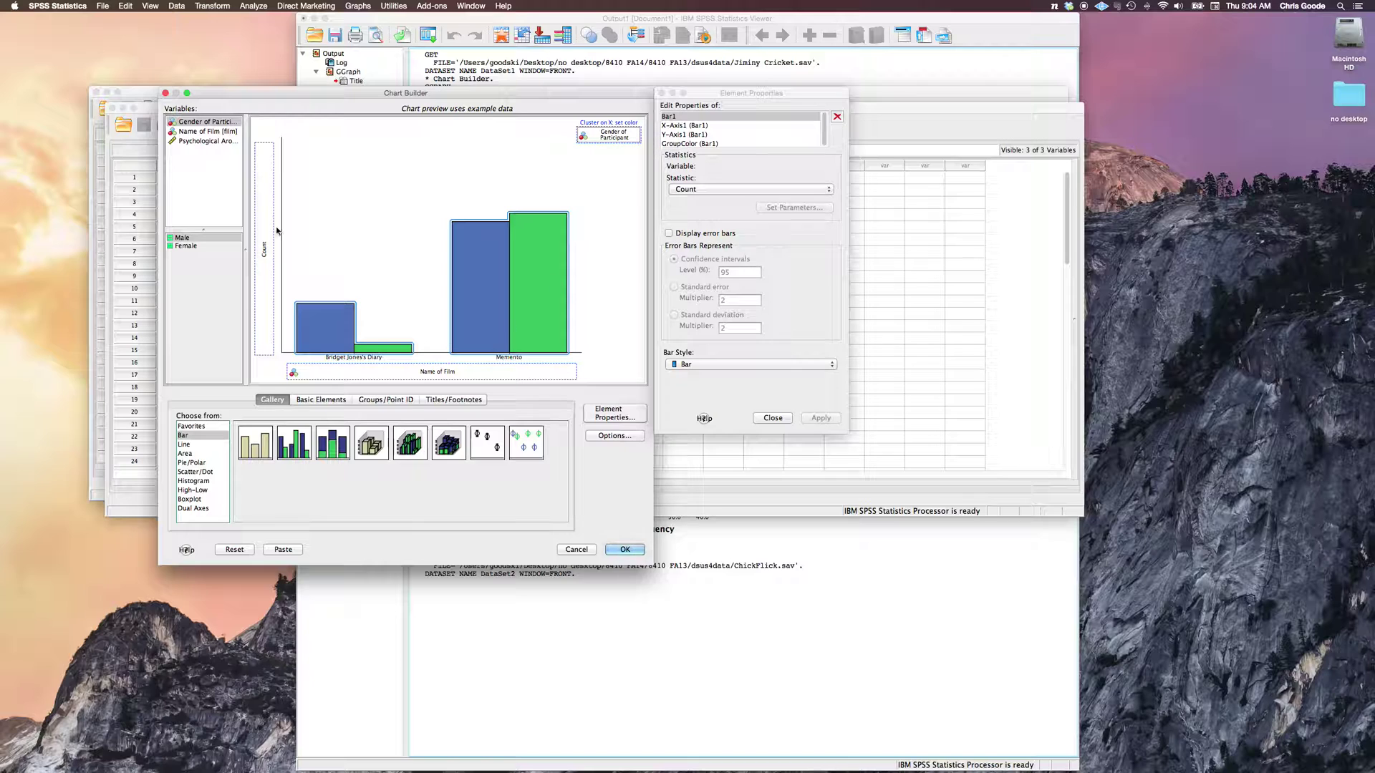
pyautogui.click(202, 141)
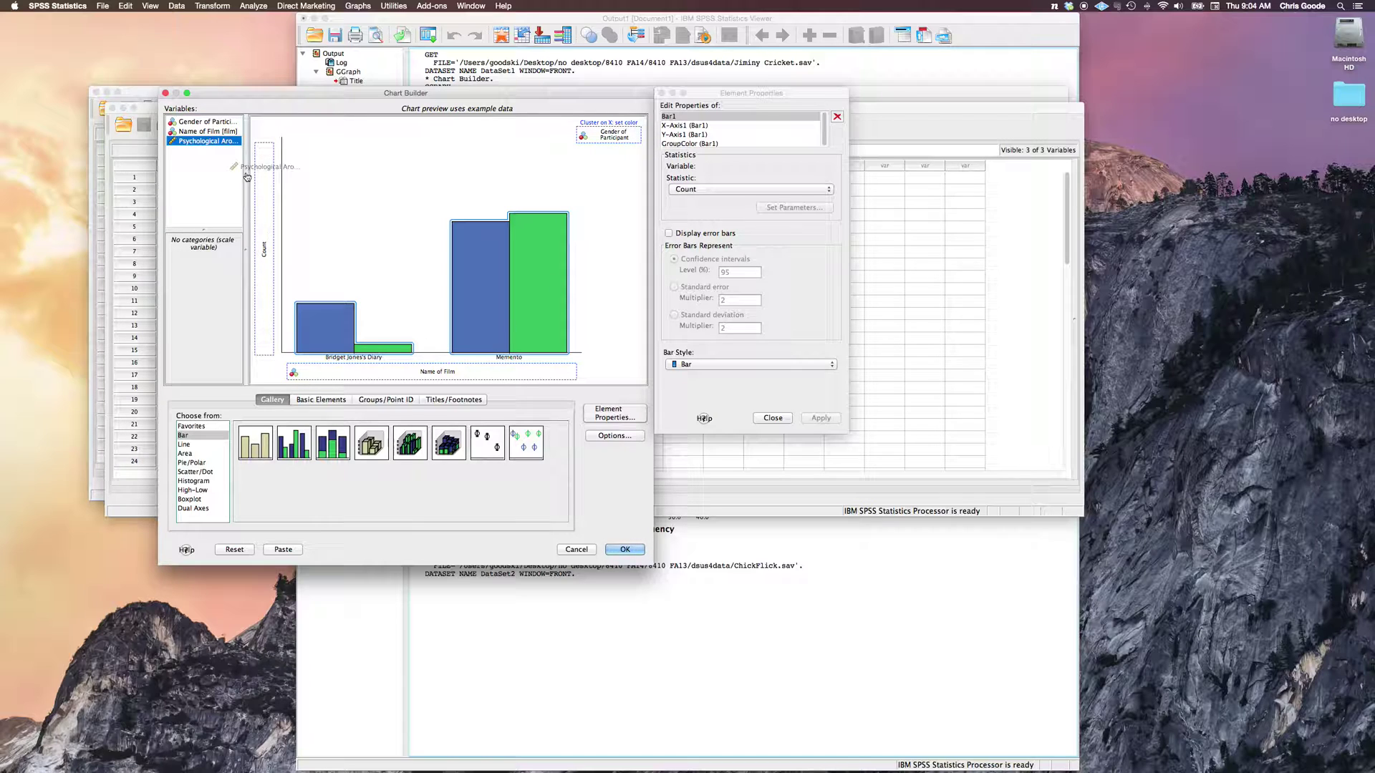
pyautogui.moveTo(246, 175); pyautogui.dragTo(267, 218)
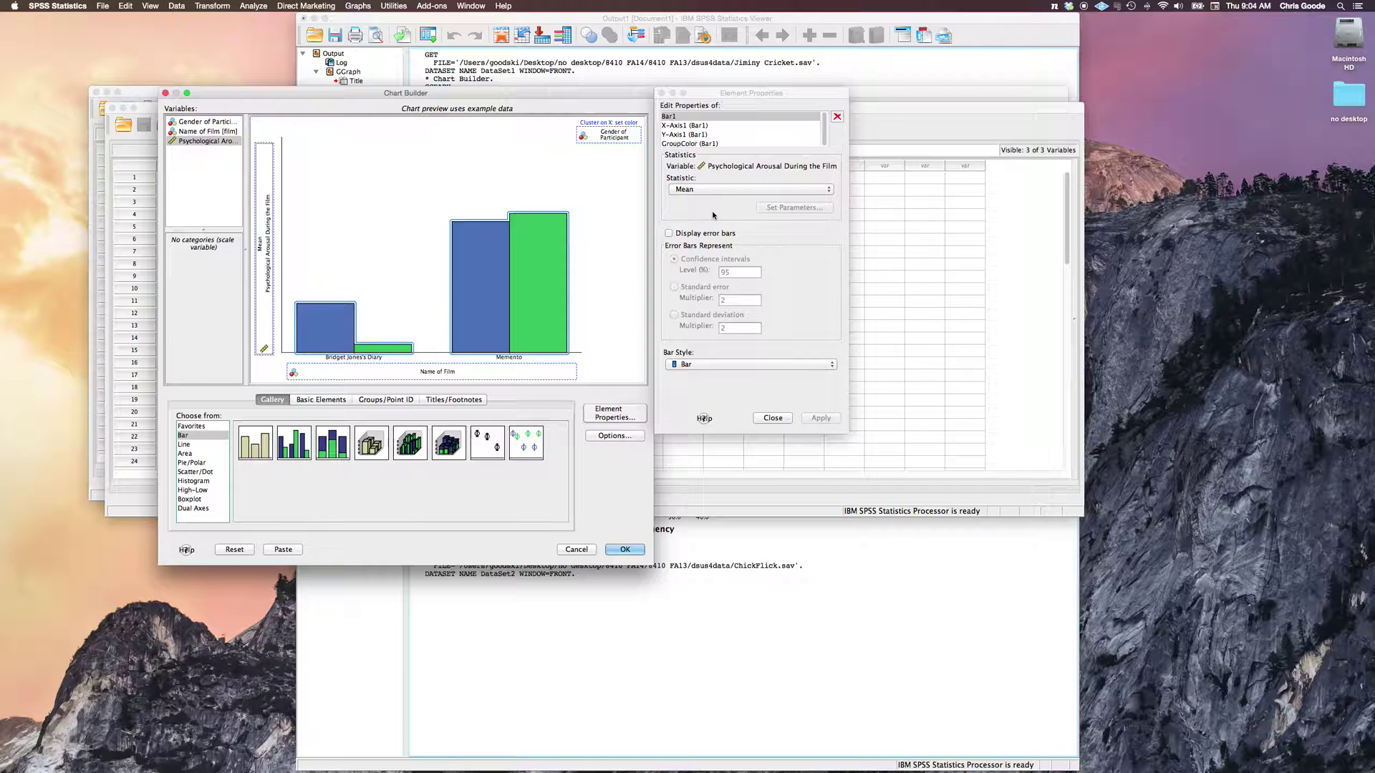
# - Enable 95% confidence-interval error bars, keep the Mean statistic, and apply
pyautogui.click(709, 94)
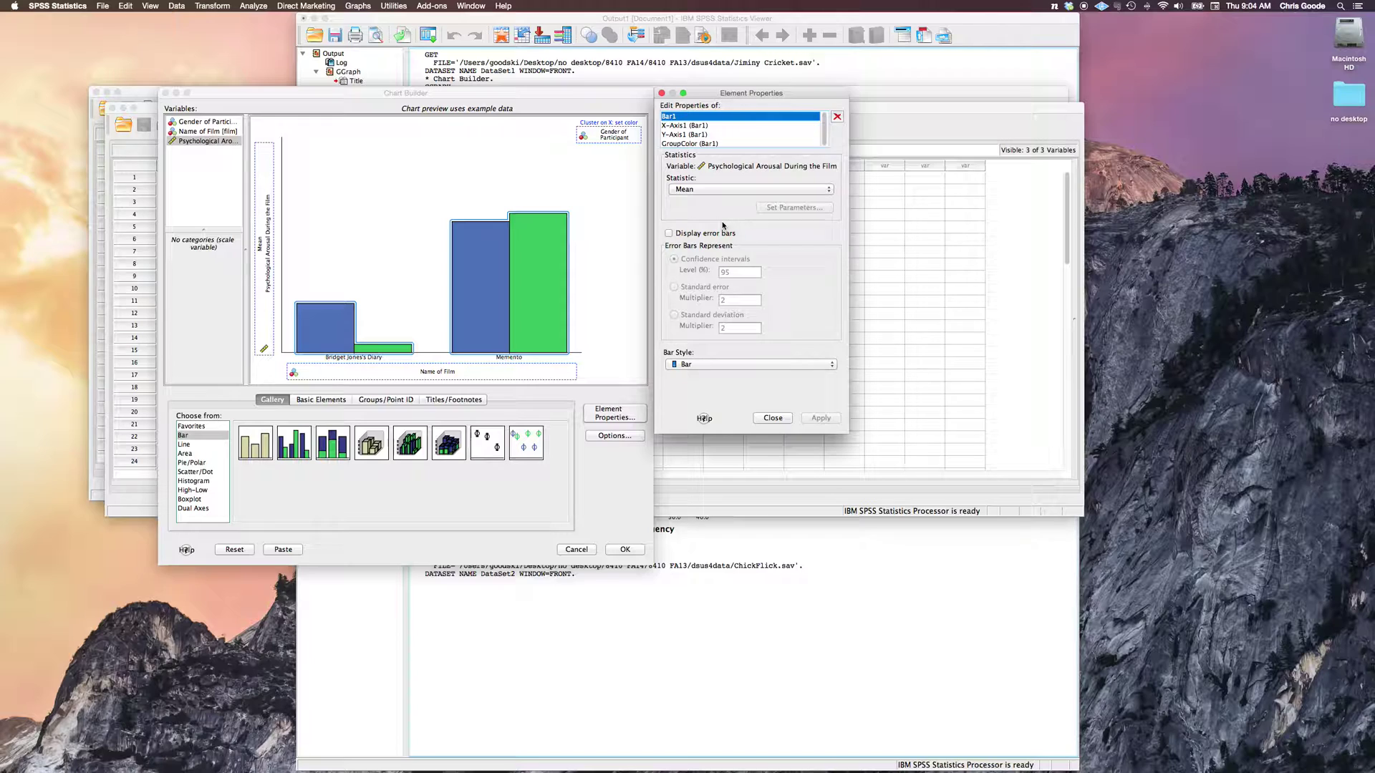
pyautogui.click(669, 234)
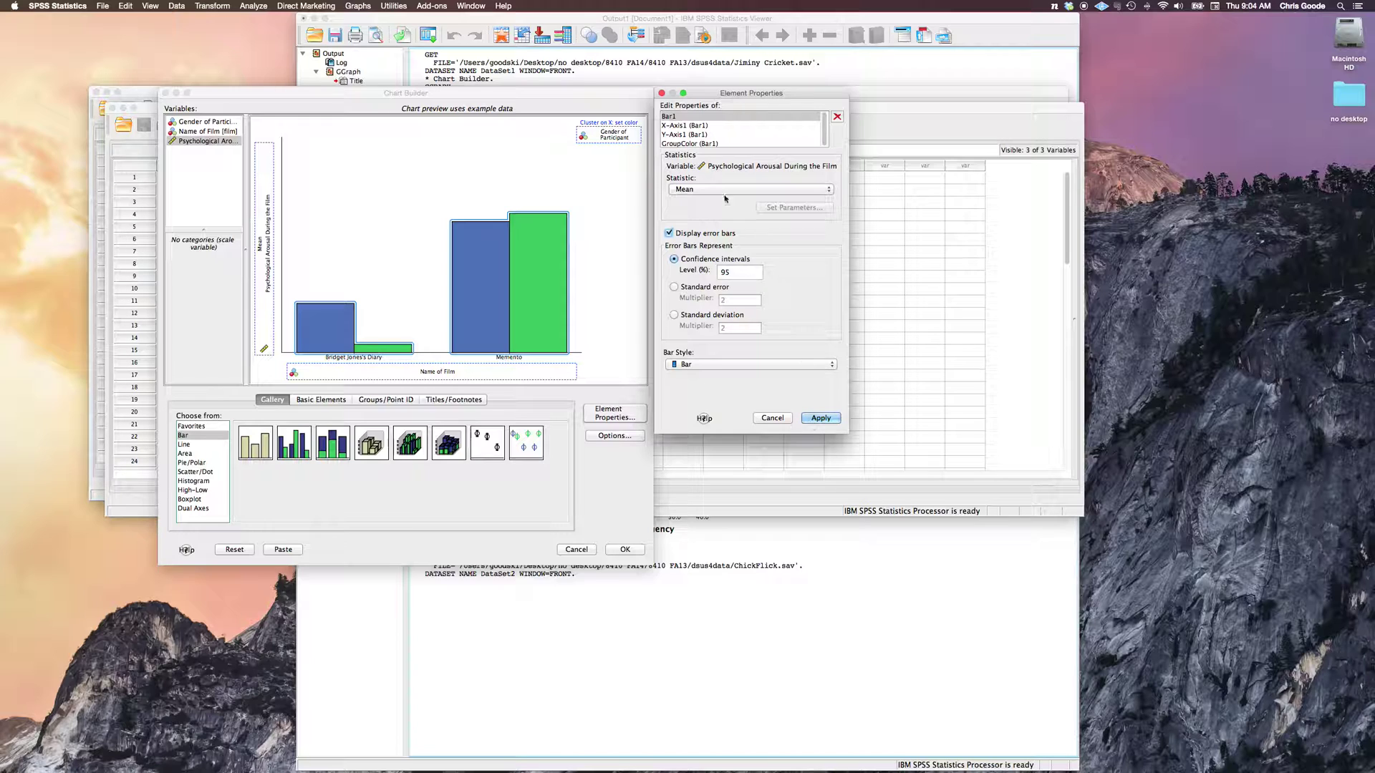
pyautogui.click(699, 190)
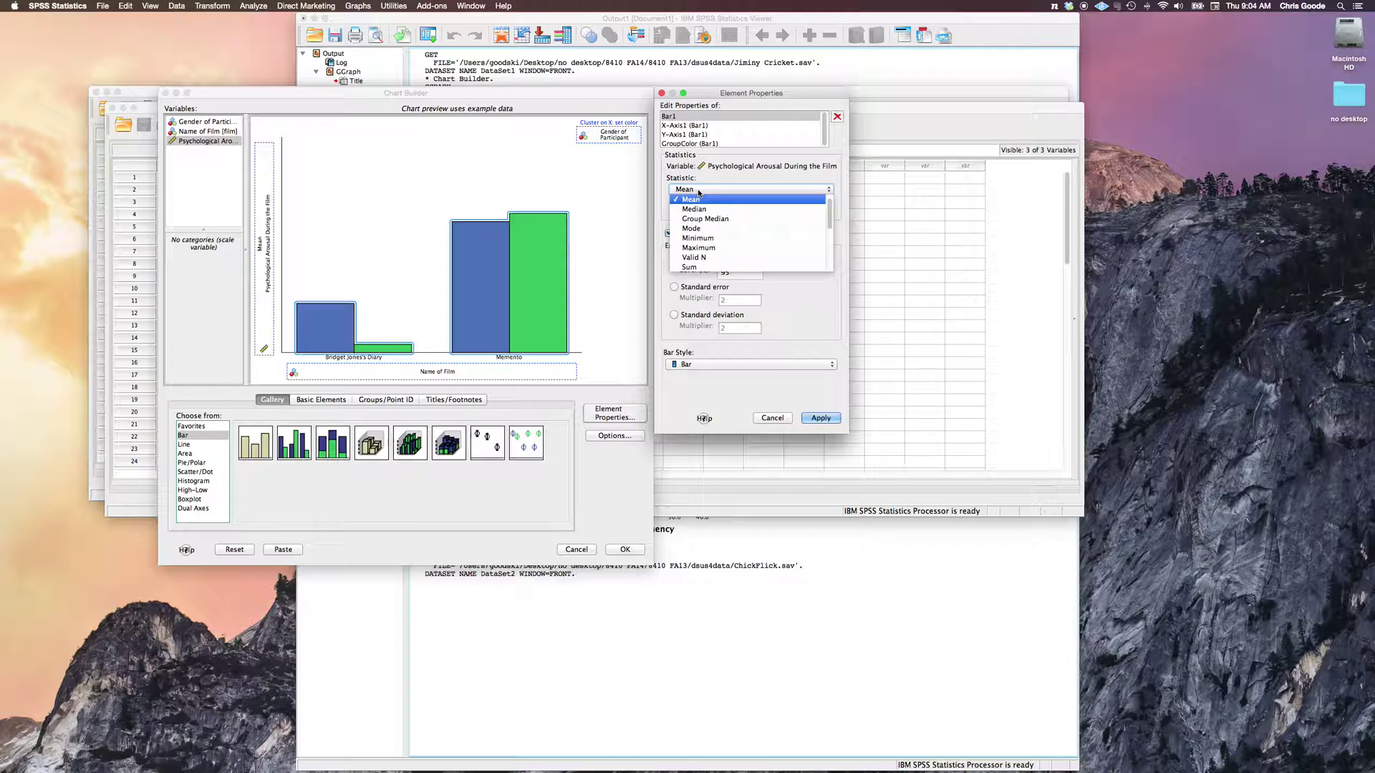
pyautogui.click(693, 200)
pyautogui.click(821, 418)
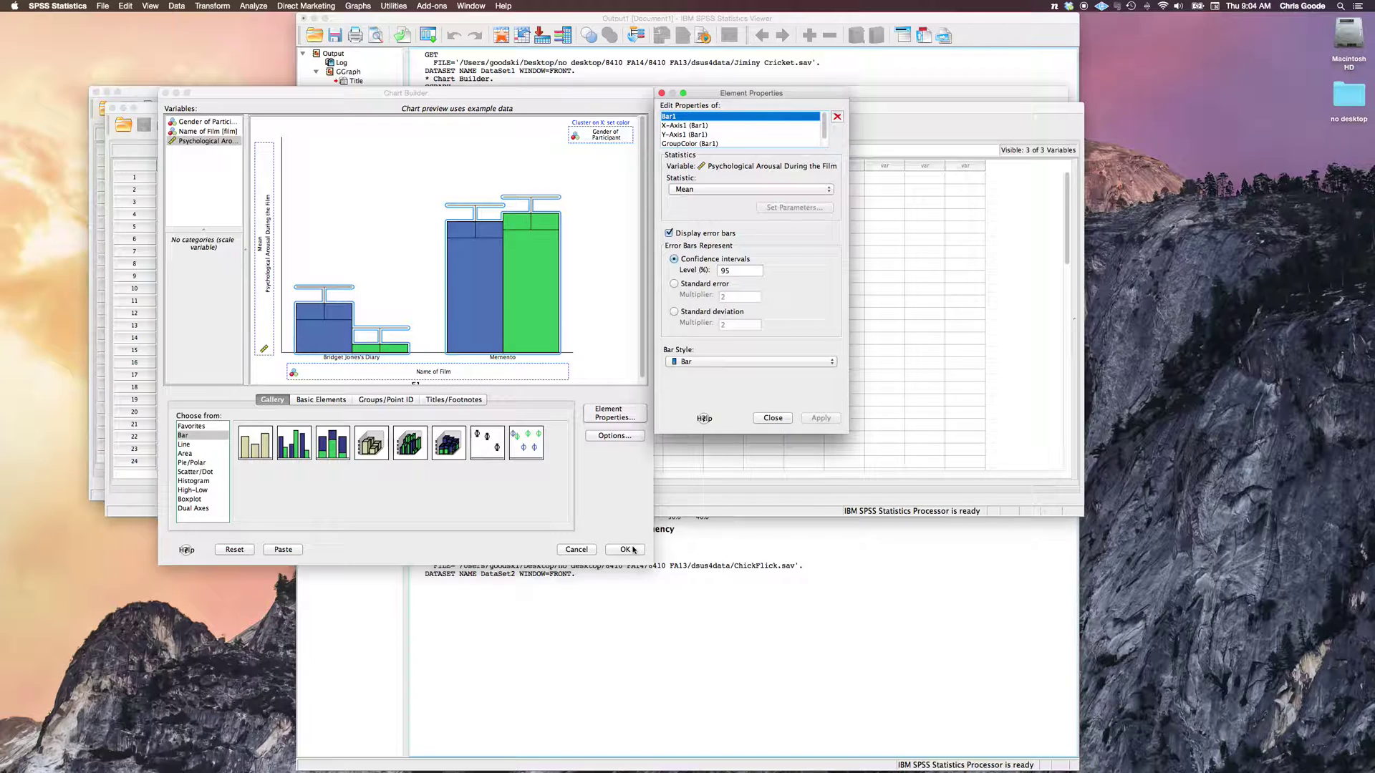
# - Generate the clustered bar chart and inspect the chart and its GGRAPH syntax in the output
pyautogui.click(624, 549)
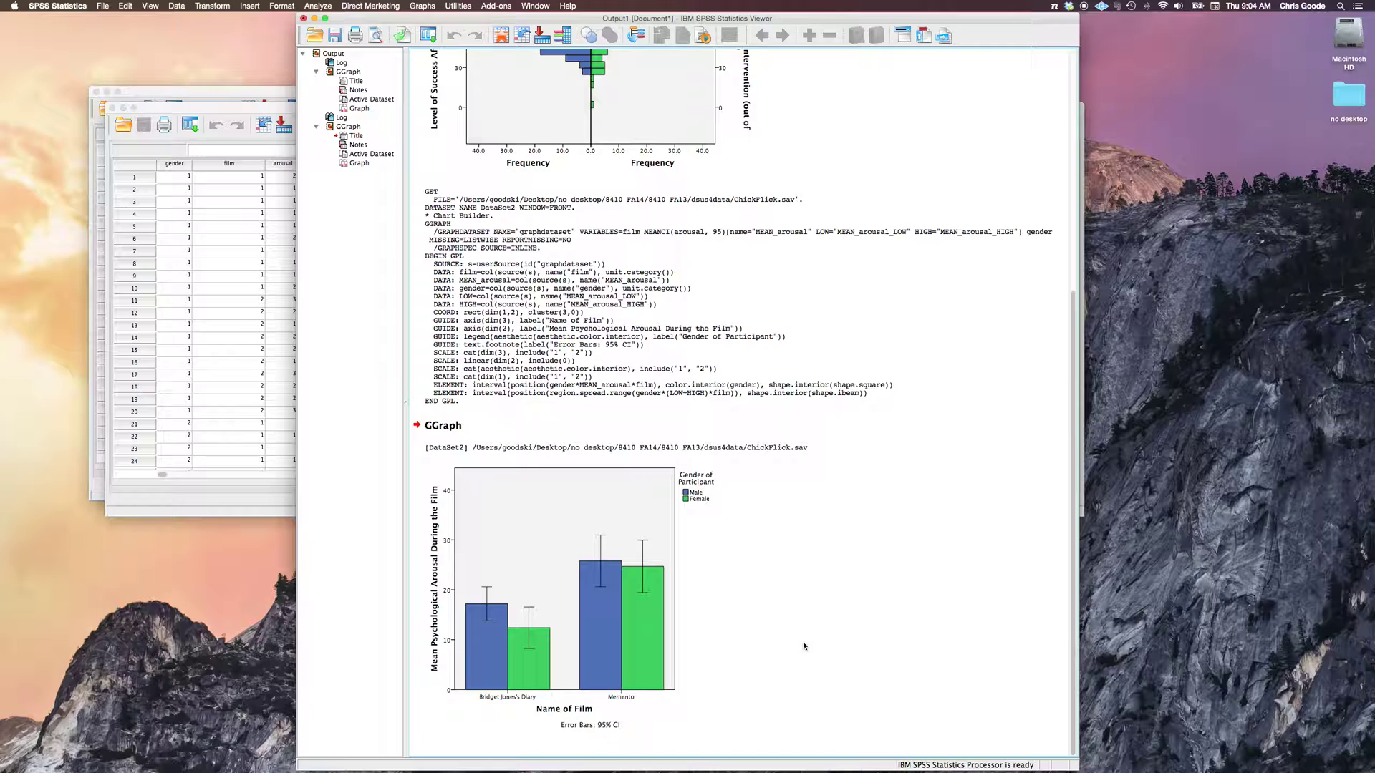
pyautogui.click(574, 669)
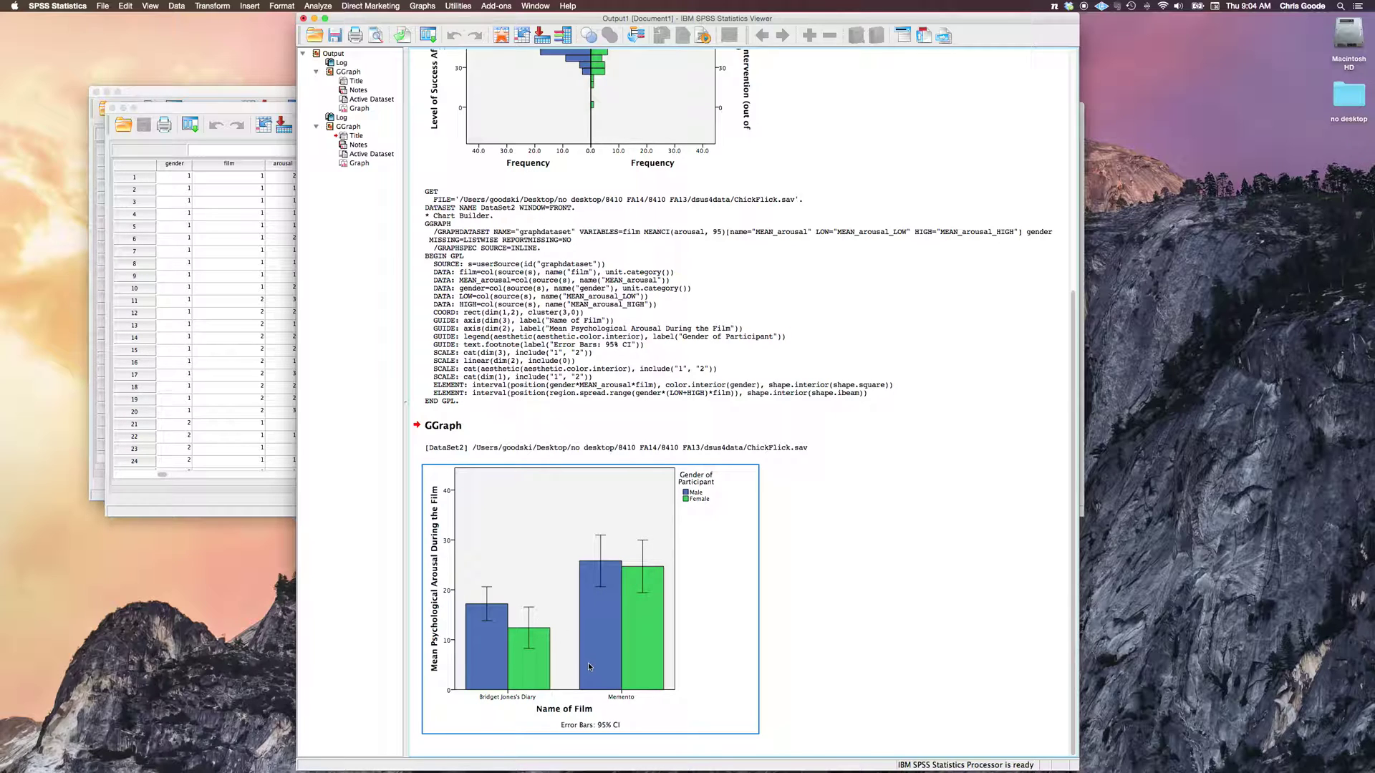
pyautogui.click(801, 663)
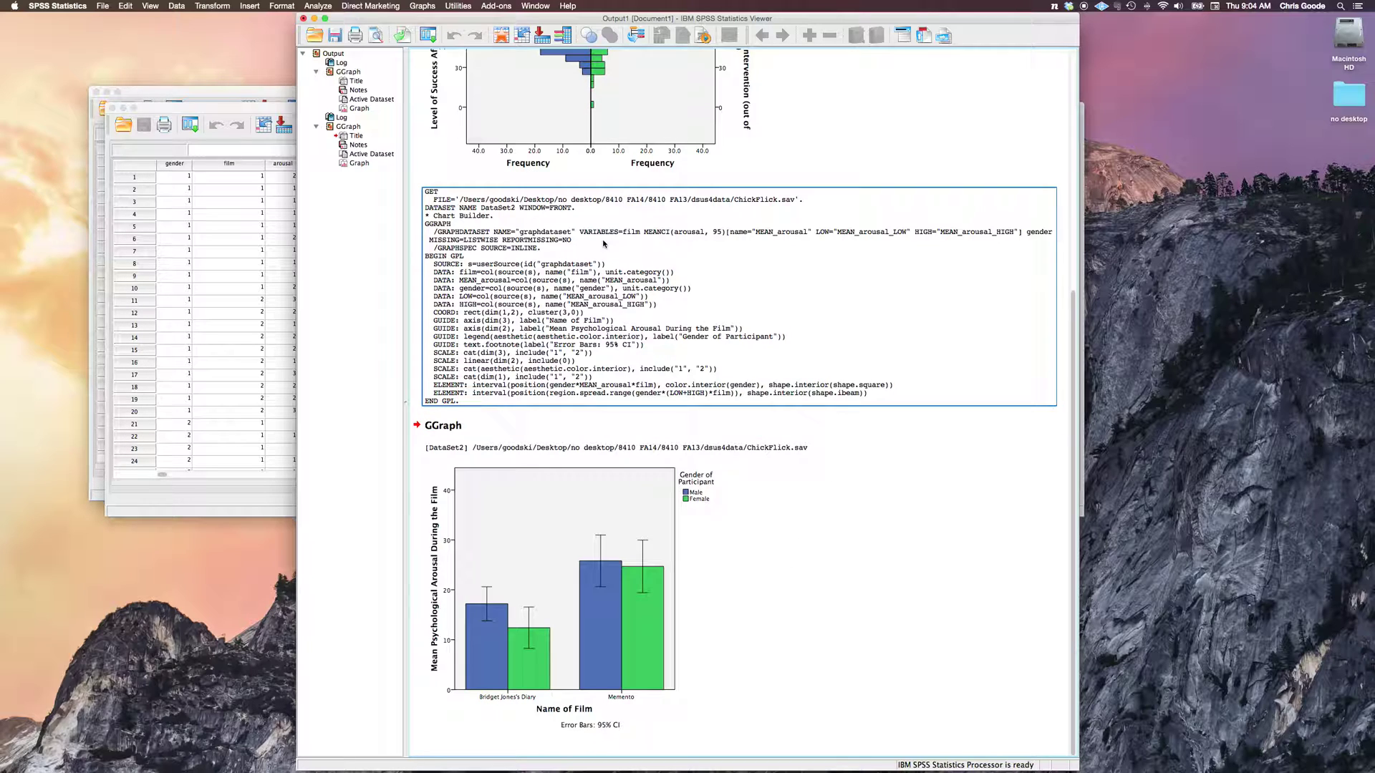
pyautogui.click(601, 580)
pyautogui.click(859, 373)
pyautogui.click(378, 230)
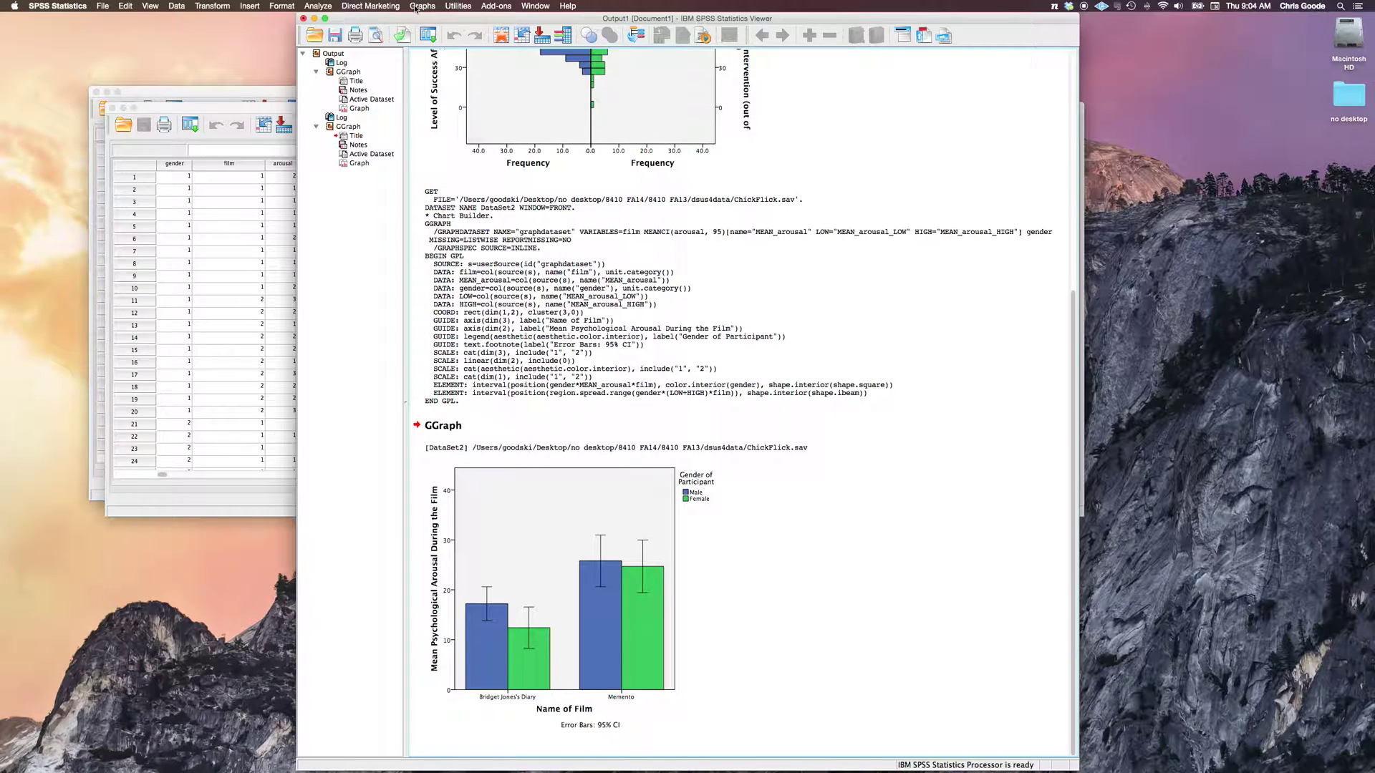
# - Open the Hiccups.sav data file
pyautogui.click(222, 237)
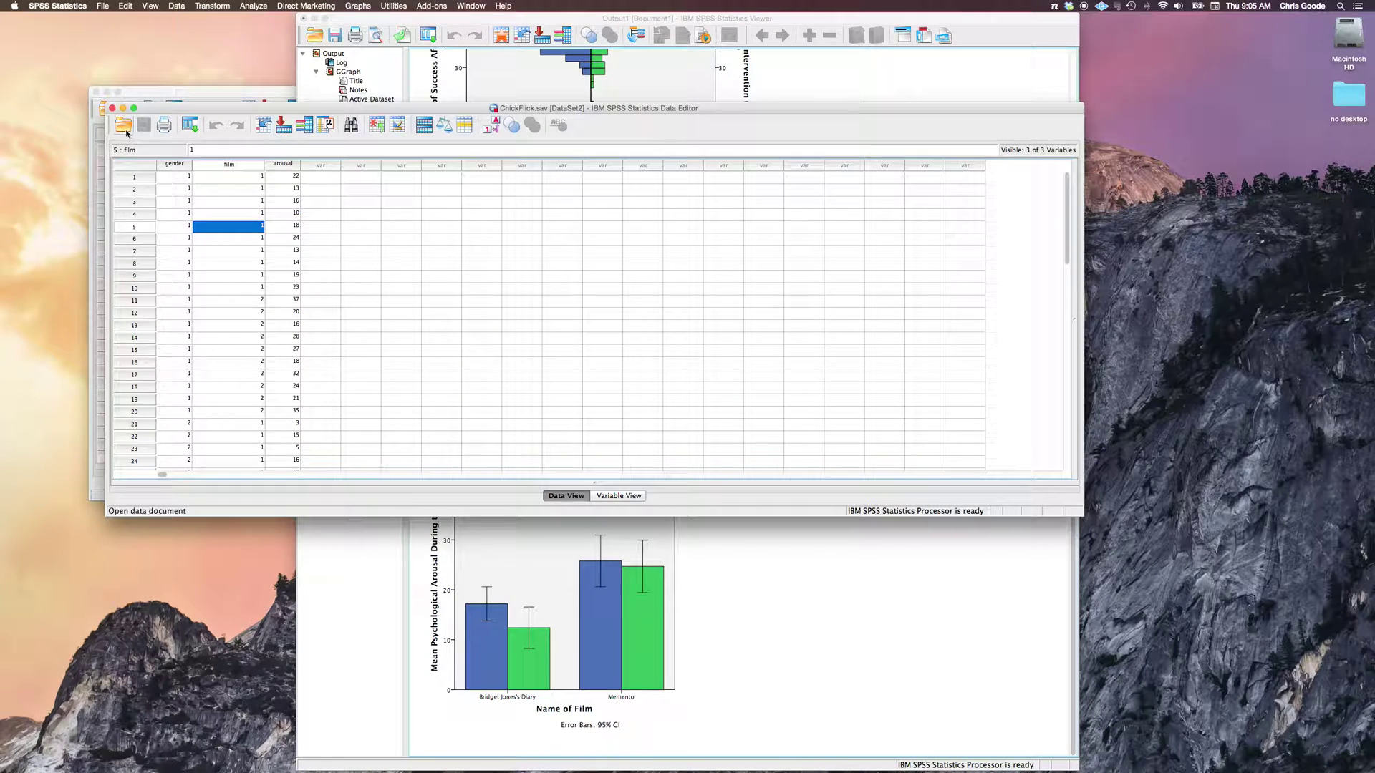
pyautogui.click(123, 125)
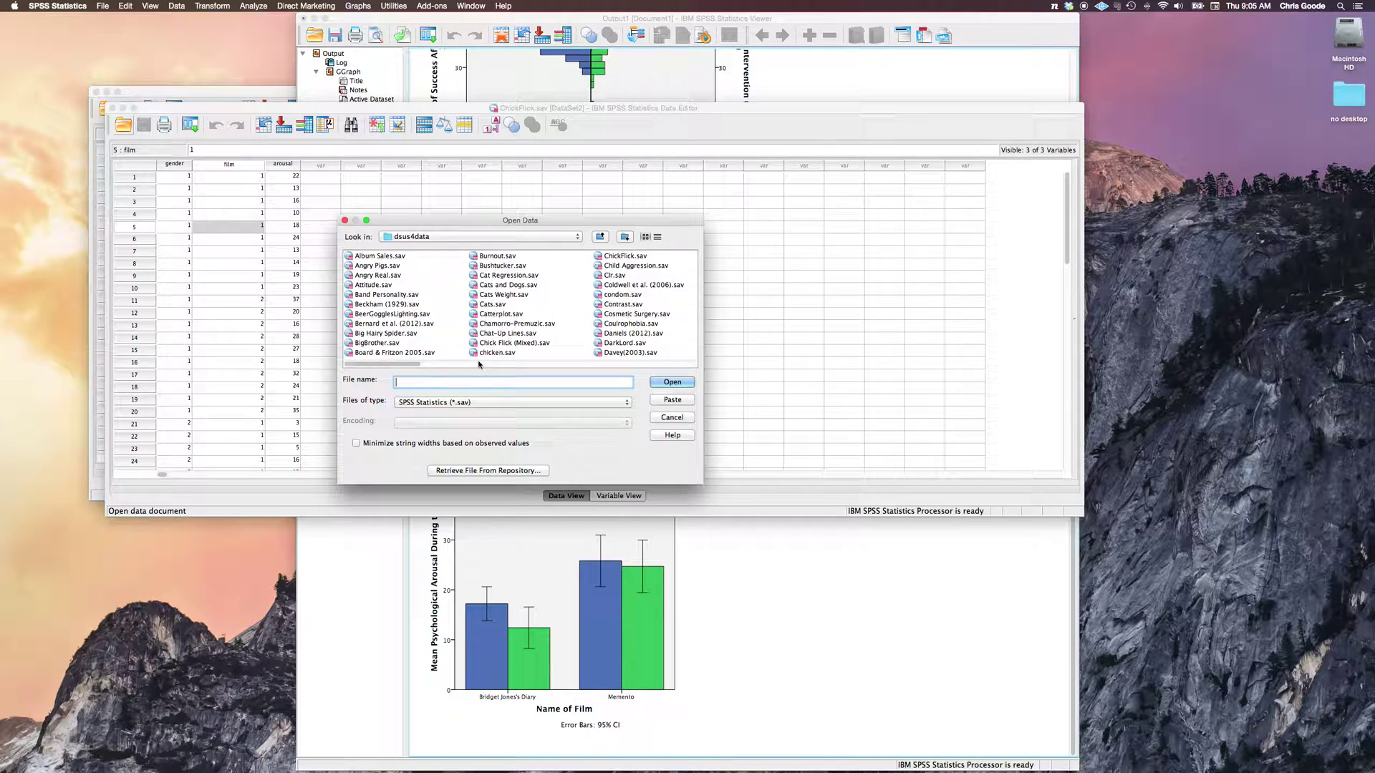
pyautogui.scroll(-3, 561, 364)
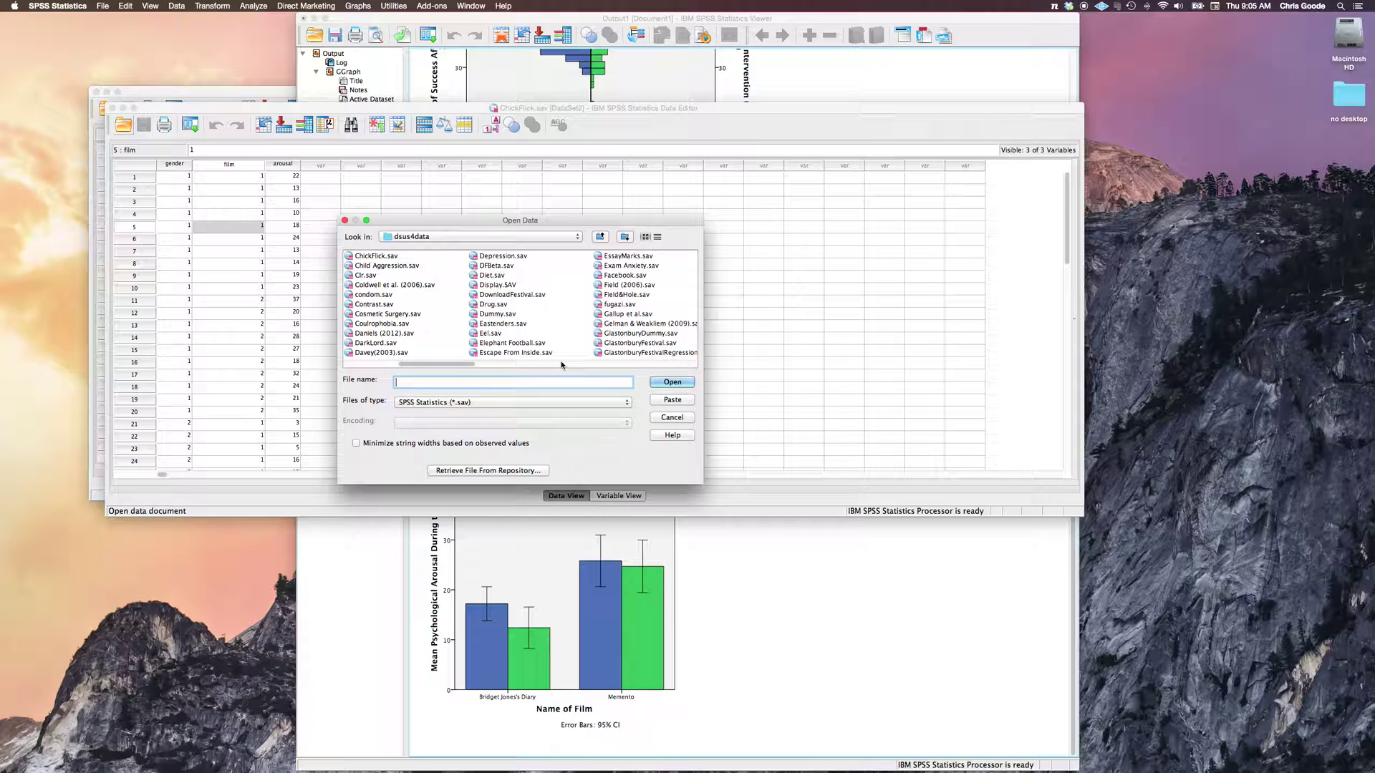
pyautogui.scroll(-3, 600, 368)
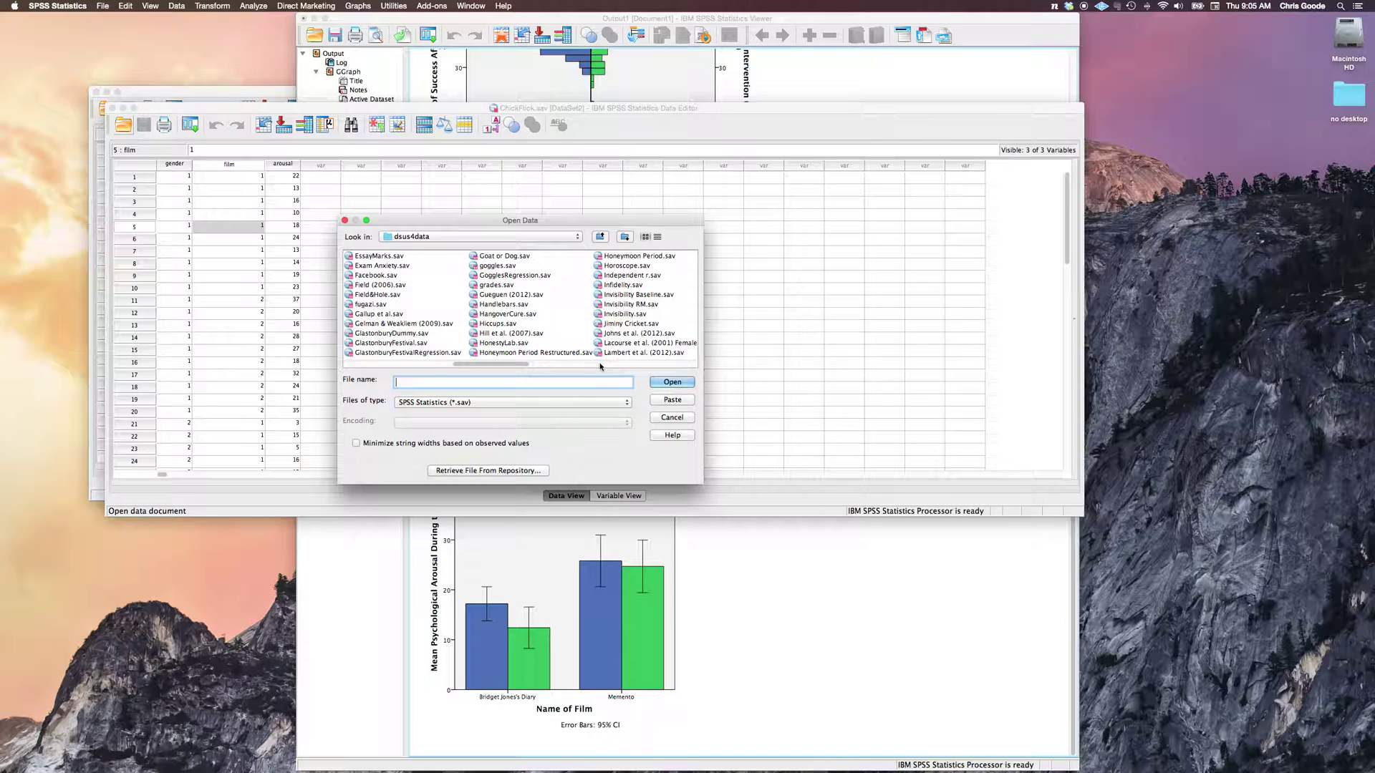
pyautogui.click(496, 324)
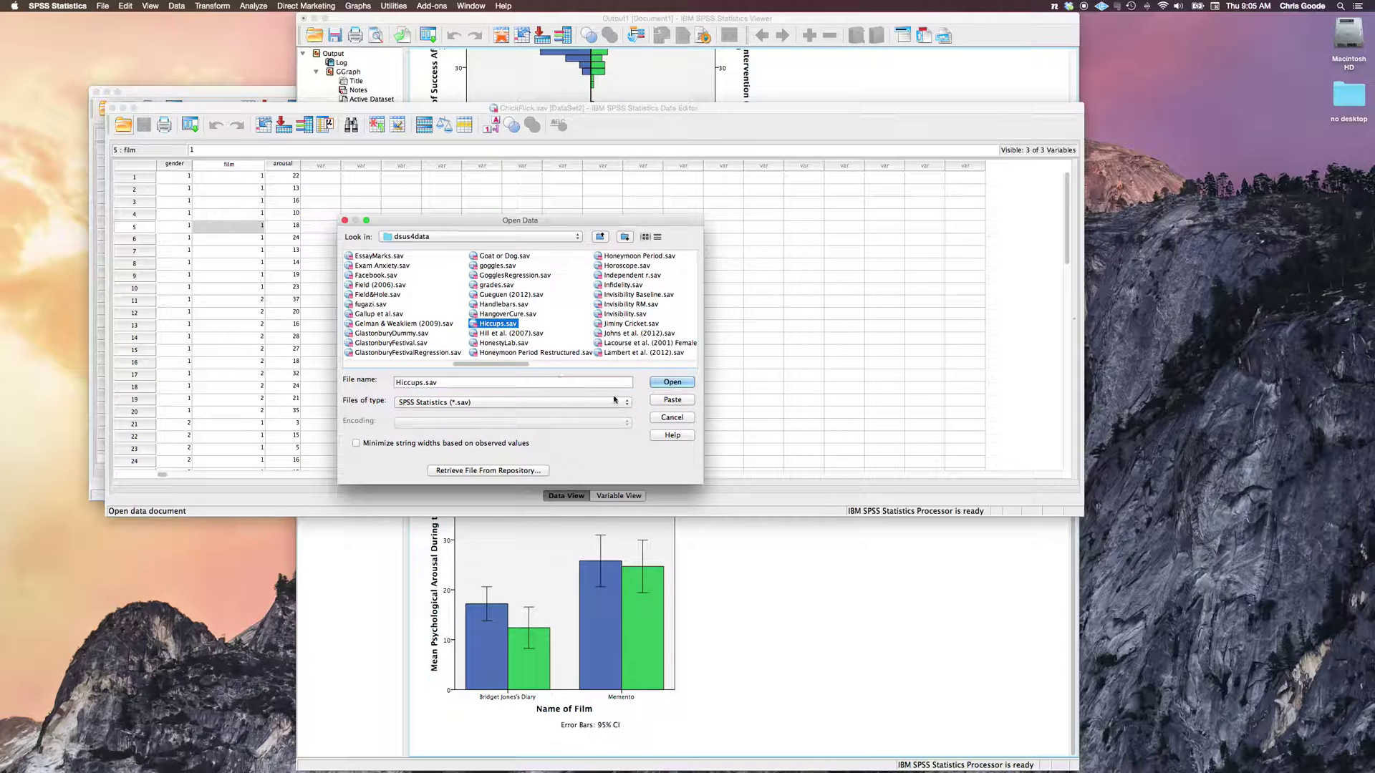
pyautogui.click(673, 383)
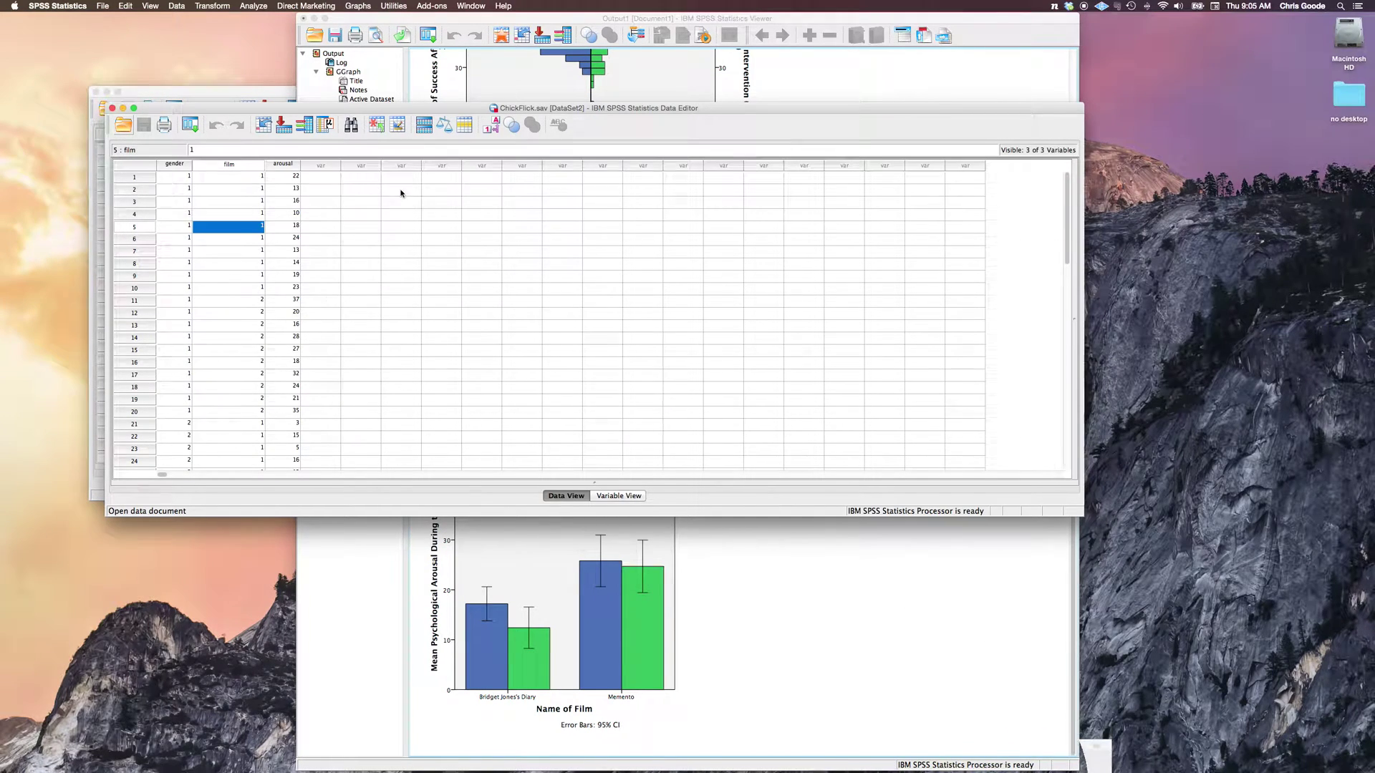
pyautogui.click(359, 6)
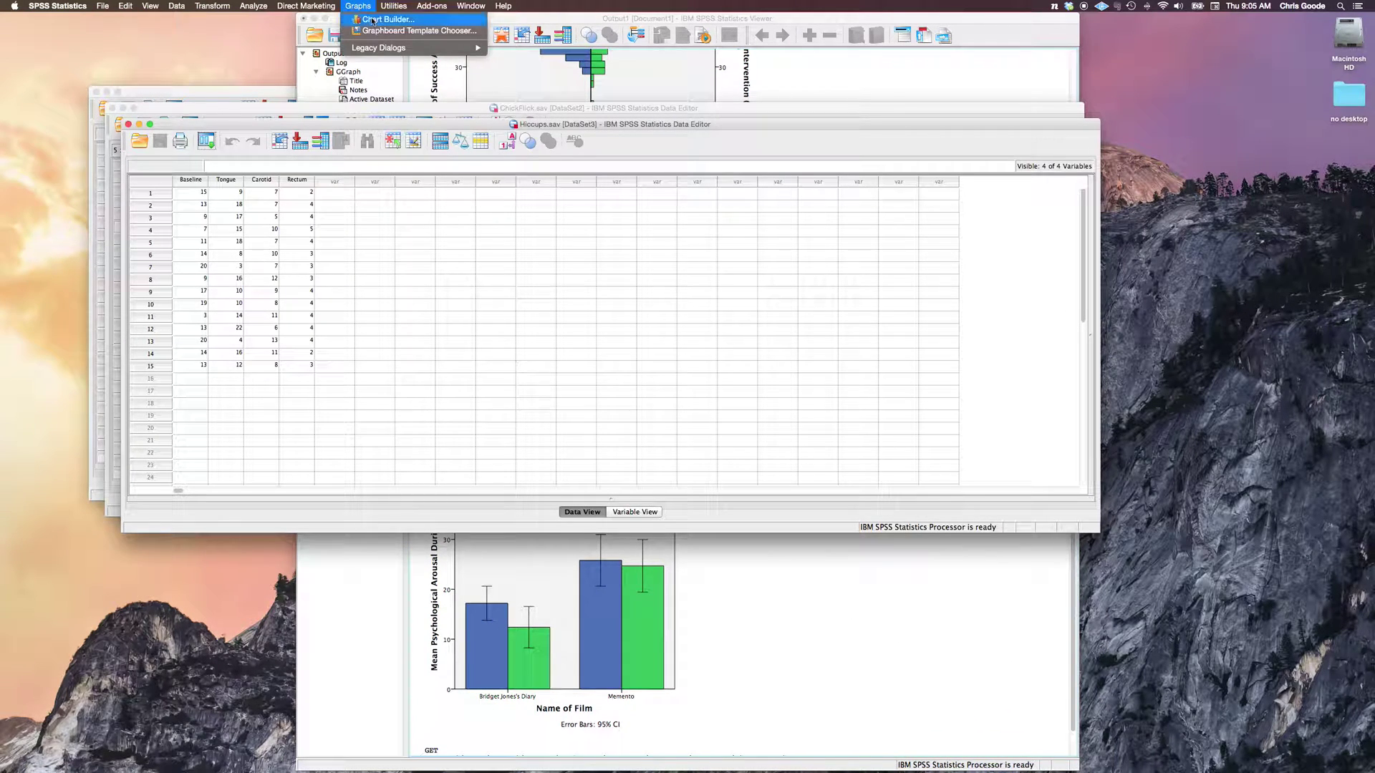
# - Add a Simple Bar chart and drop Baseline, Tongue, Carotid and Rectum onto the y-axis
pyautogui.click(385, 19)
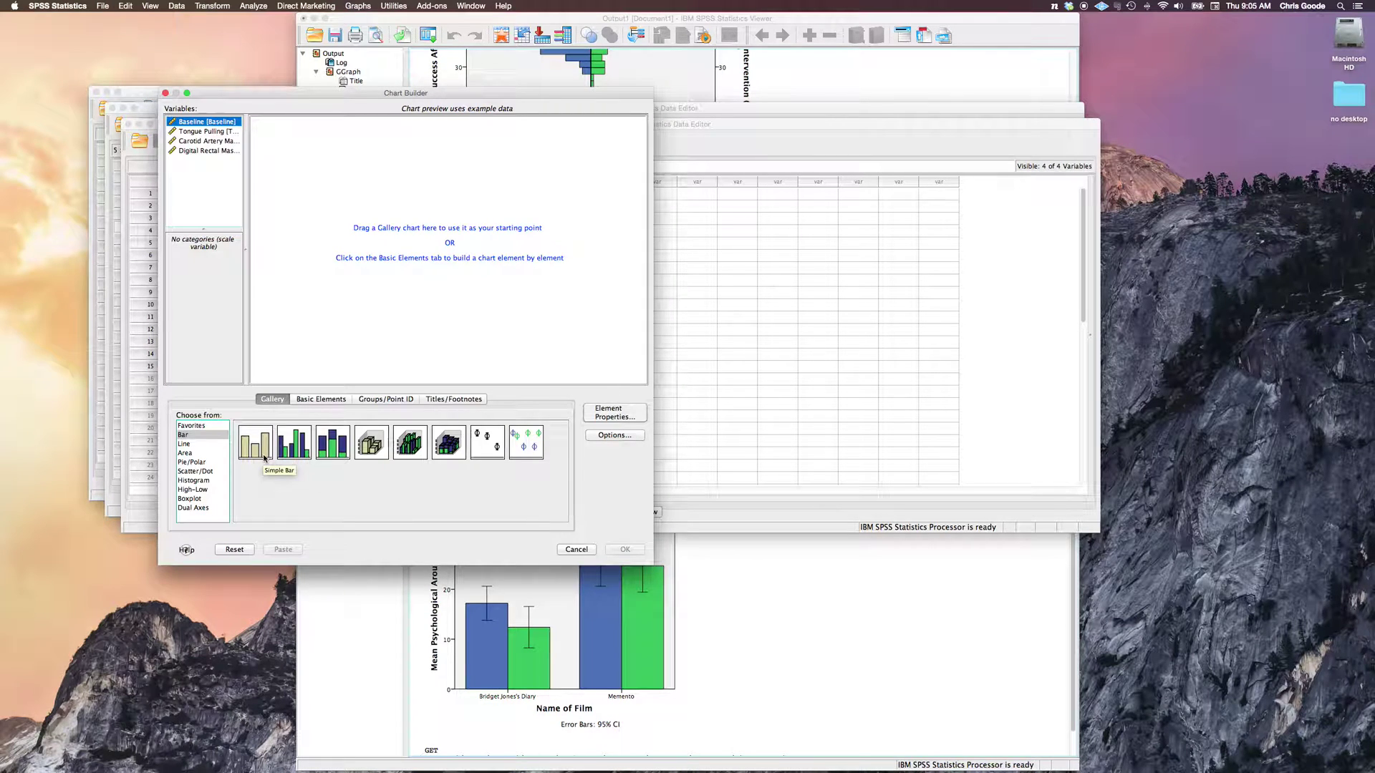
pyautogui.moveTo(258, 443); pyautogui.dragTo(408, 295)
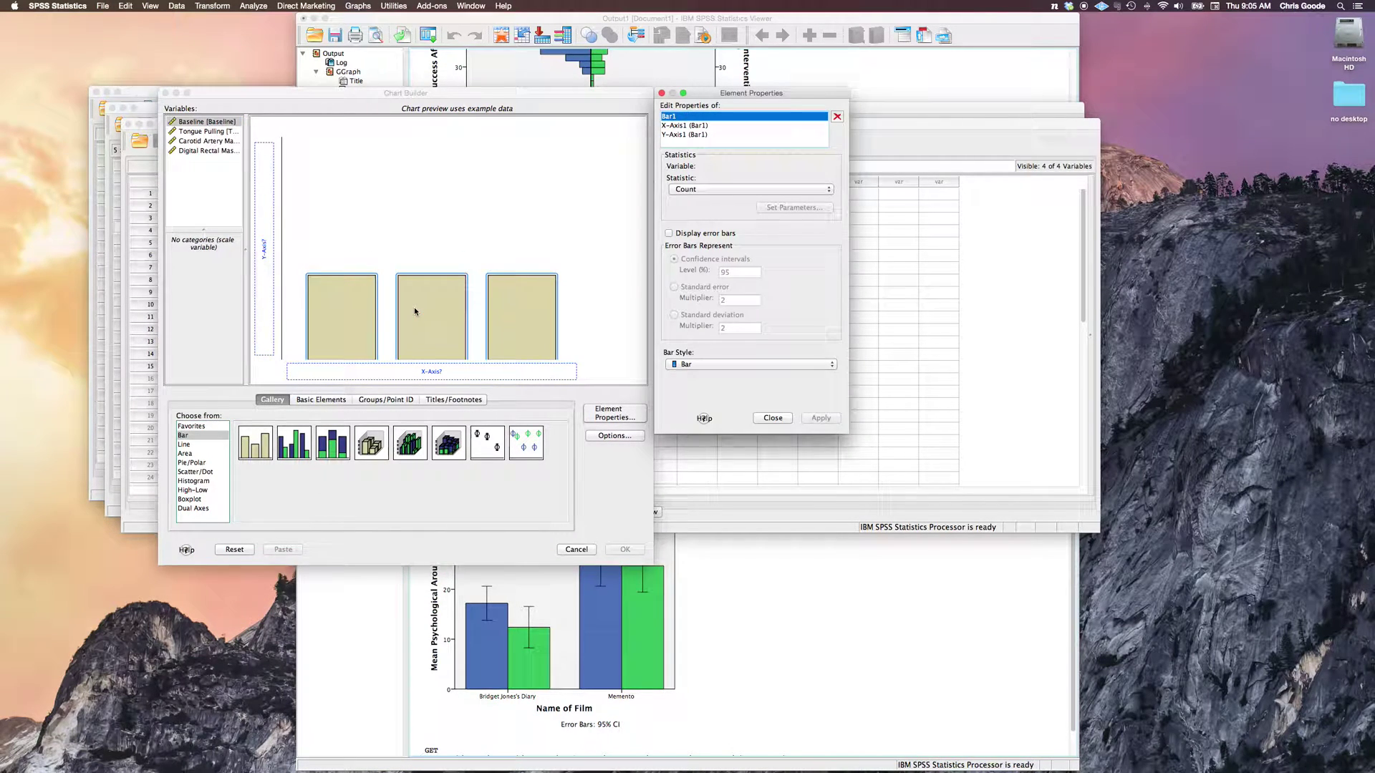
pyautogui.click(205, 121)
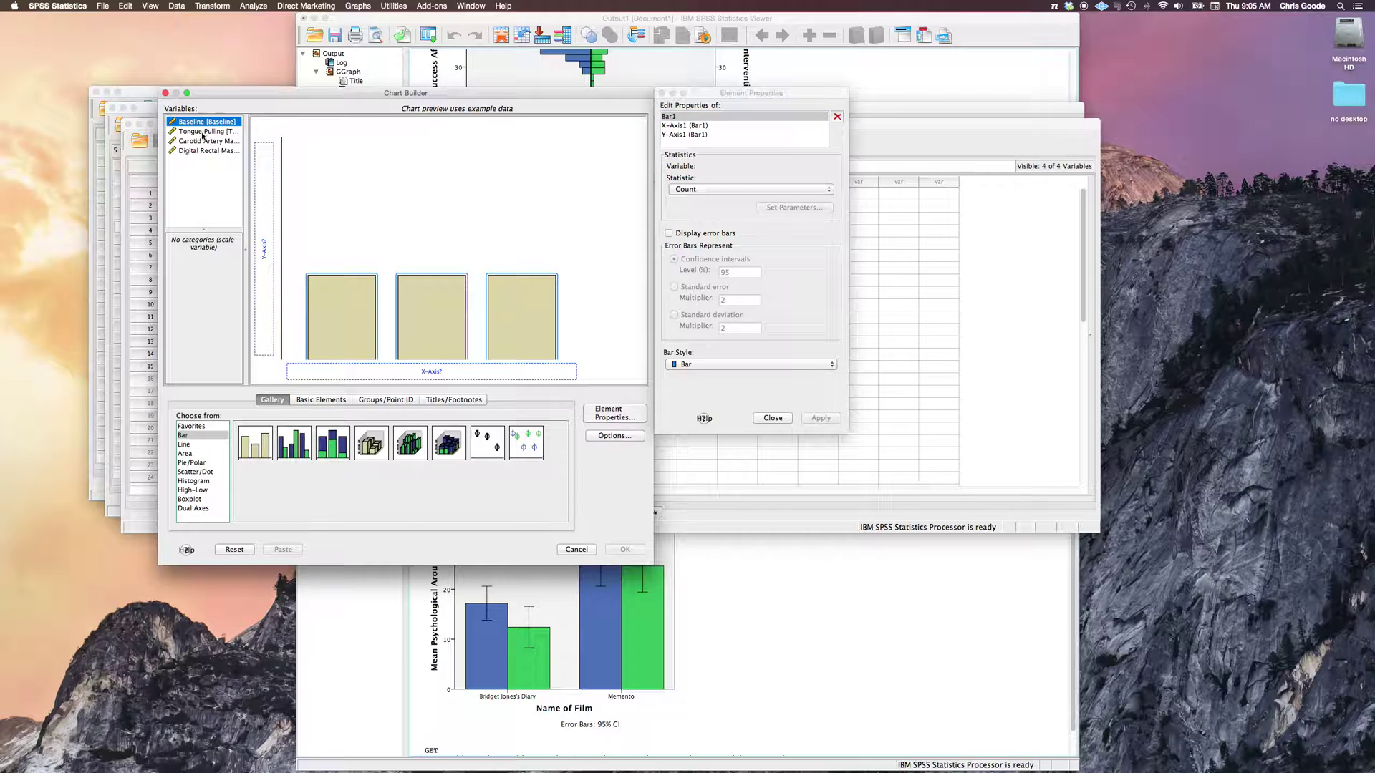
pyautogui.click(203, 141)
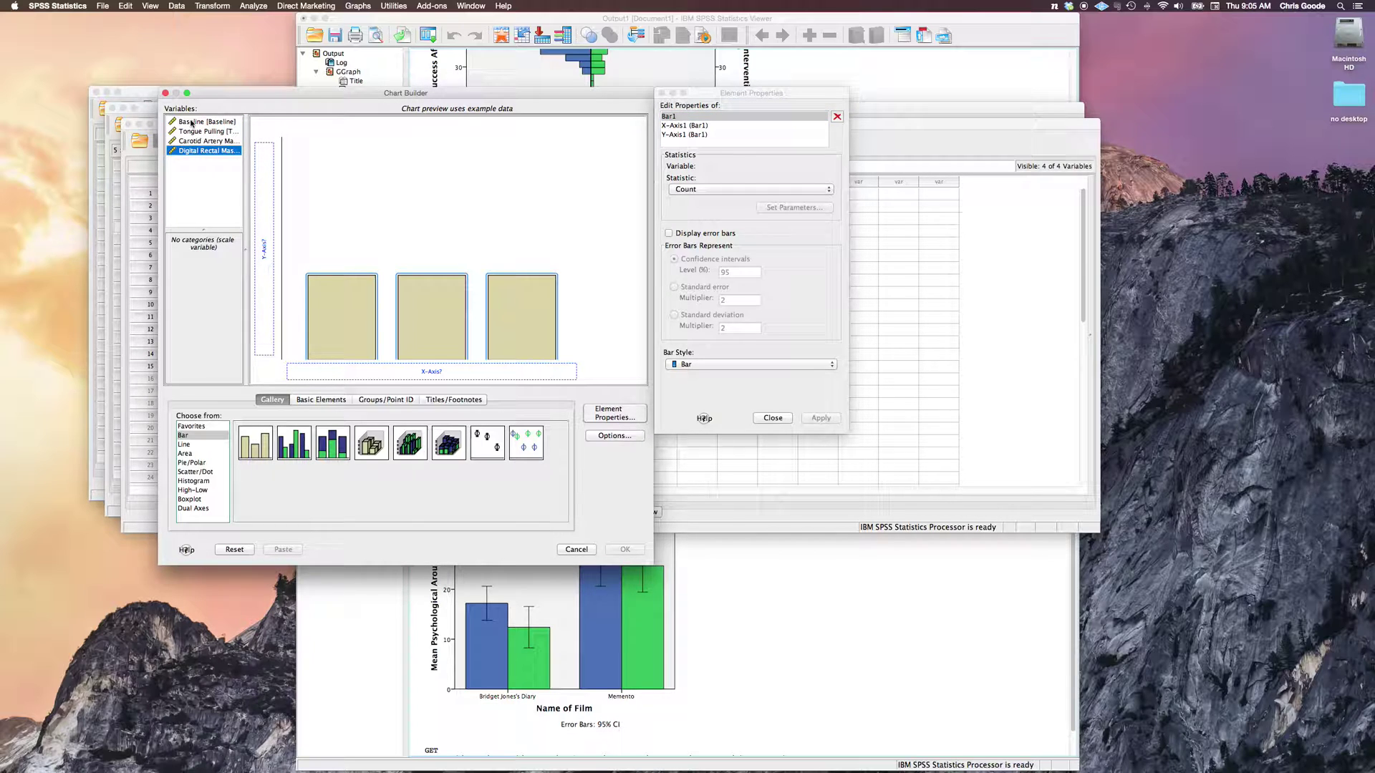
pyautogui.click(199, 121)
pyautogui.click(199, 141)
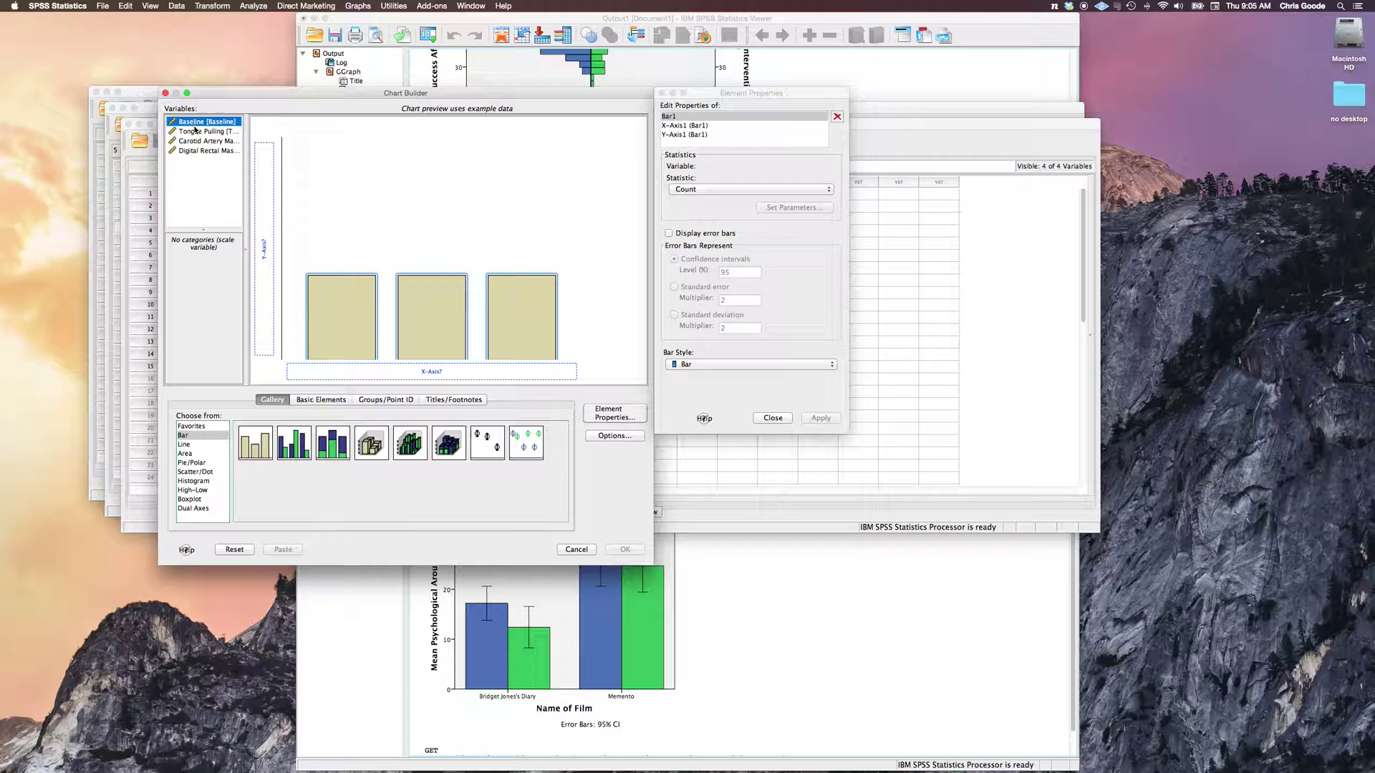
pyautogui.click(200, 131)
pyautogui.click(199, 151)
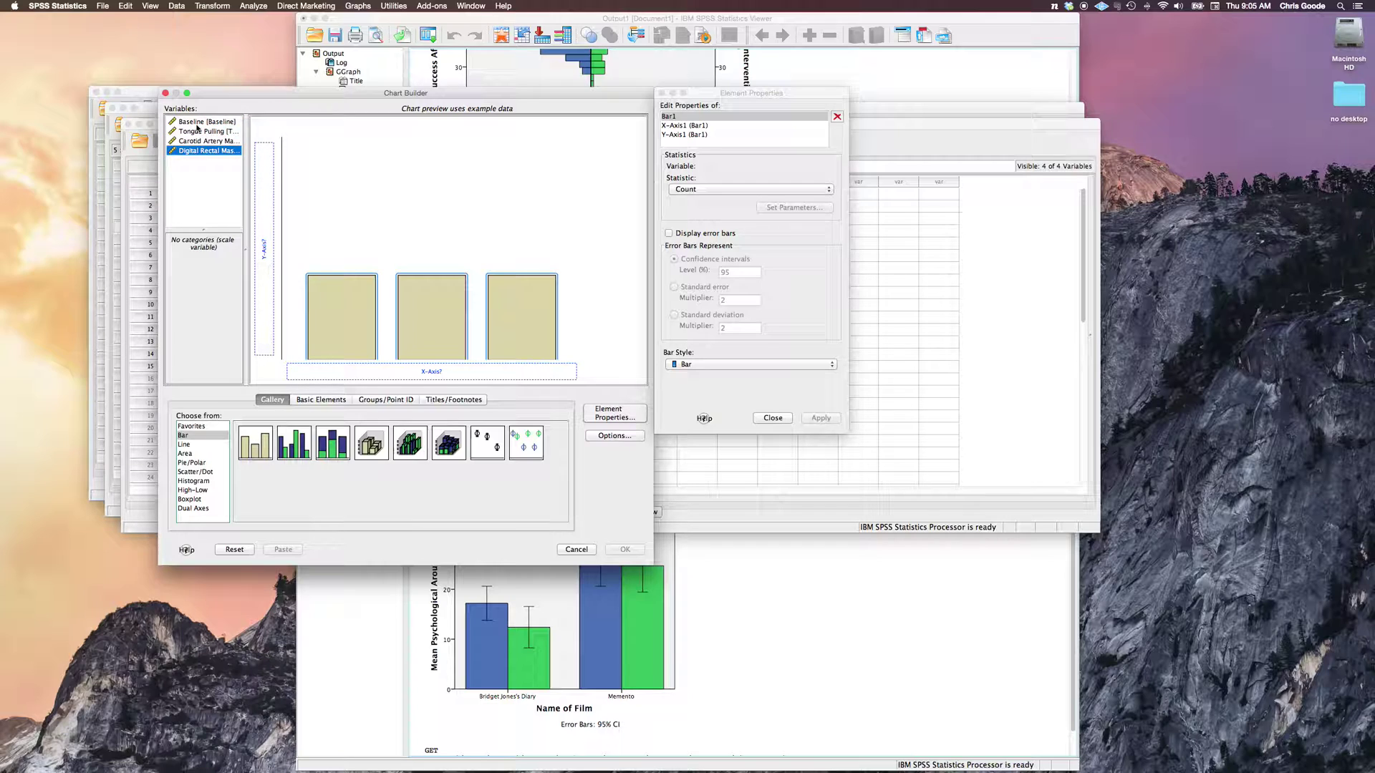
pyautogui.click(197, 123)
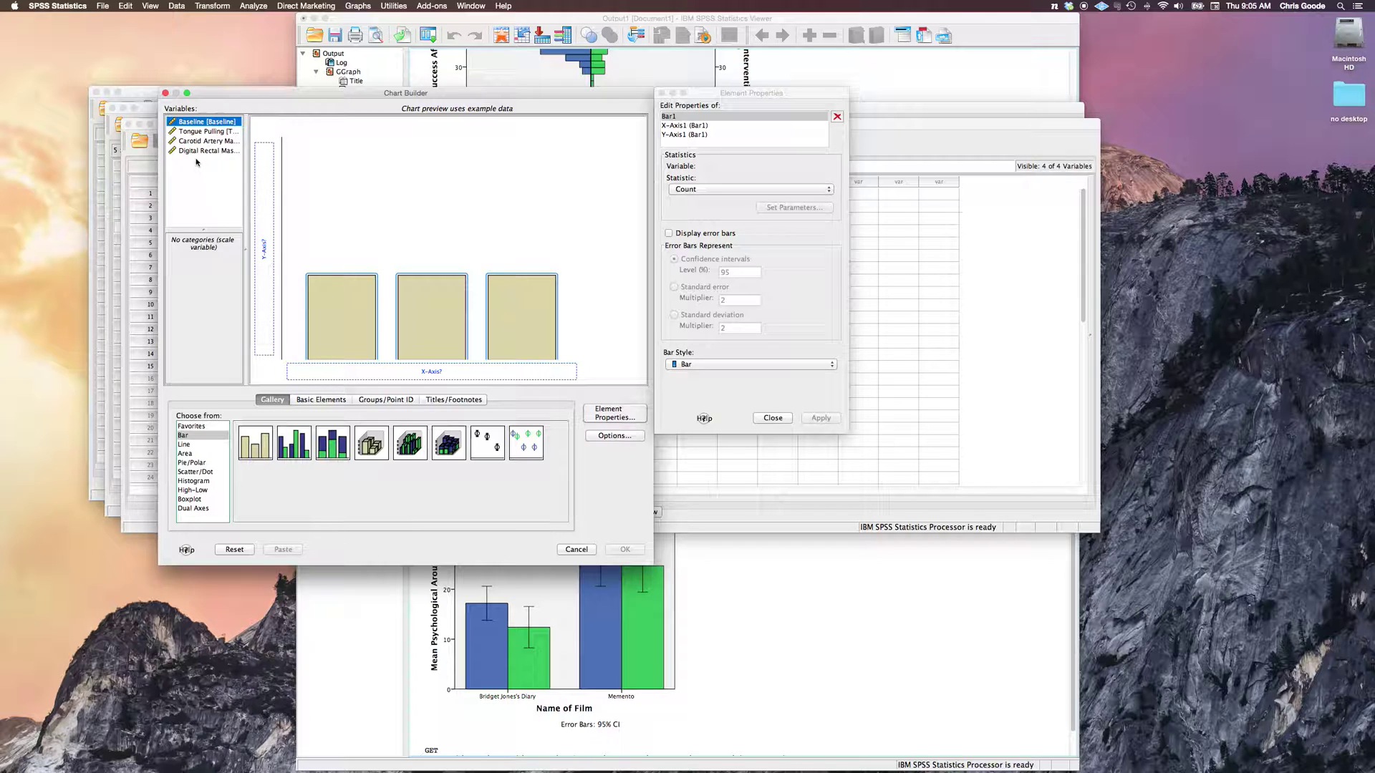
pyautogui.keyDown('shift'); pyautogui.click(194, 152); pyautogui.keyUp('shift')
pyautogui.moveTo(191, 154)
pyautogui.mouseDown()
pyautogui.moveTo(252, 190)
pyautogui.moveTo(265, 168)
pyautogui.mouseUp()
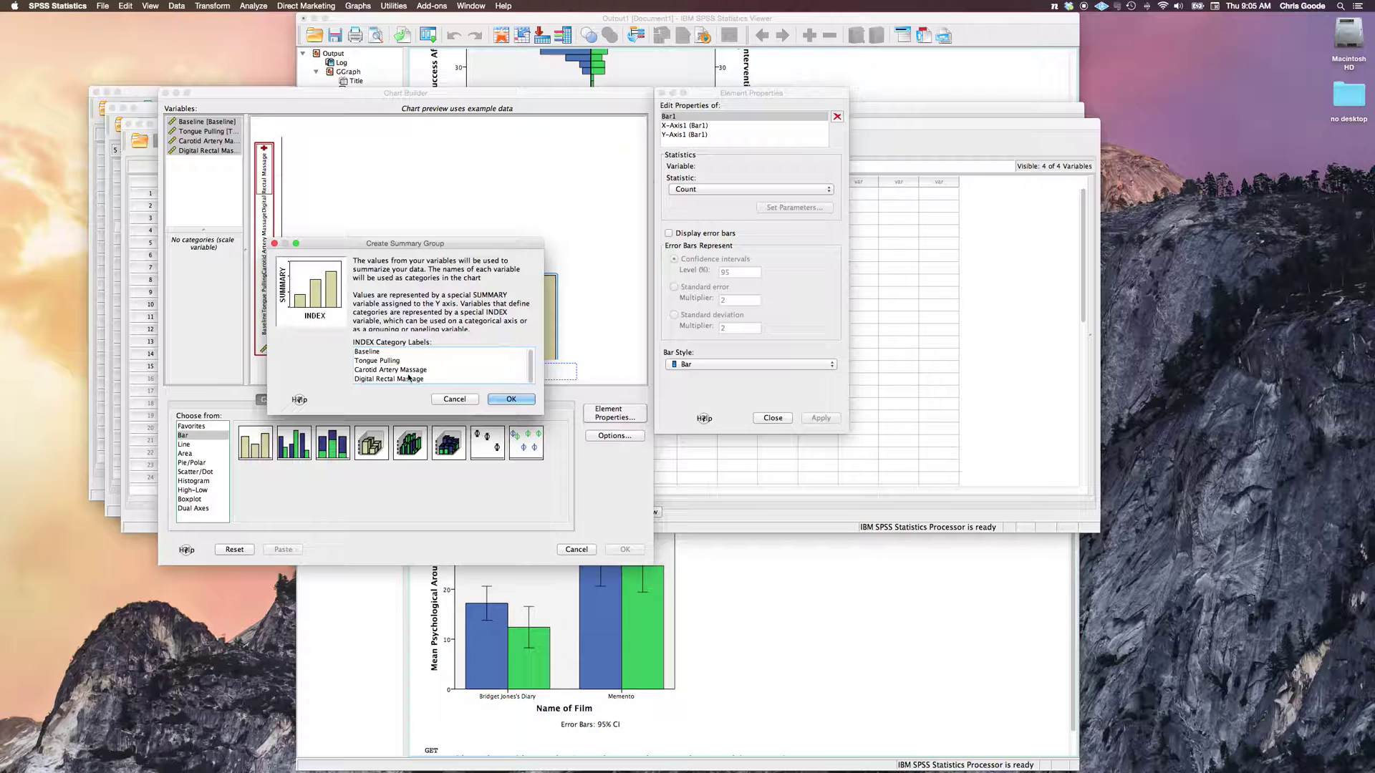
# - Confirm the four-variable summary group and apply 95% confidence-interval error bars
pyautogui.click(512, 399)
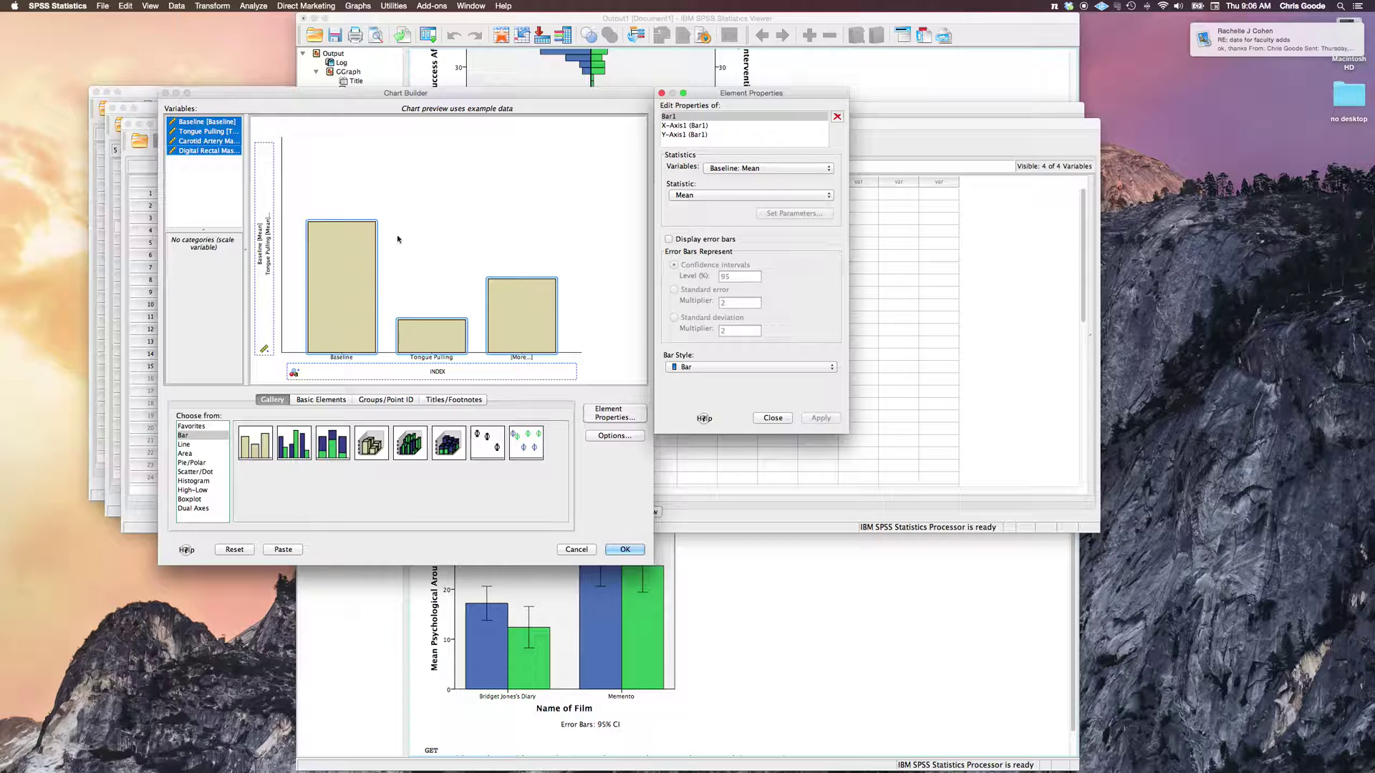
pyautogui.click(698, 239)
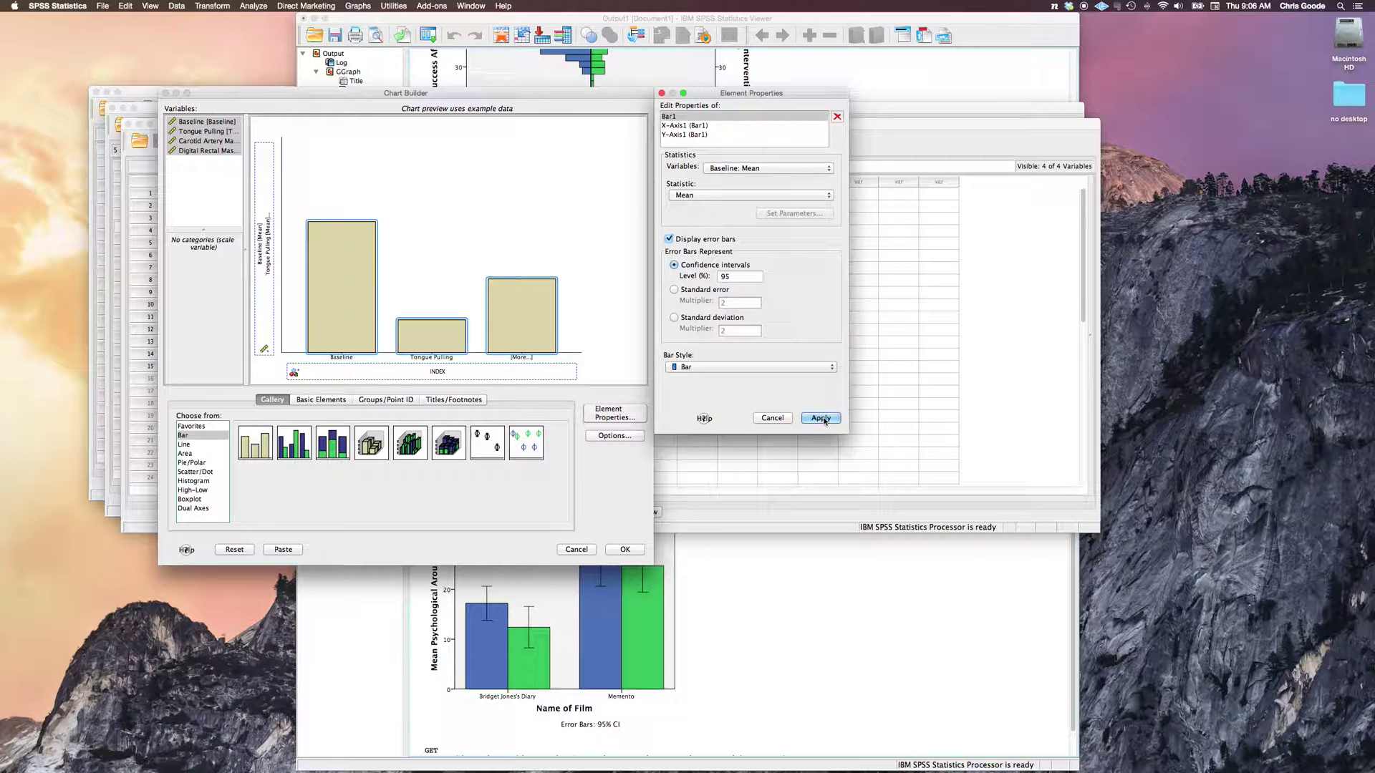
pyautogui.click(822, 419)
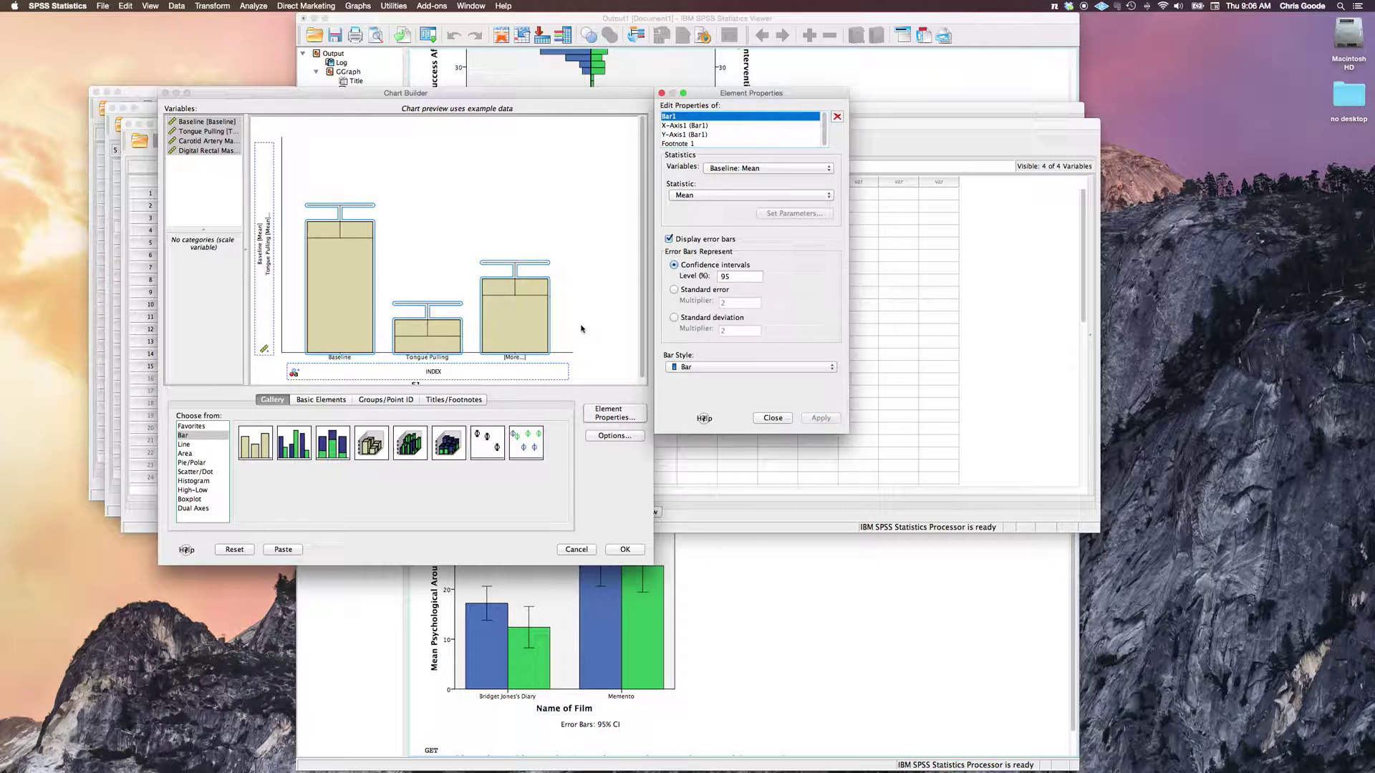
# - Run the Hiccups bar chart, then select and deselect the chart and its syntax block
pyautogui.click(623, 549)
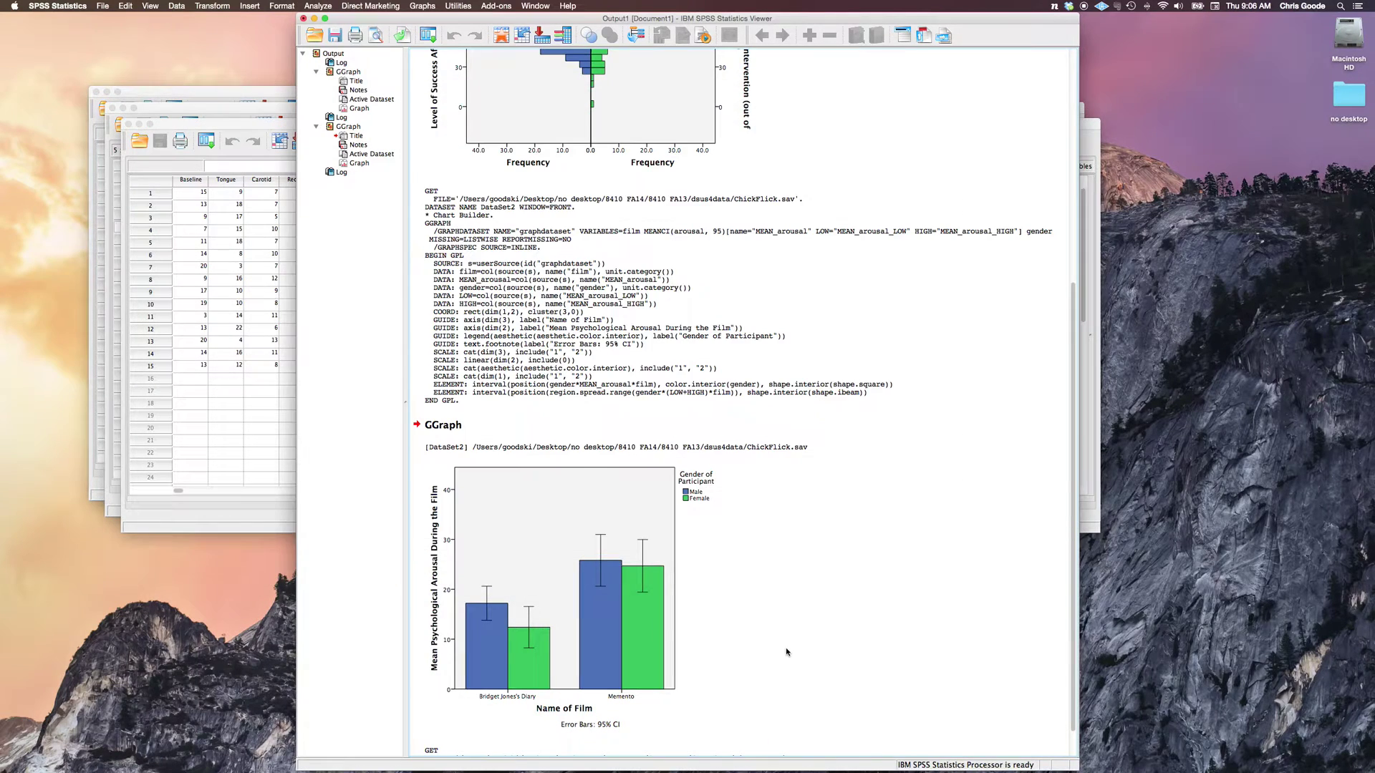
pyautogui.scroll(-10, 788, 652)
pyautogui.click(639, 656)
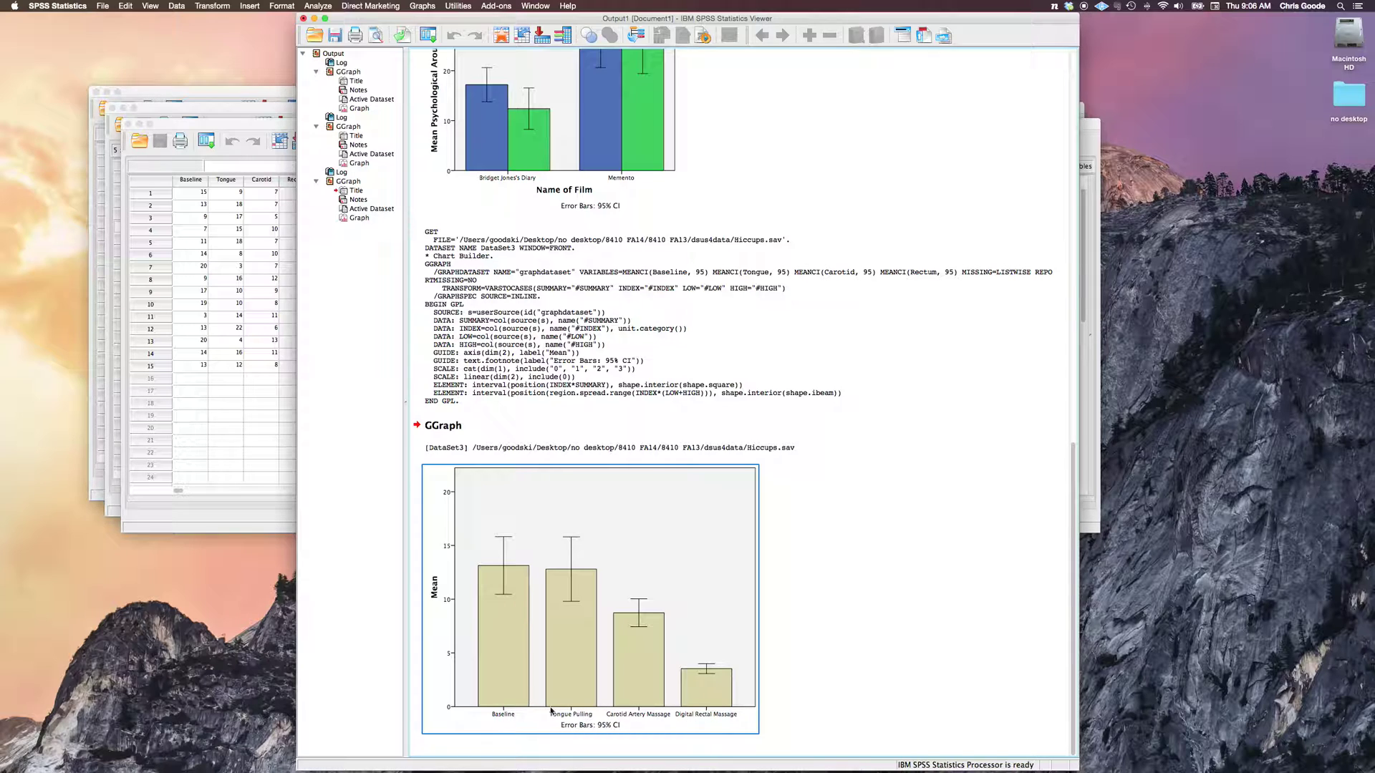
pyautogui.click(809, 721)
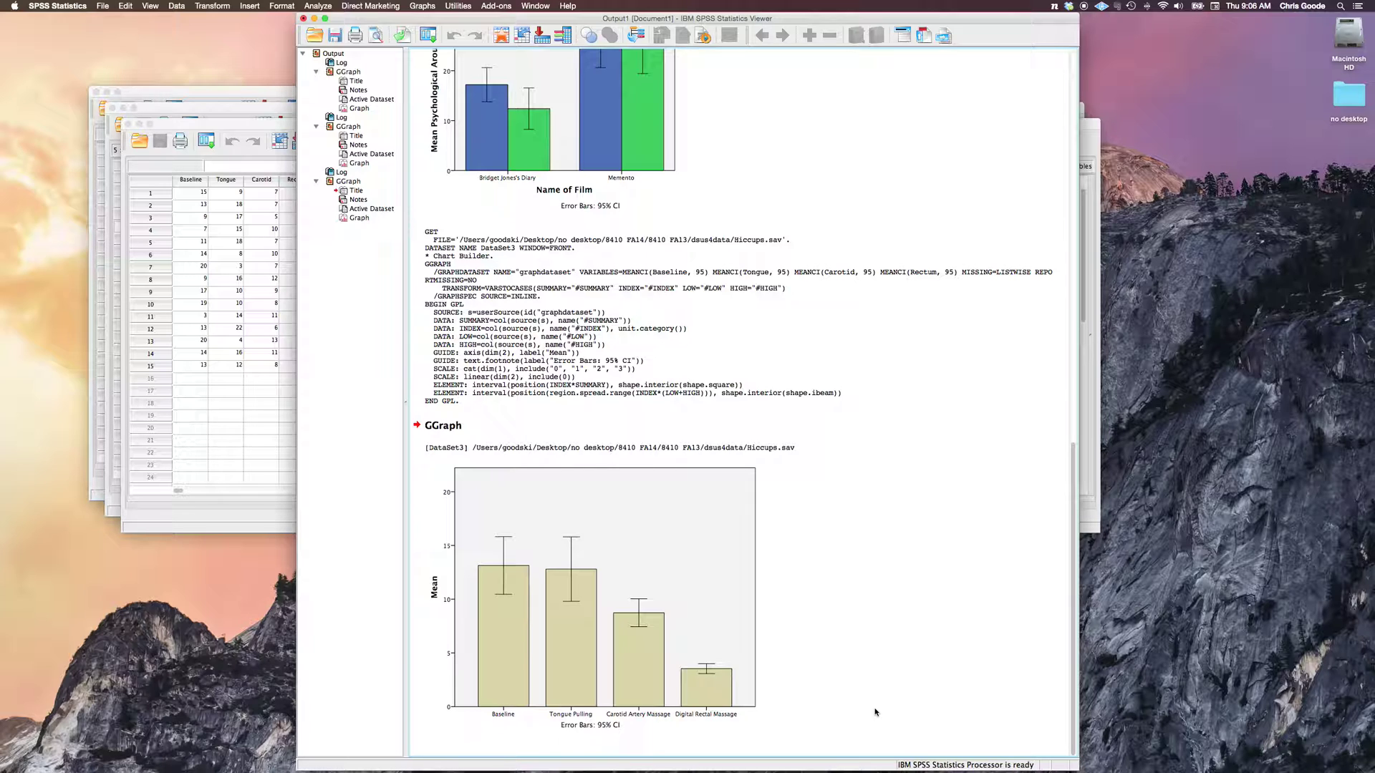
pyautogui.click(830, 348)
pyautogui.click(898, 588)
# - Open the Exam Anxiety.sav data file
pyautogui.click(140, 141)
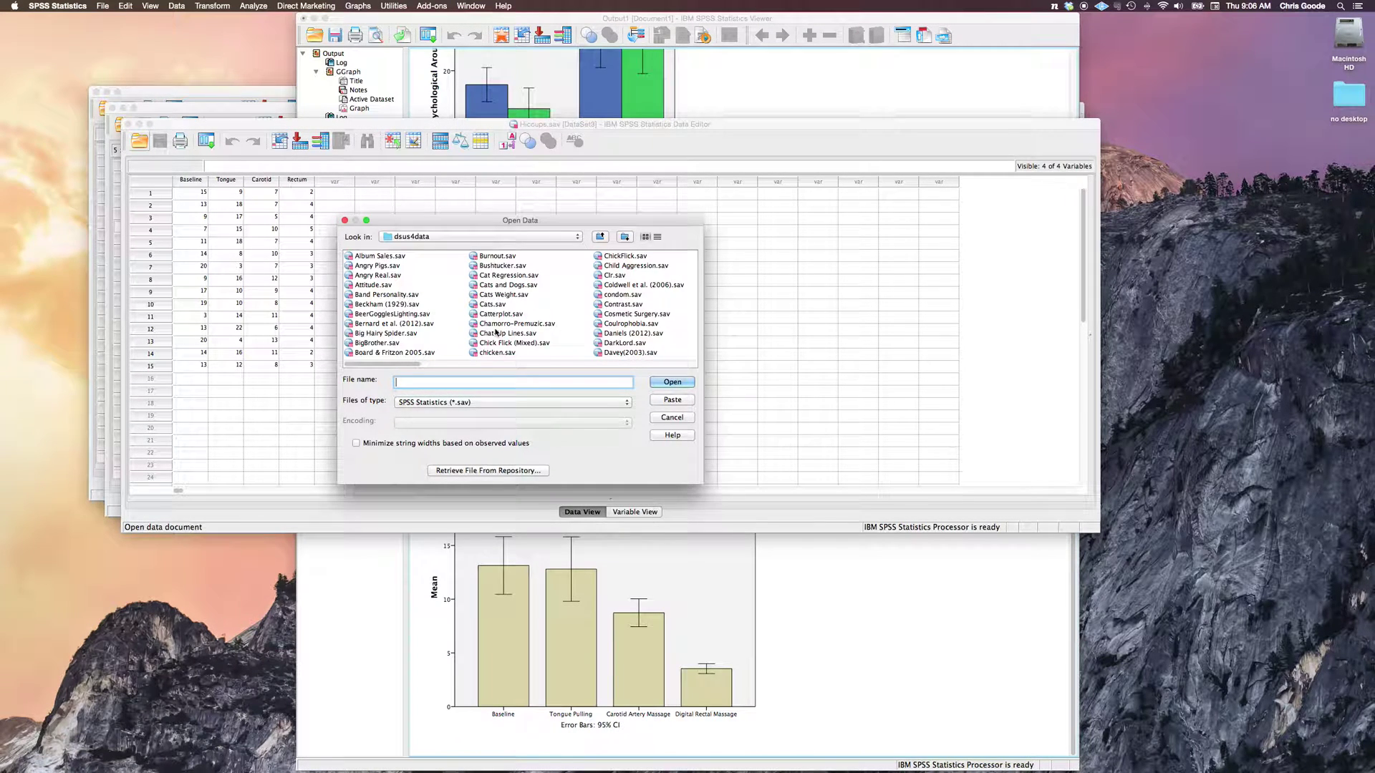
pyautogui.scroll(-4, 496, 333)
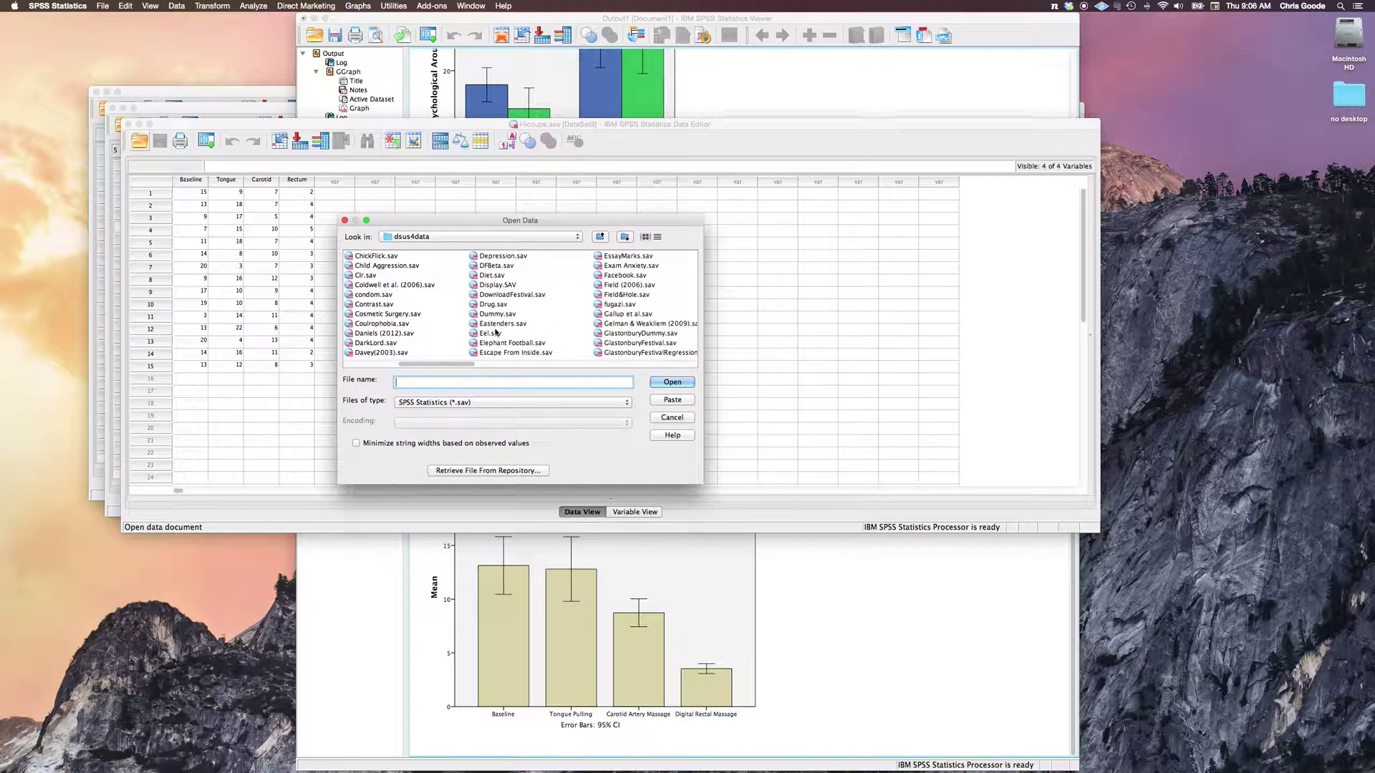
pyautogui.click(628, 266)
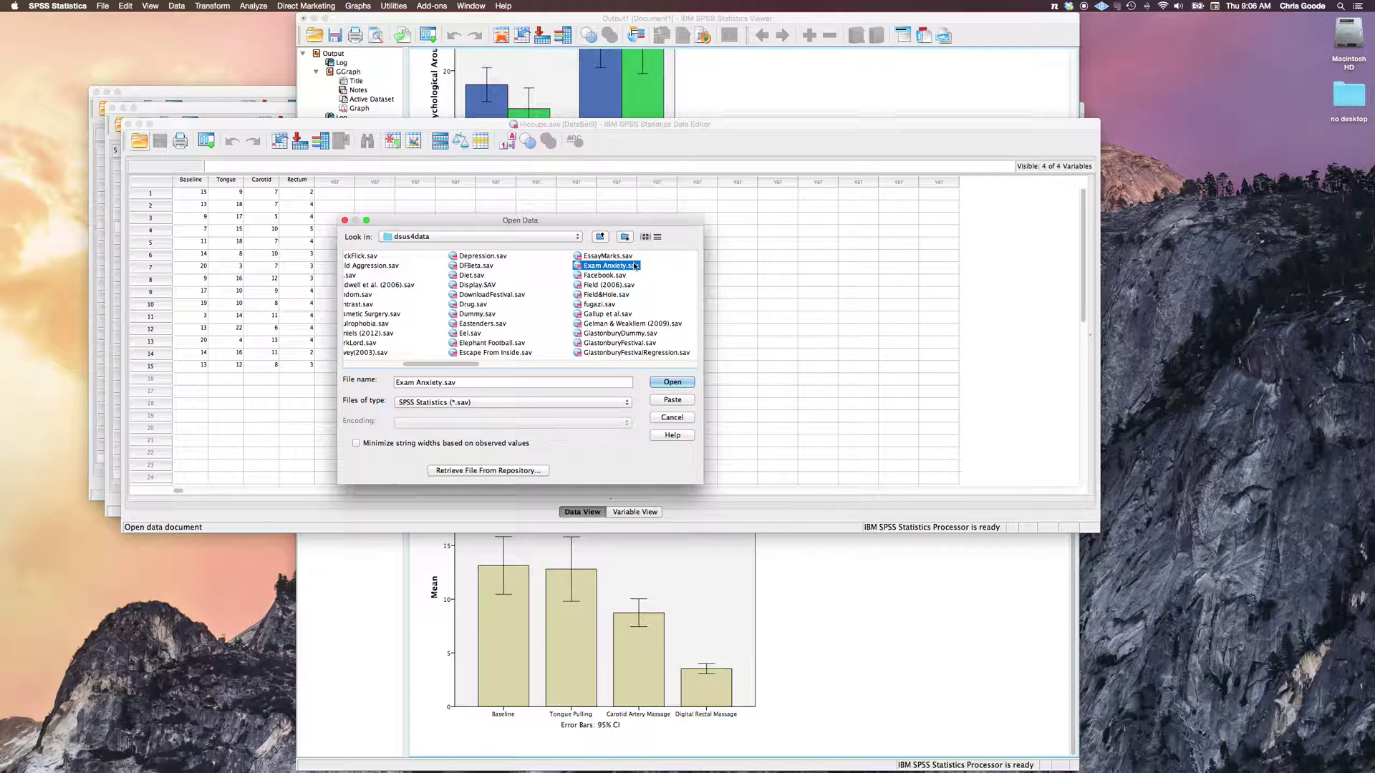
pyautogui.click(672, 383)
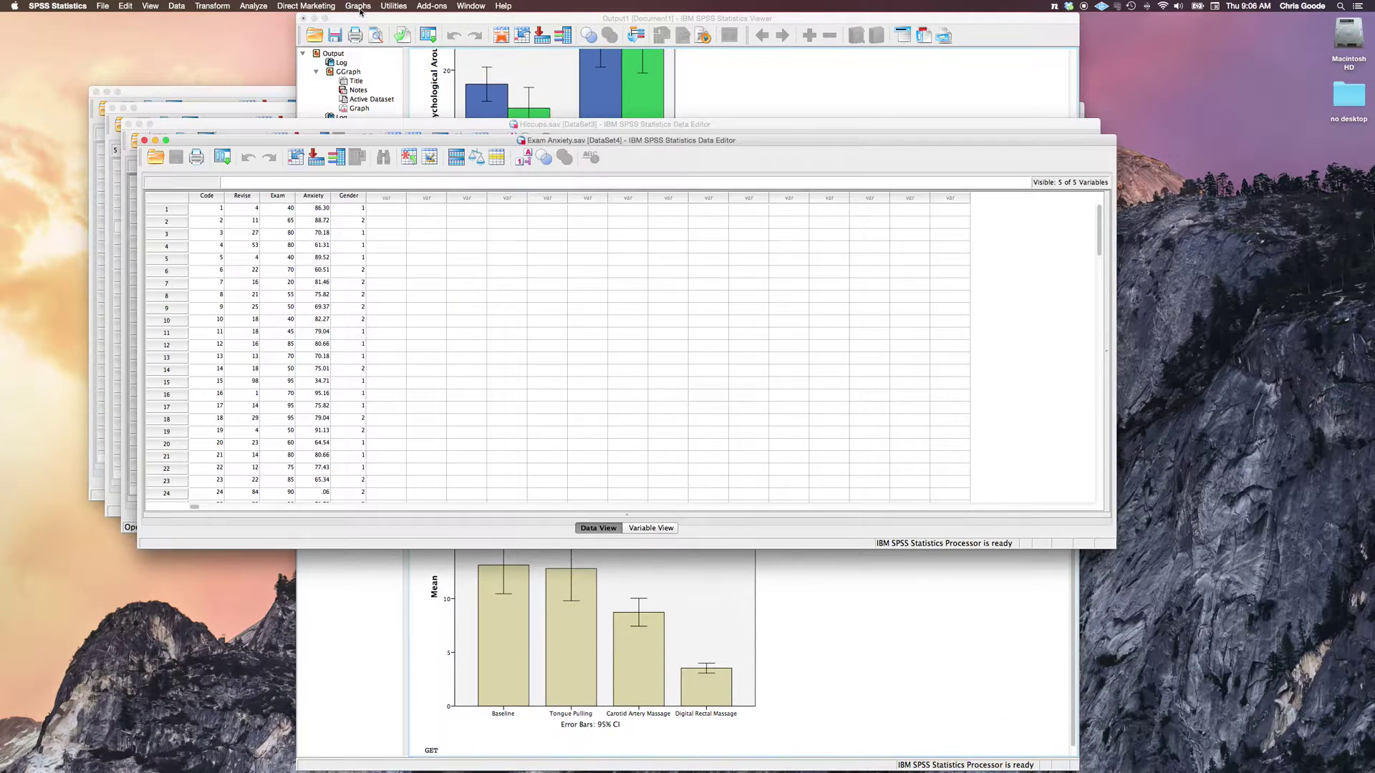
# - Build a grouped scatterplot: Gender as colour, Exam Anxiety on x, Time Spent Revising on y
pyautogui.click(358, 5)
pyautogui.click(381, 18)
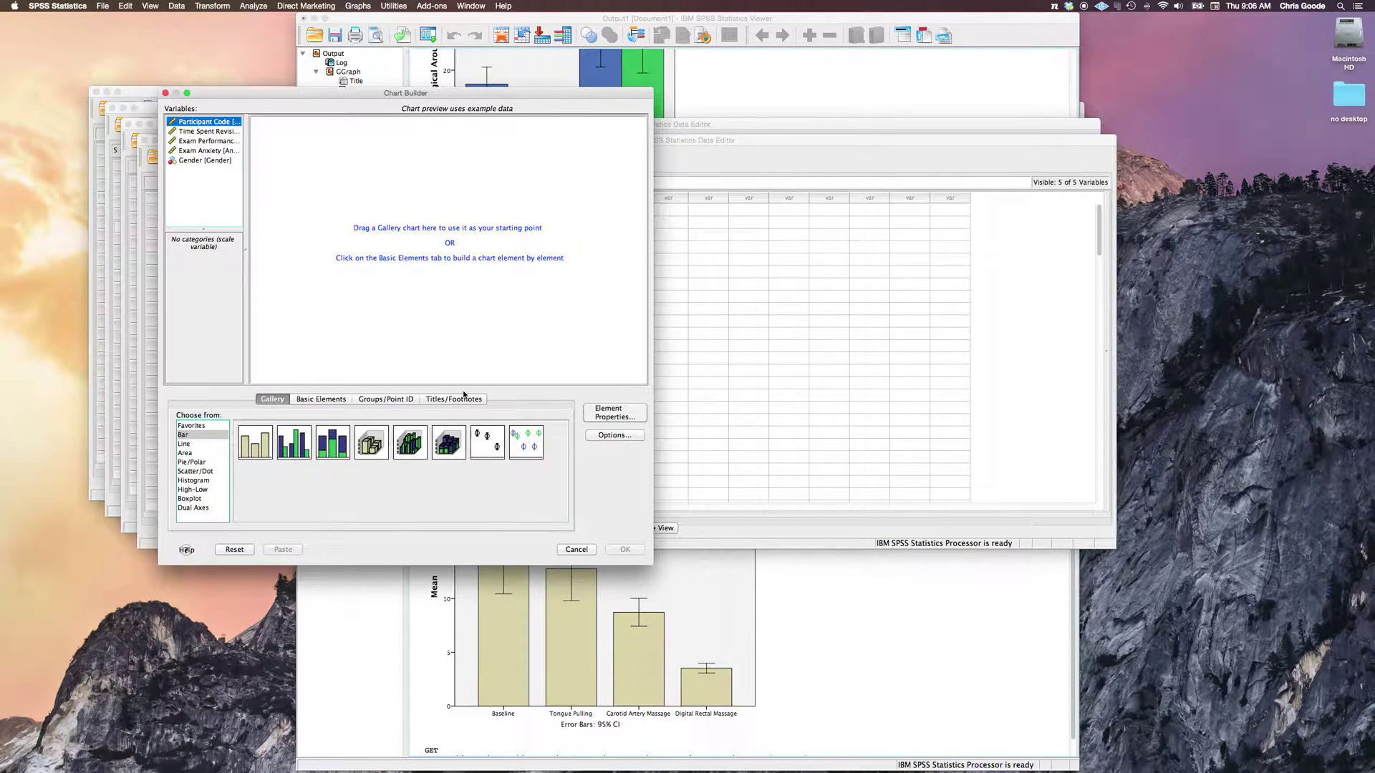
pyautogui.click(196, 472)
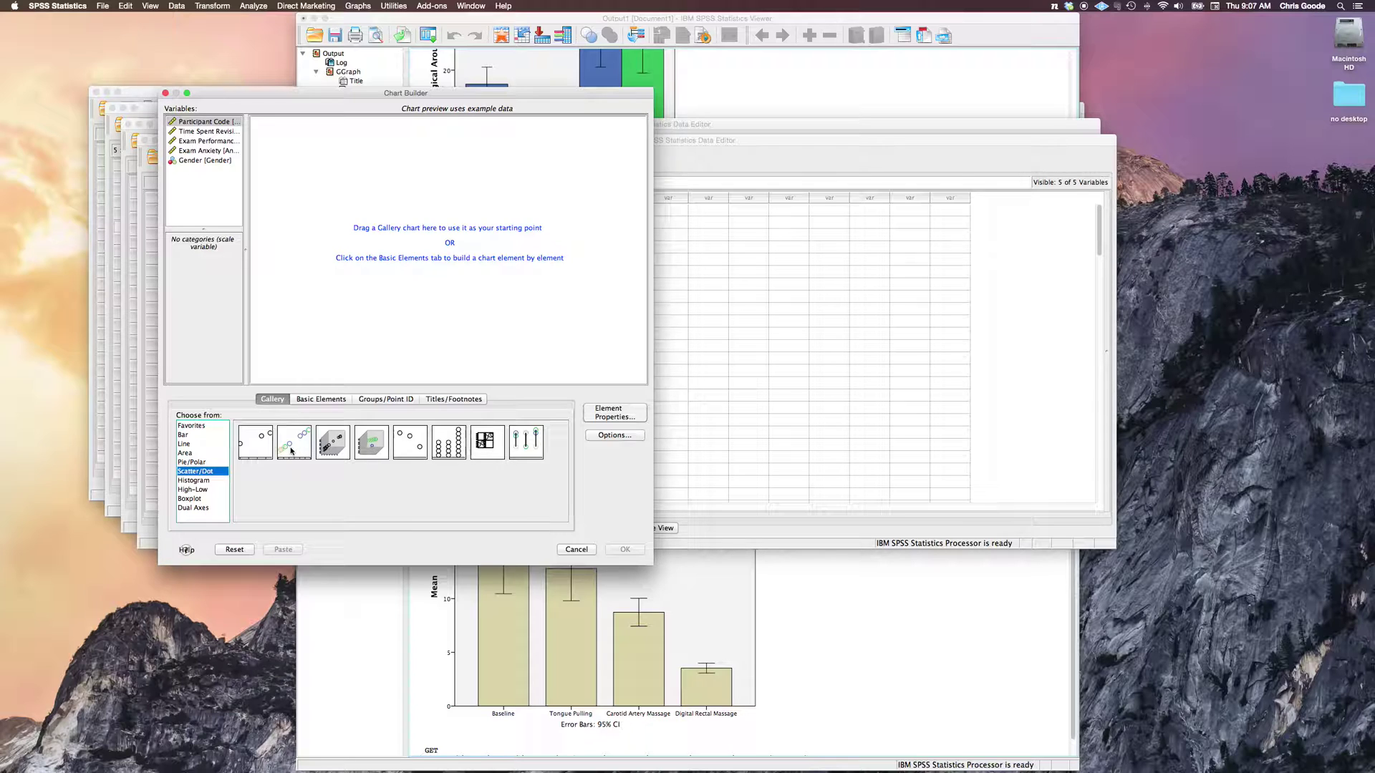
pyautogui.moveTo(290, 446); pyautogui.dragTo(360, 290)
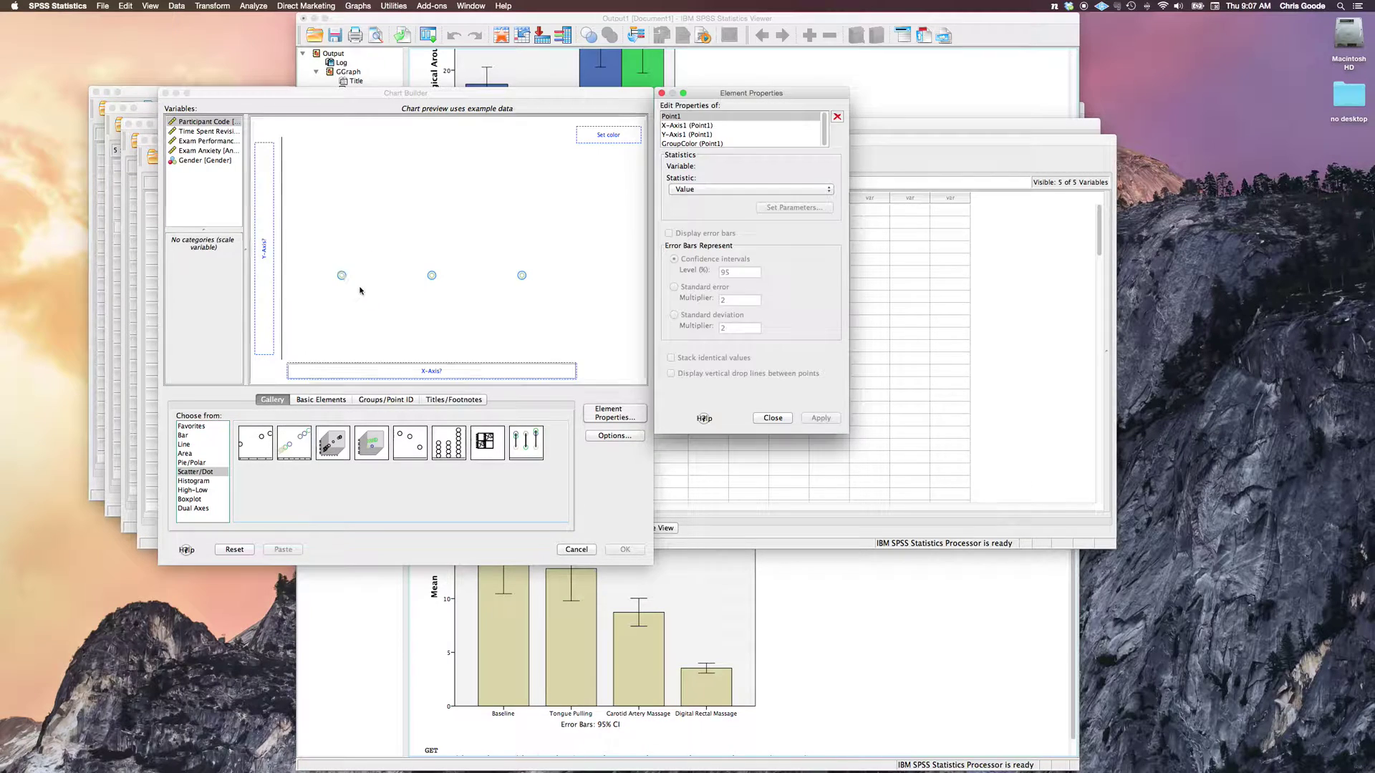
pyautogui.moveTo(204, 160); pyautogui.dragTo(610, 138)
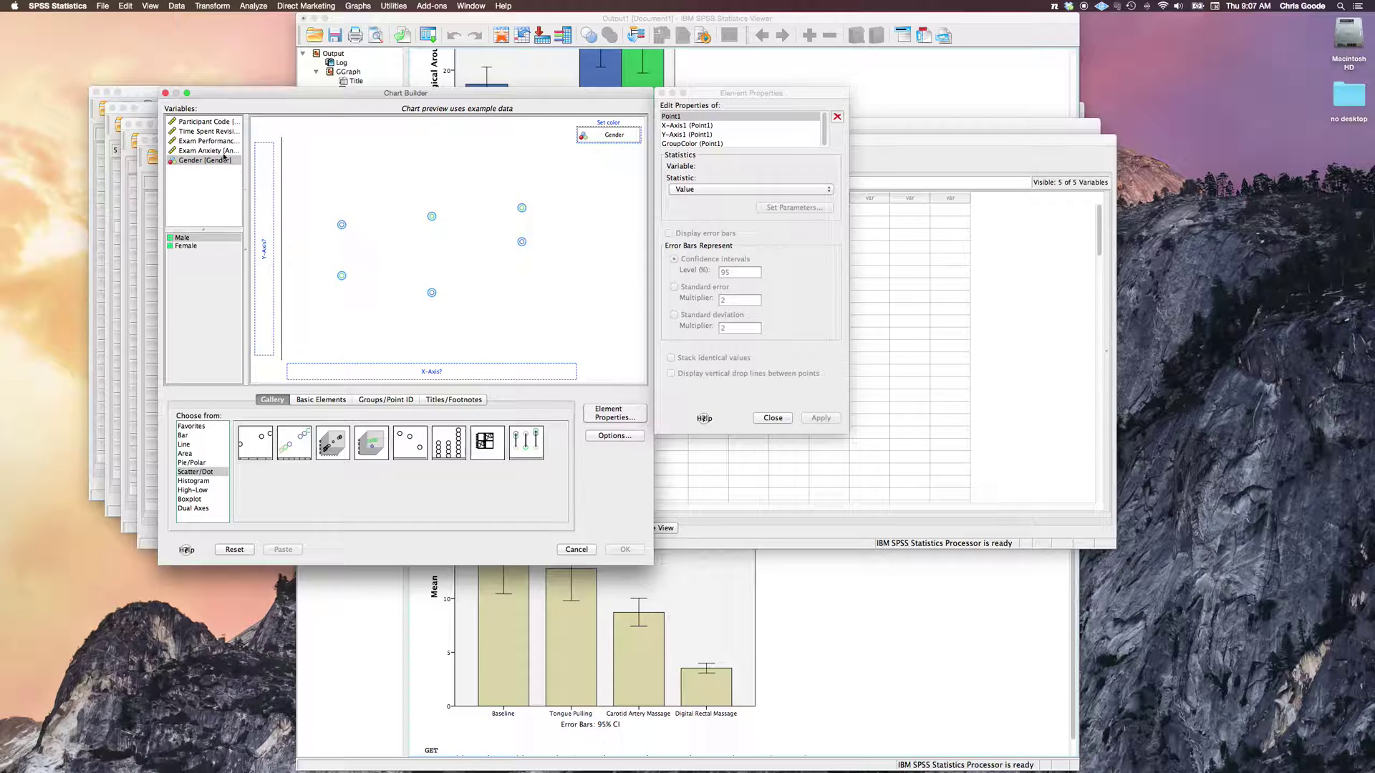
pyautogui.moveTo(205, 151); pyautogui.dragTo(398, 374)
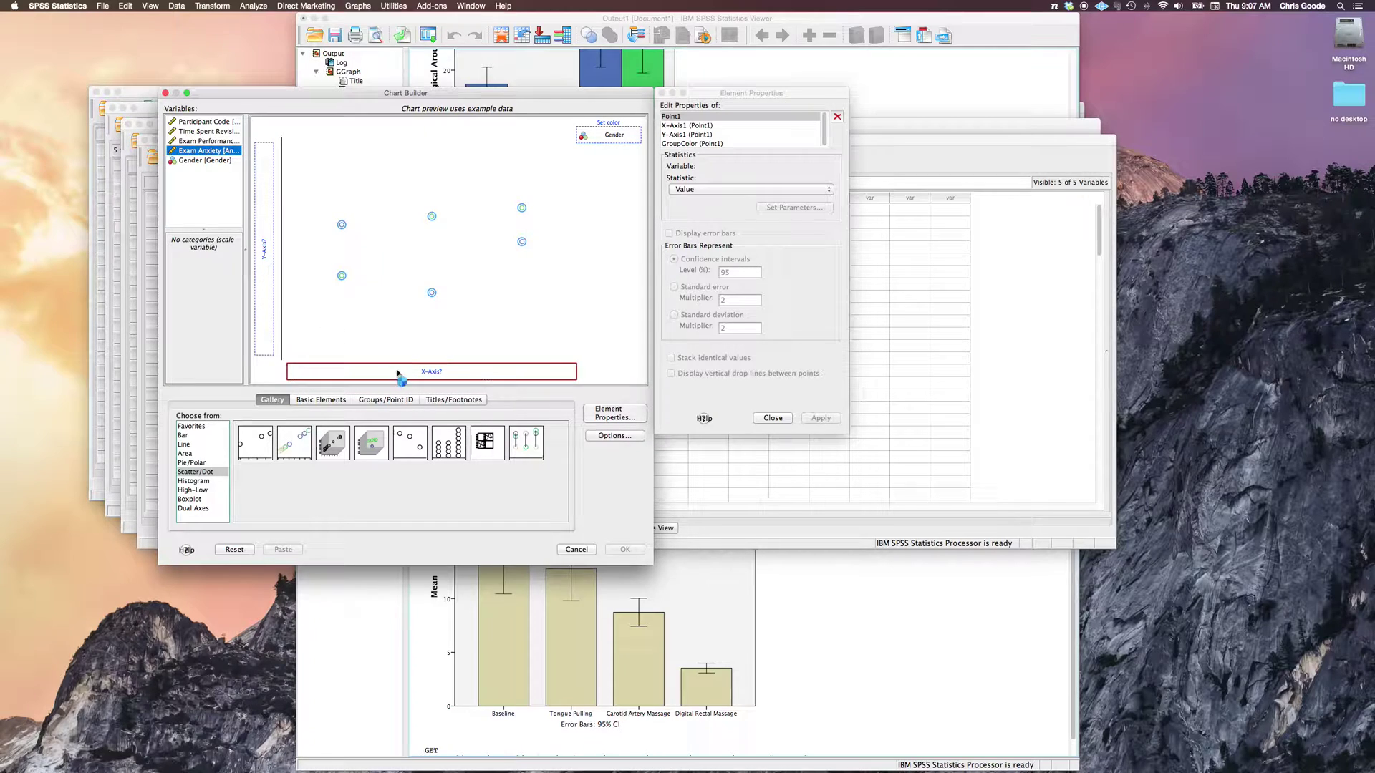
pyautogui.click(197, 131)
pyautogui.moveTo(211, 132); pyautogui.dragTo(264, 248)
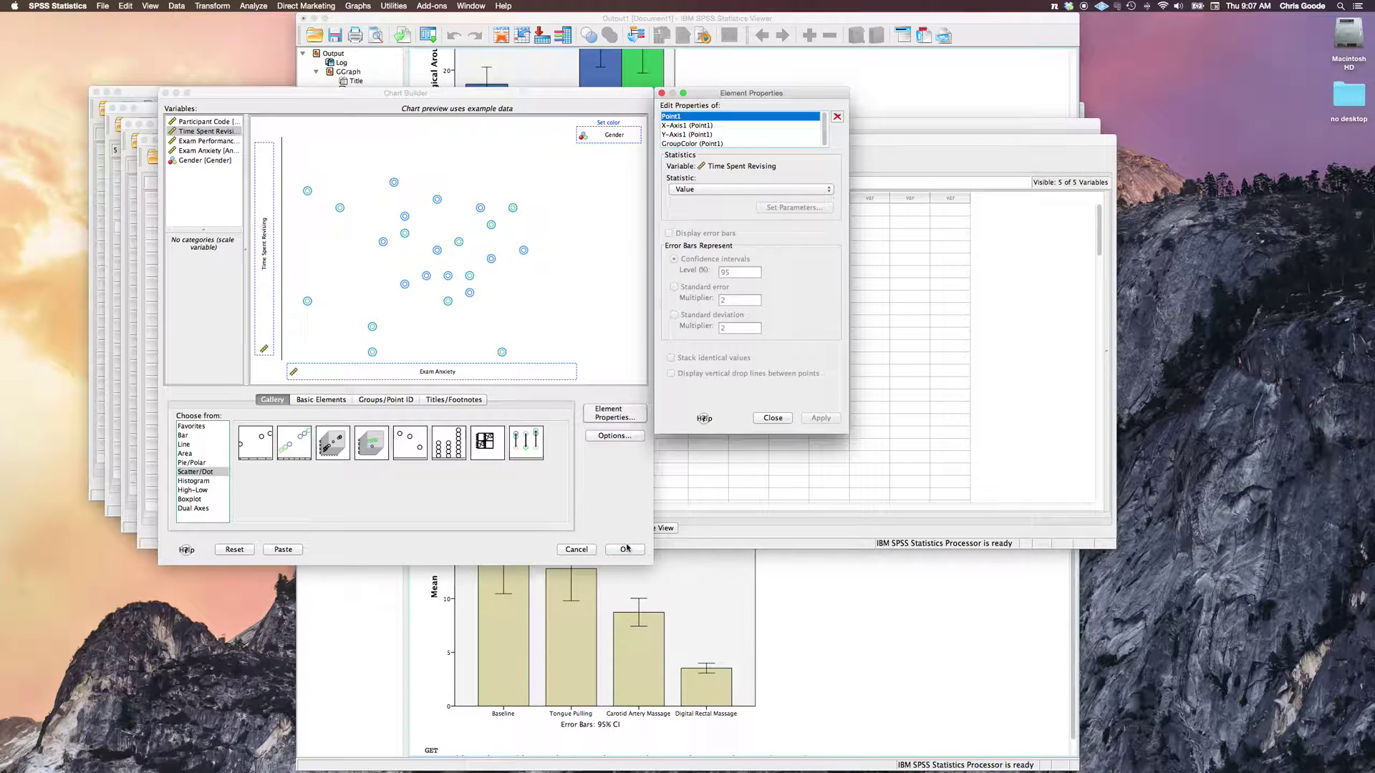
pyautogui.click(625, 549)
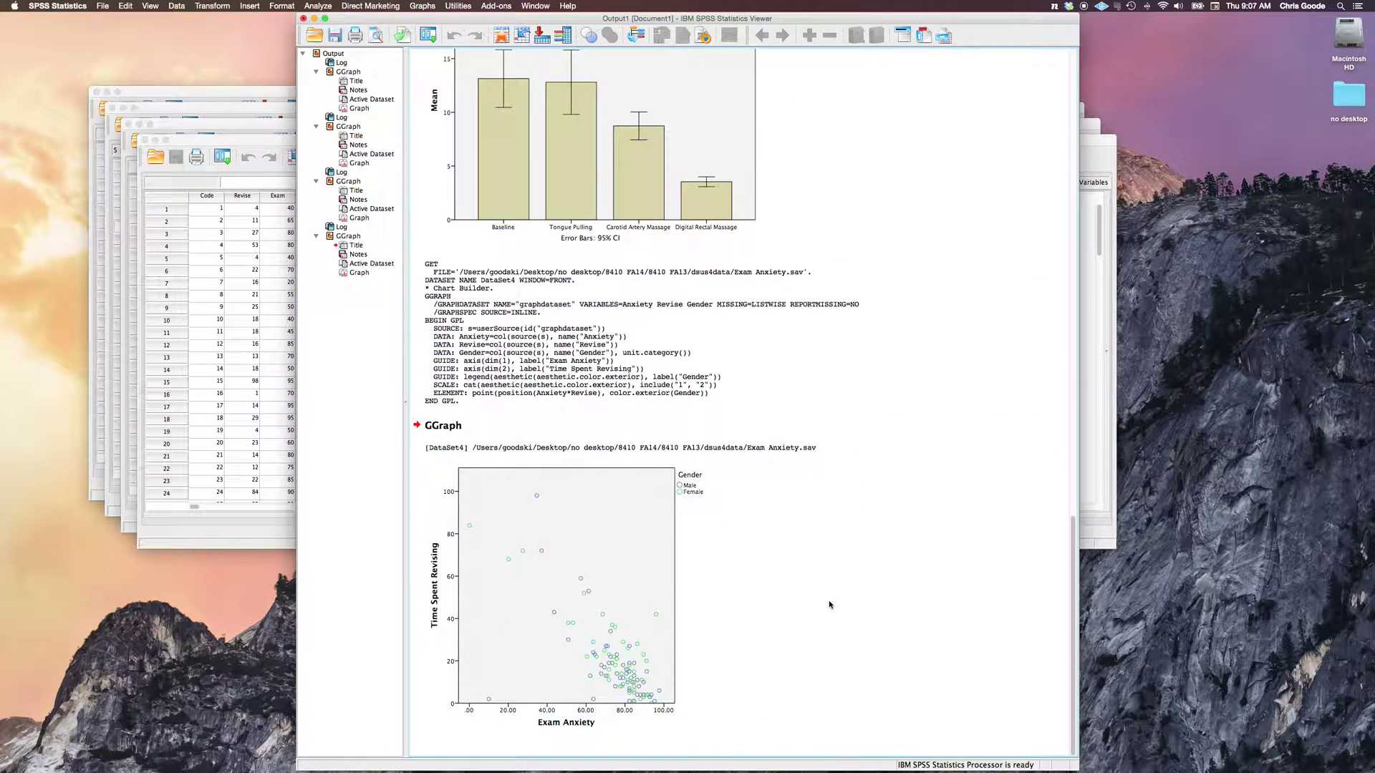
# - Add linear fit lines at subgroup level for each gender in the Chart Editor
pyautogui.doubleClick(590, 594)
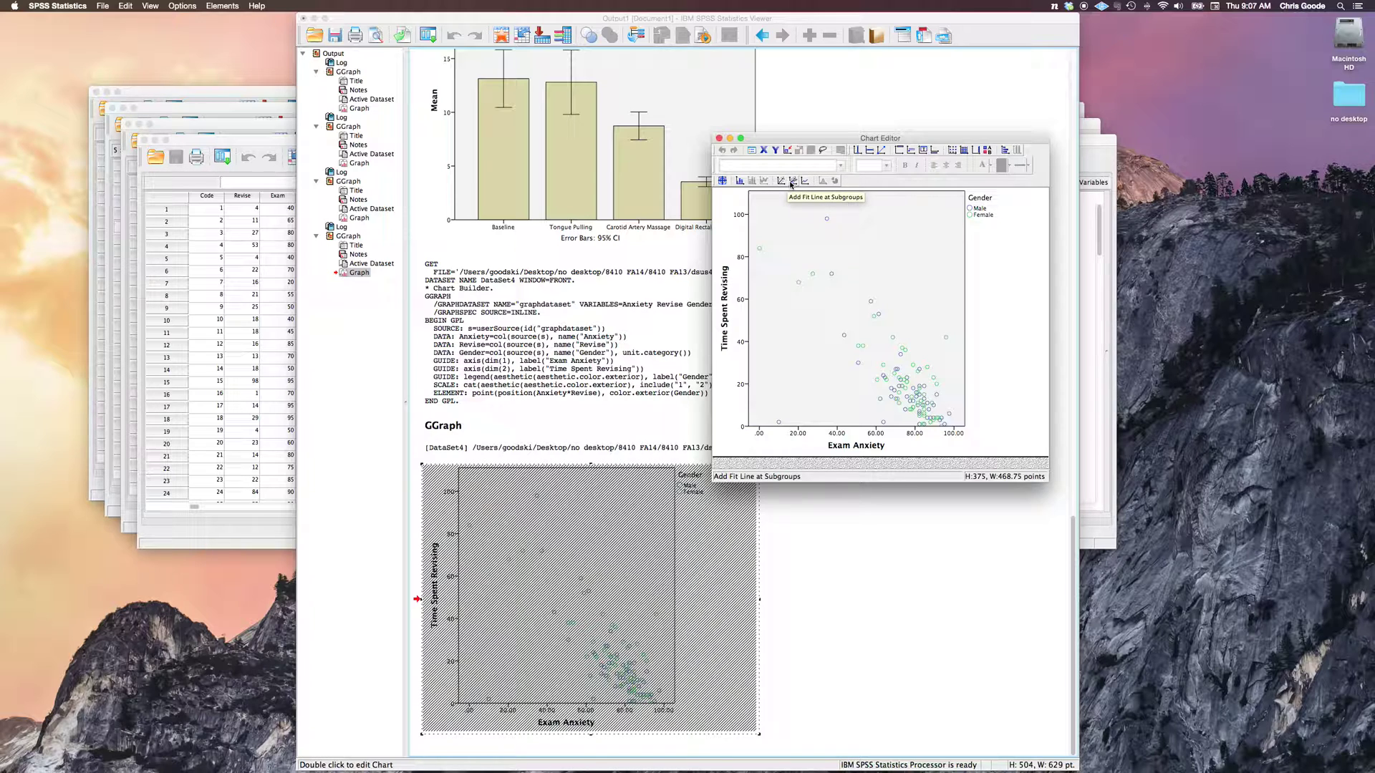
pyautogui.click(792, 183)
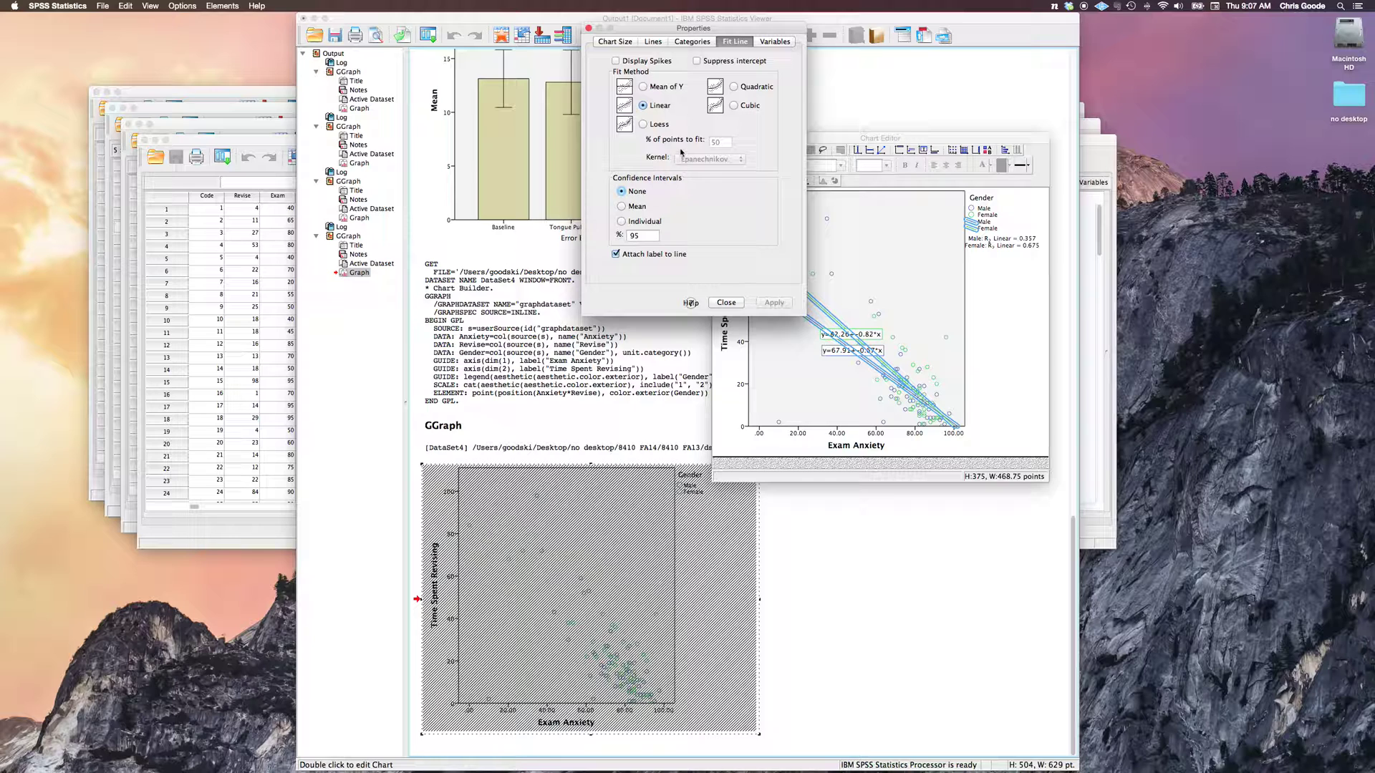
pyautogui.click(726, 303)
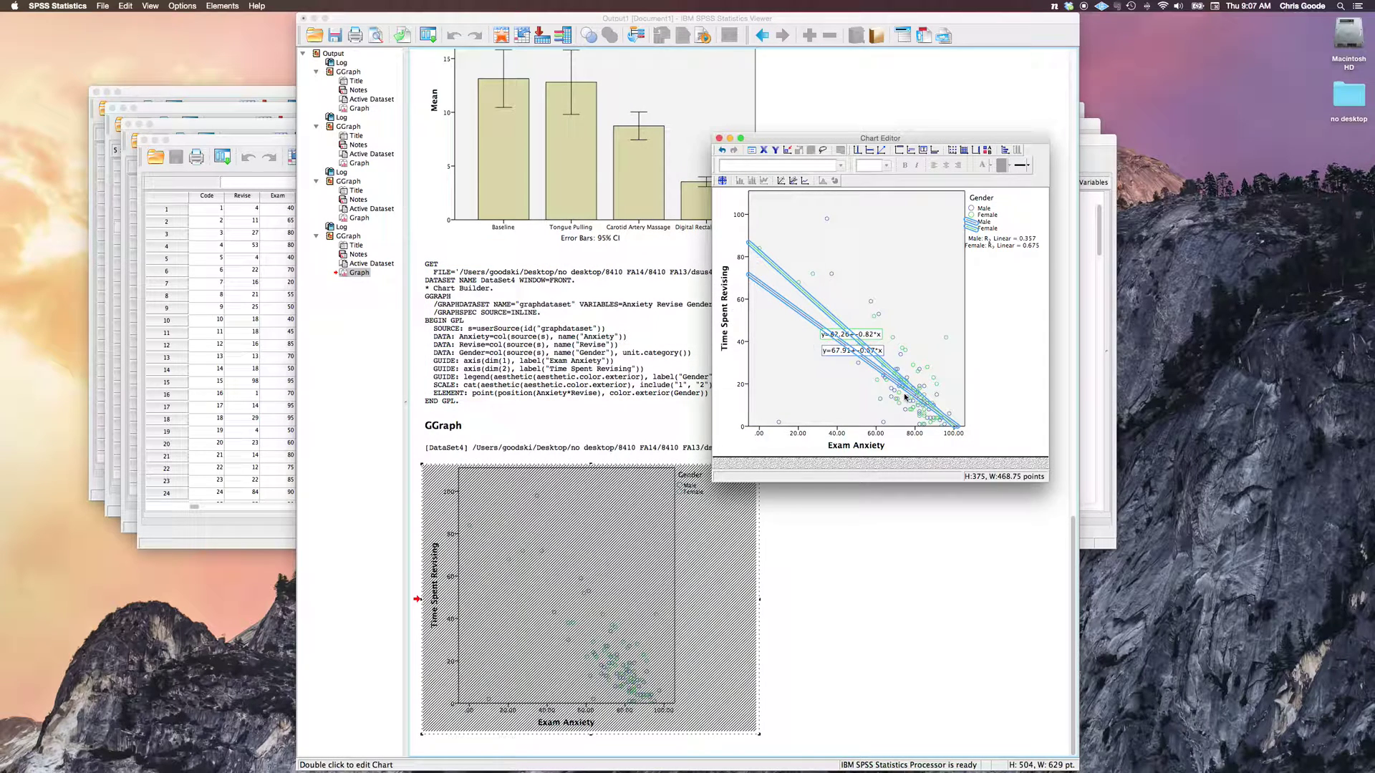
pyautogui.click(720, 140)
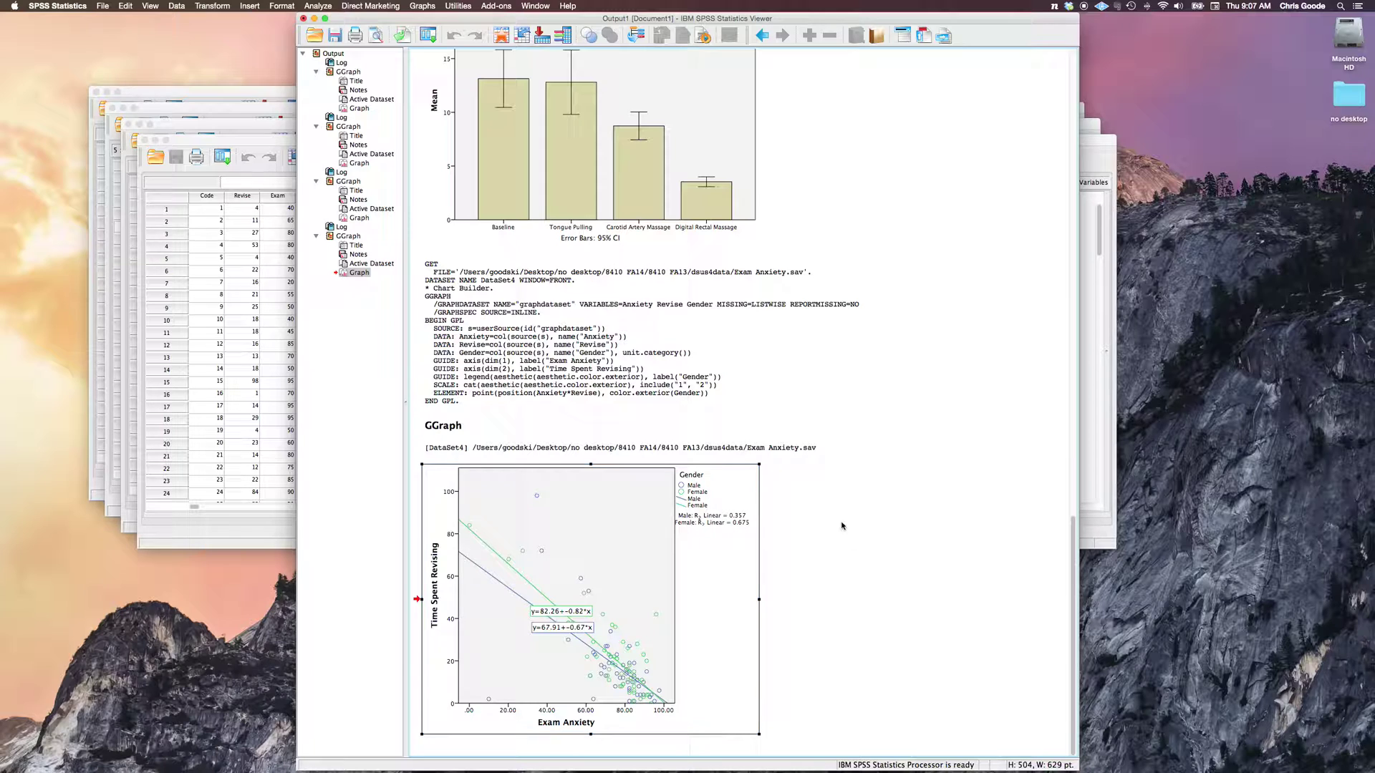
# - Set up a scatterplot matrix of Time Spent Revising, Exam Performance (%) and Exam Anxiety
pyautogui.click(422, 6)
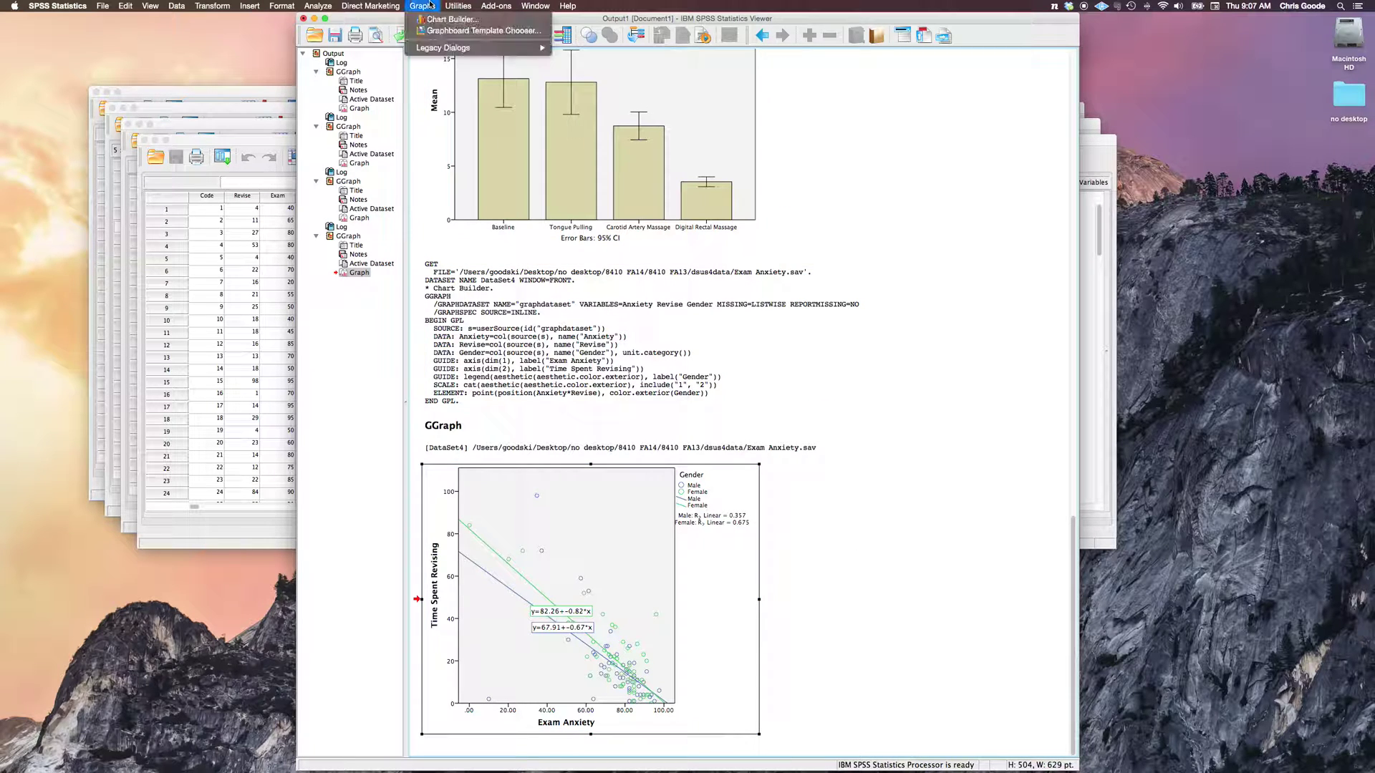
pyautogui.click(438, 20)
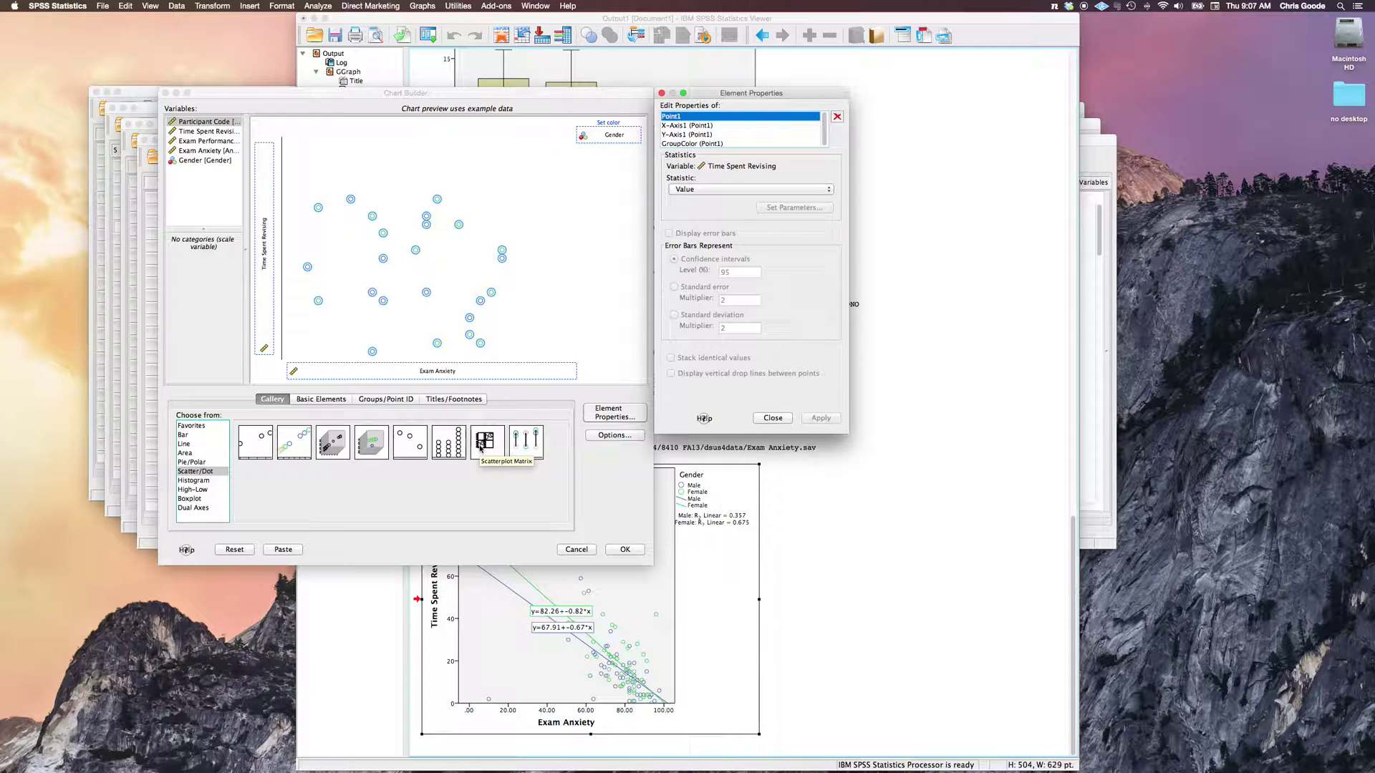
pyautogui.click(489, 444)
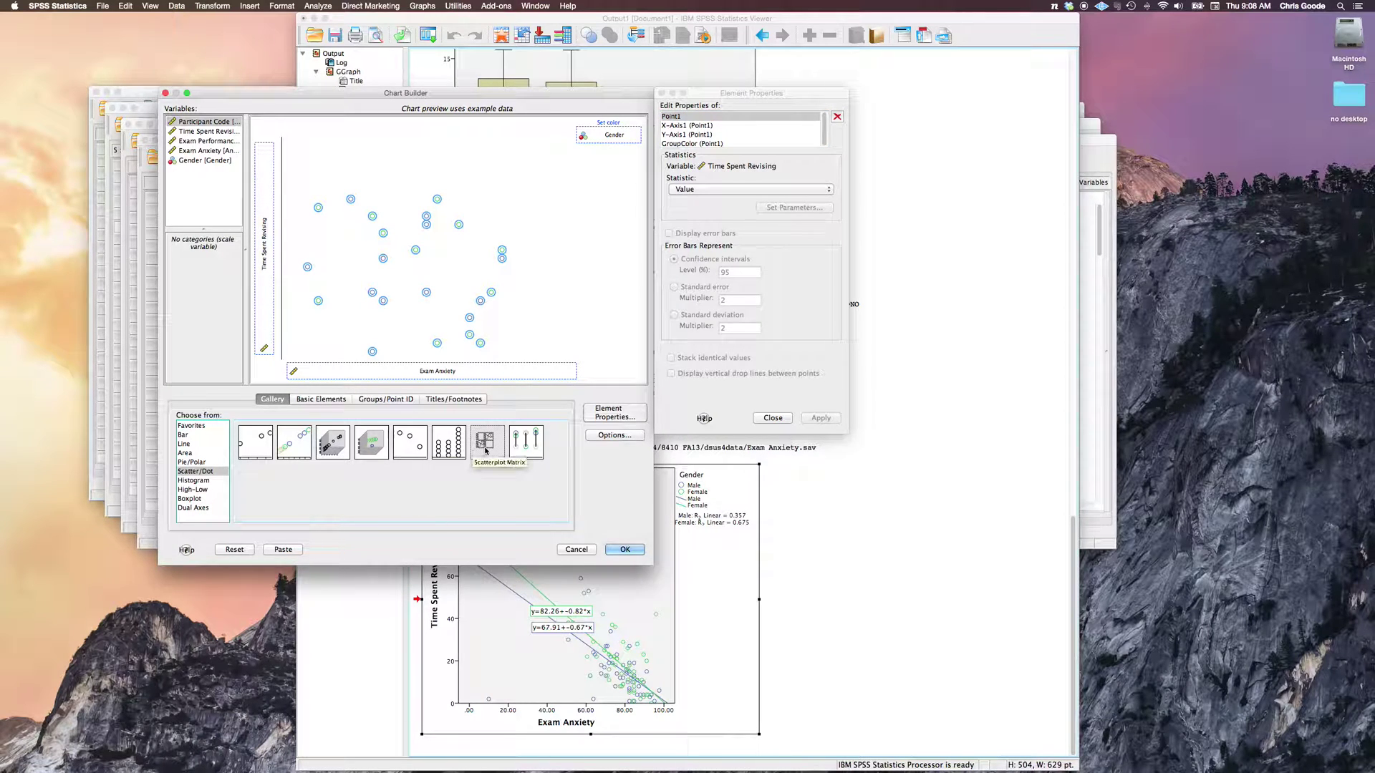
pyautogui.moveTo(486, 440); pyautogui.dragTo(456, 281)
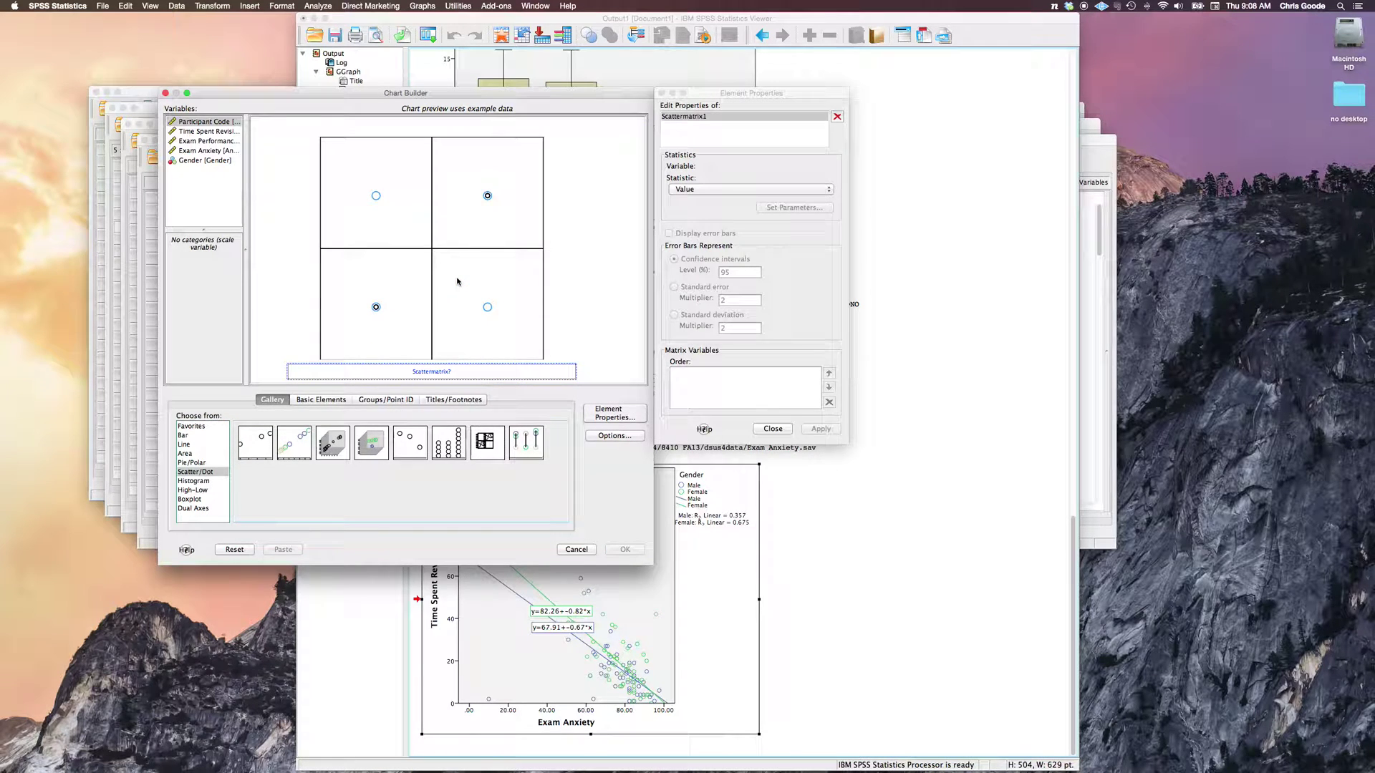
pyautogui.click(208, 132)
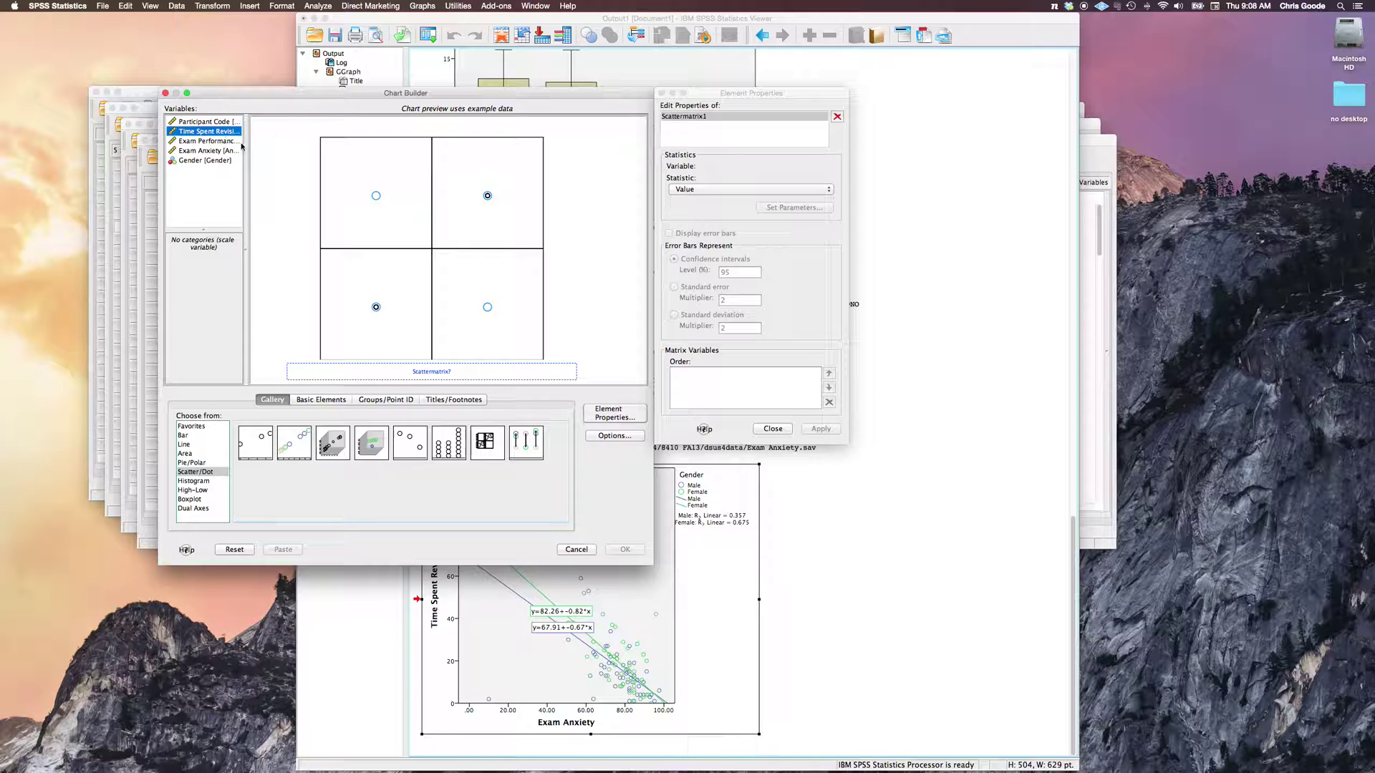
pyautogui.moveTo(247, 168); pyautogui.dragTo(312, 168)
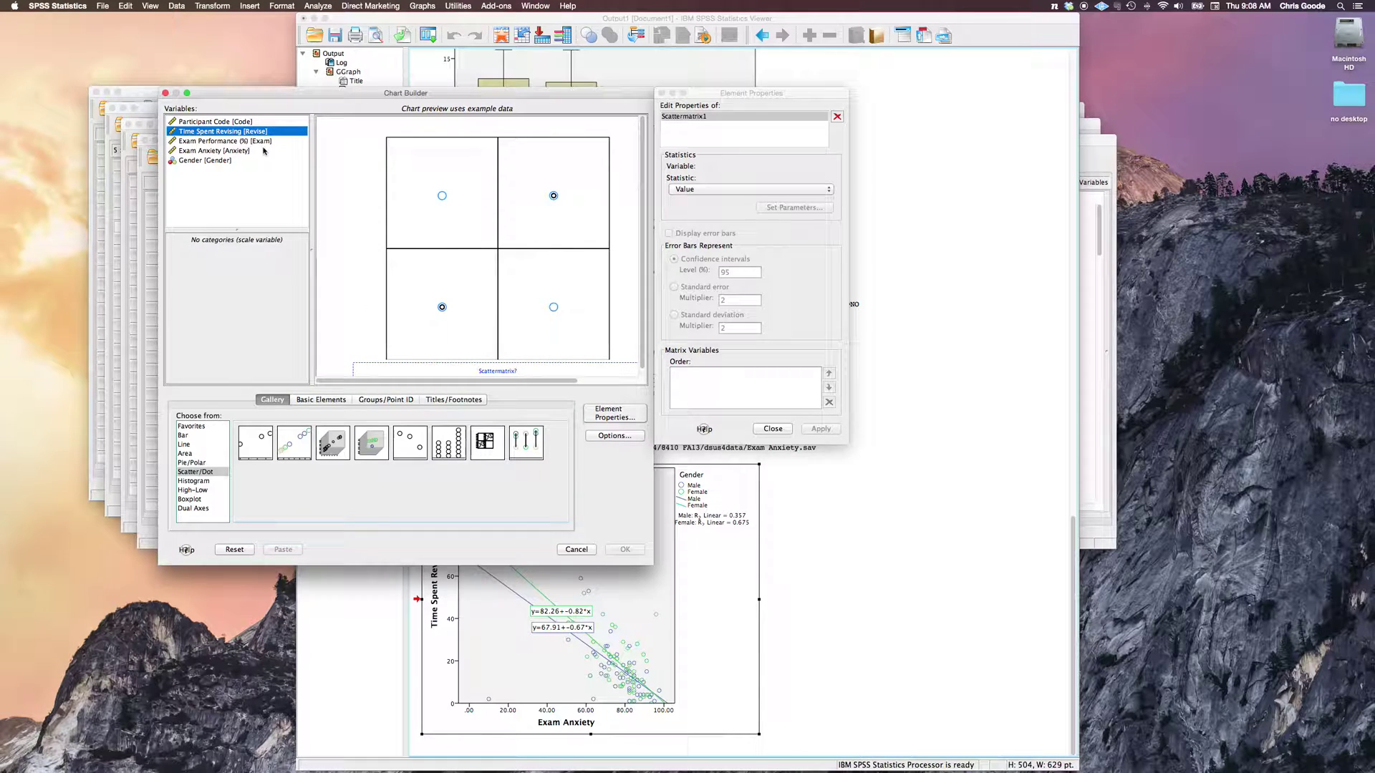
pyautogui.keyDown('shift'); pyautogui.click(220, 141); pyautogui.keyUp('shift')
pyautogui.keyDown('shift'); pyautogui.click(212, 151); pyautogui.keyUp('shift')
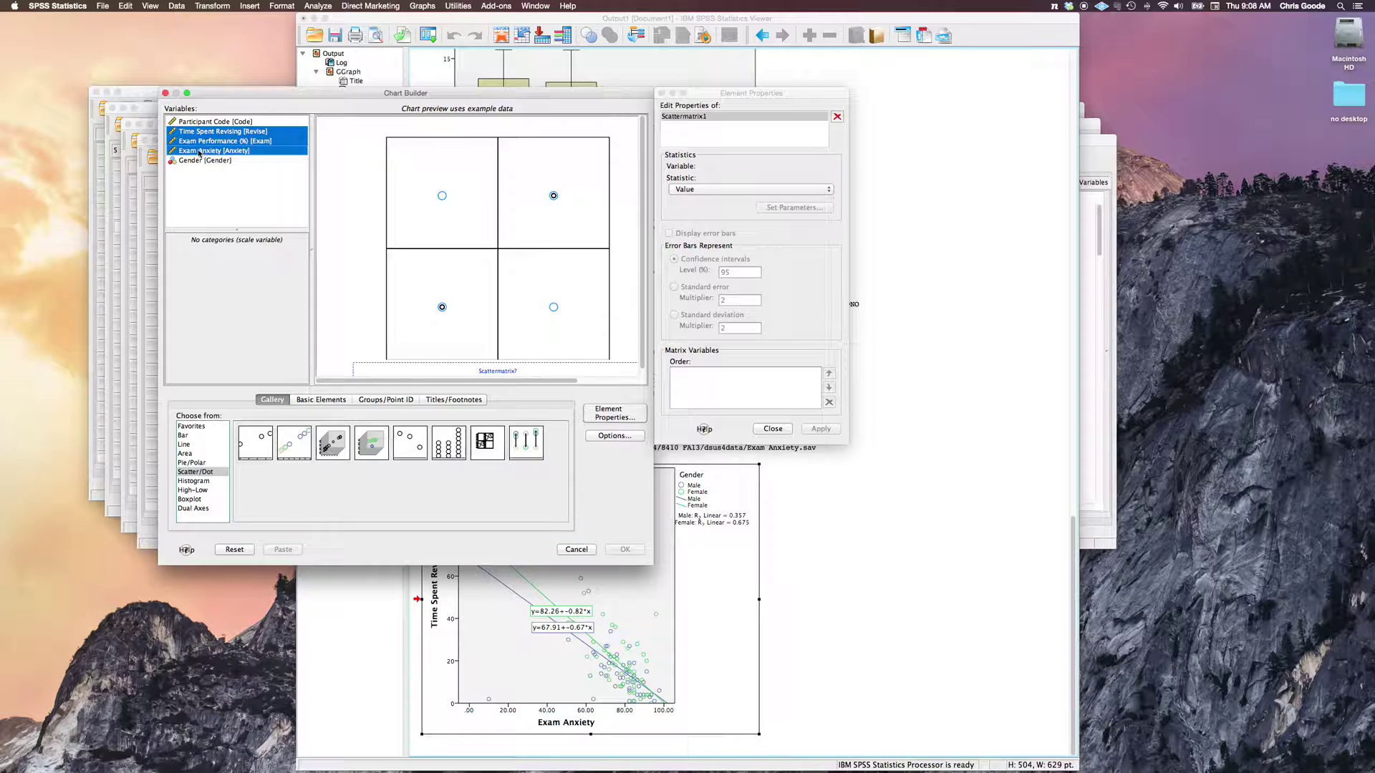
pyautogui.moveTo(213, 150); pyautogui.dragTo(443, 370)
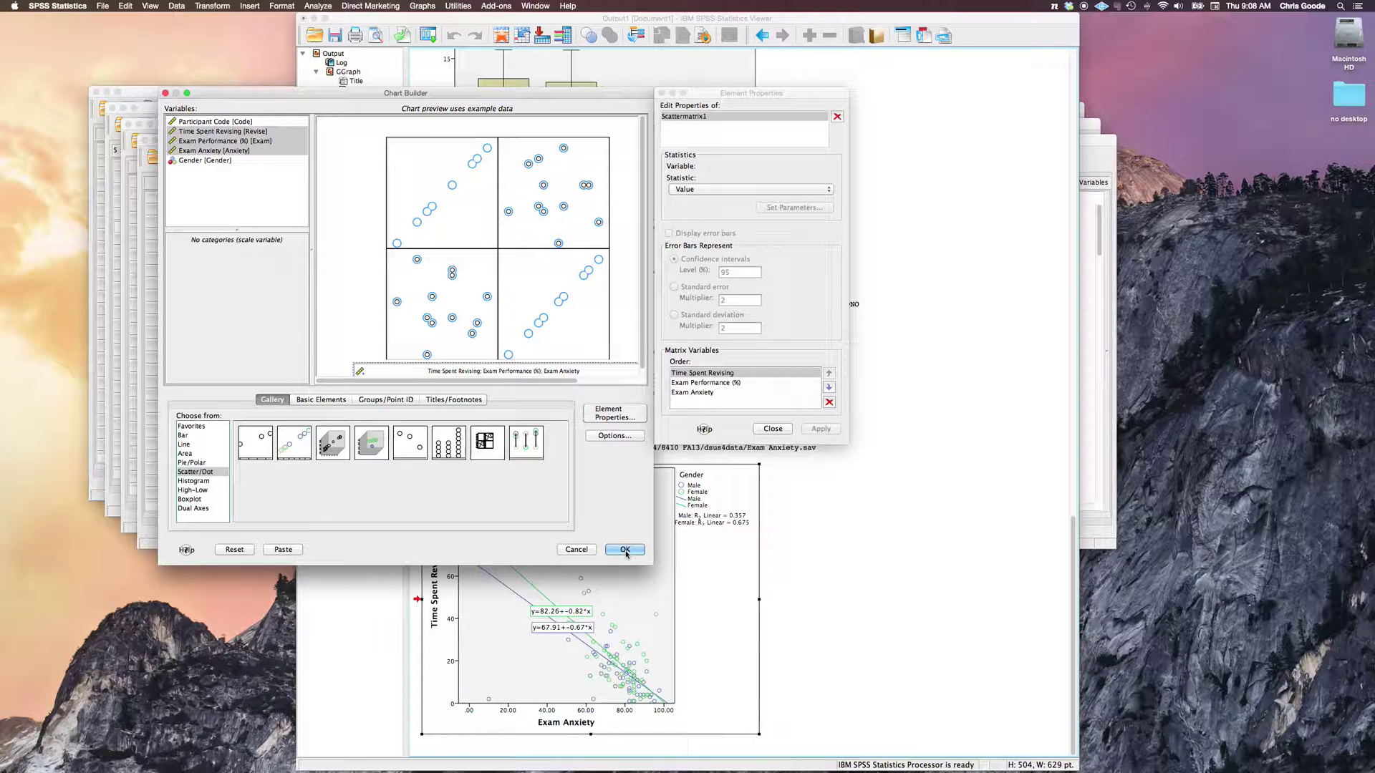
# - Run the scatterplot matrix and select it in the output
pyautogui.click(626, 550)
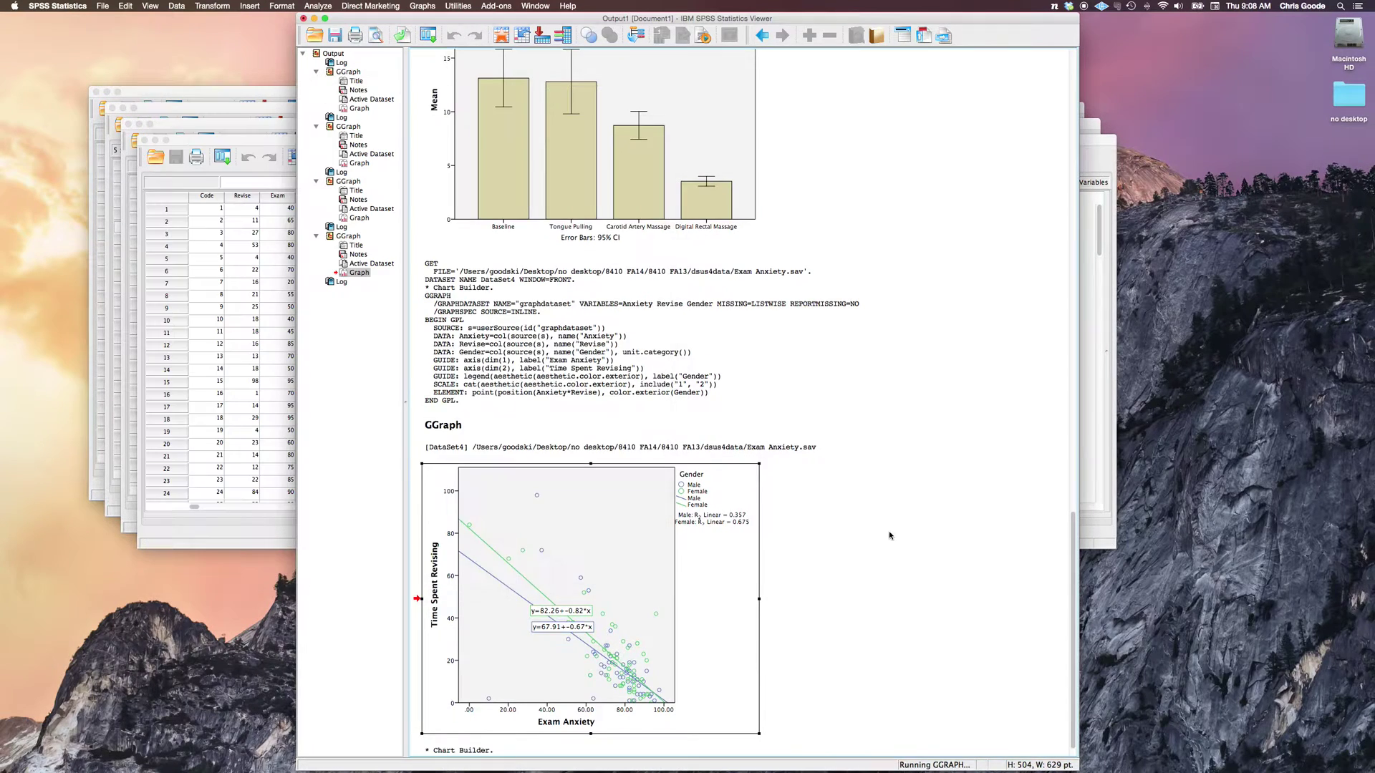
pyautogui.scroll(-5, 889, 535)
pyautogui.scroll(-3, 890, 535)
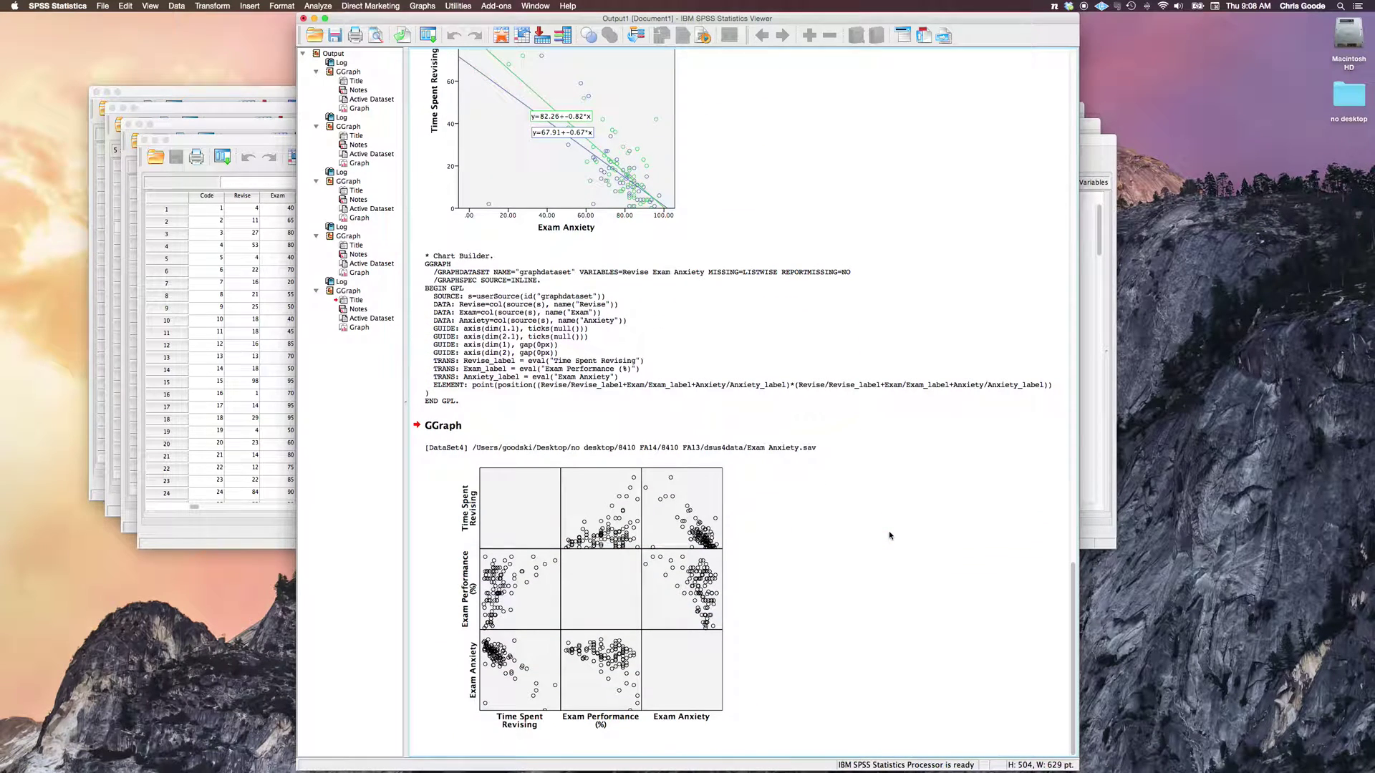
pyautogui.click(687, 548)
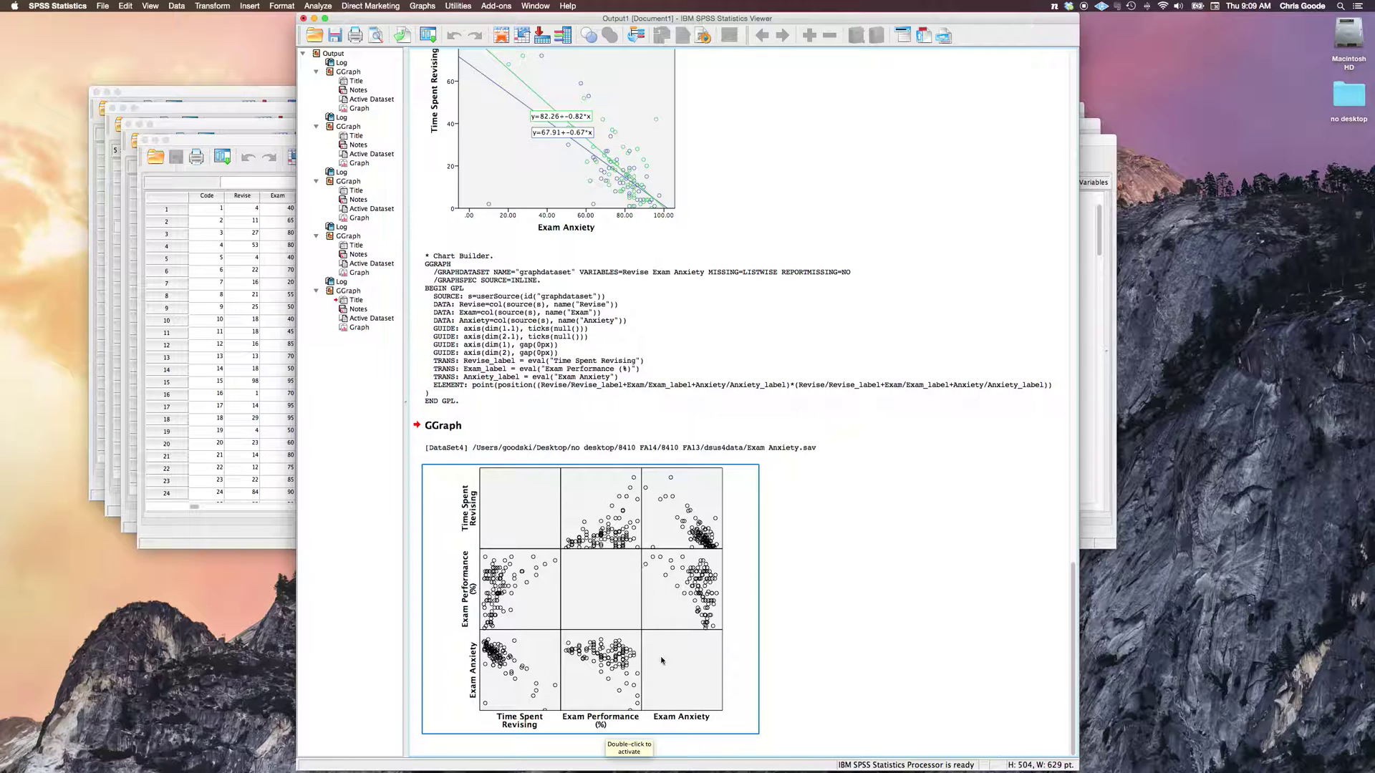
# - Add a total linear fit line to all matrix panels, then reselect the updated matrix
pyautogui.doubleClick(606, 614)
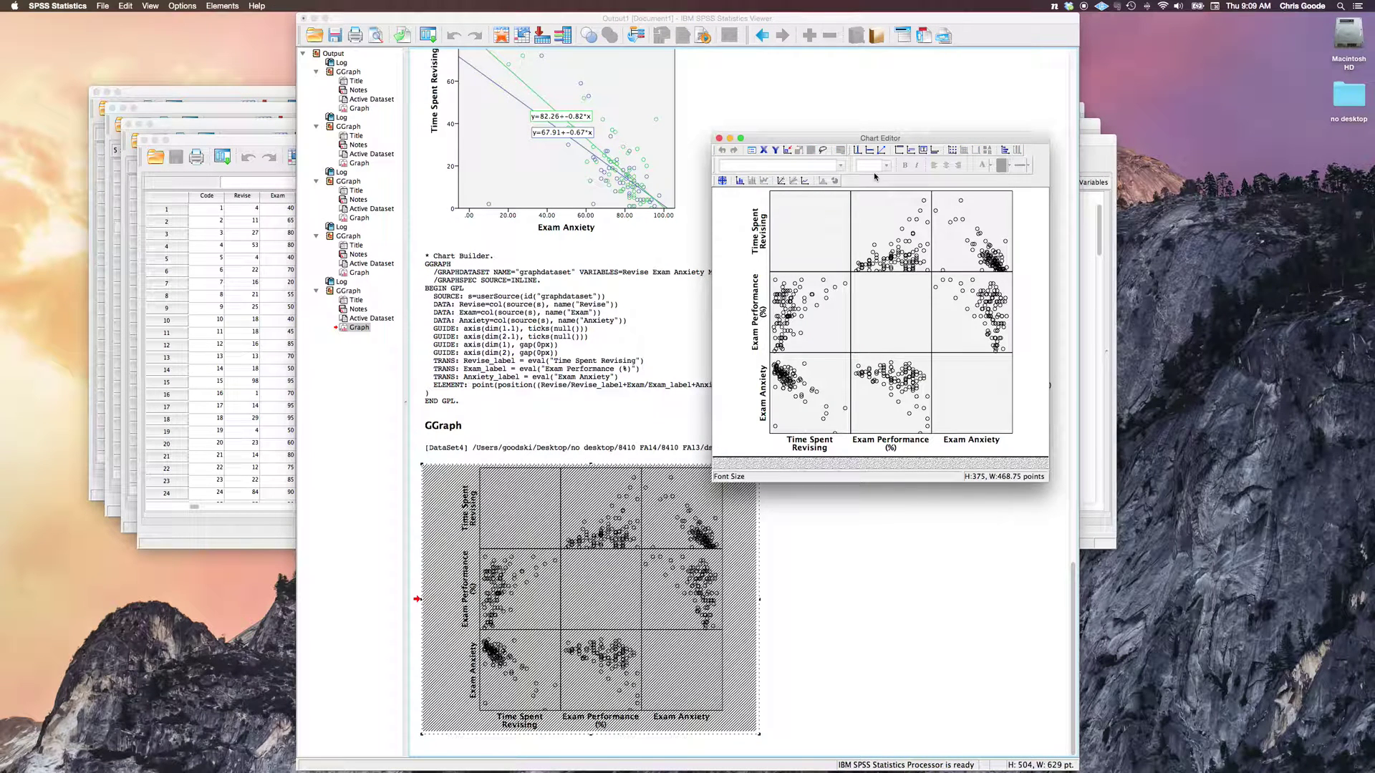
pyautogui.click(787, 185)
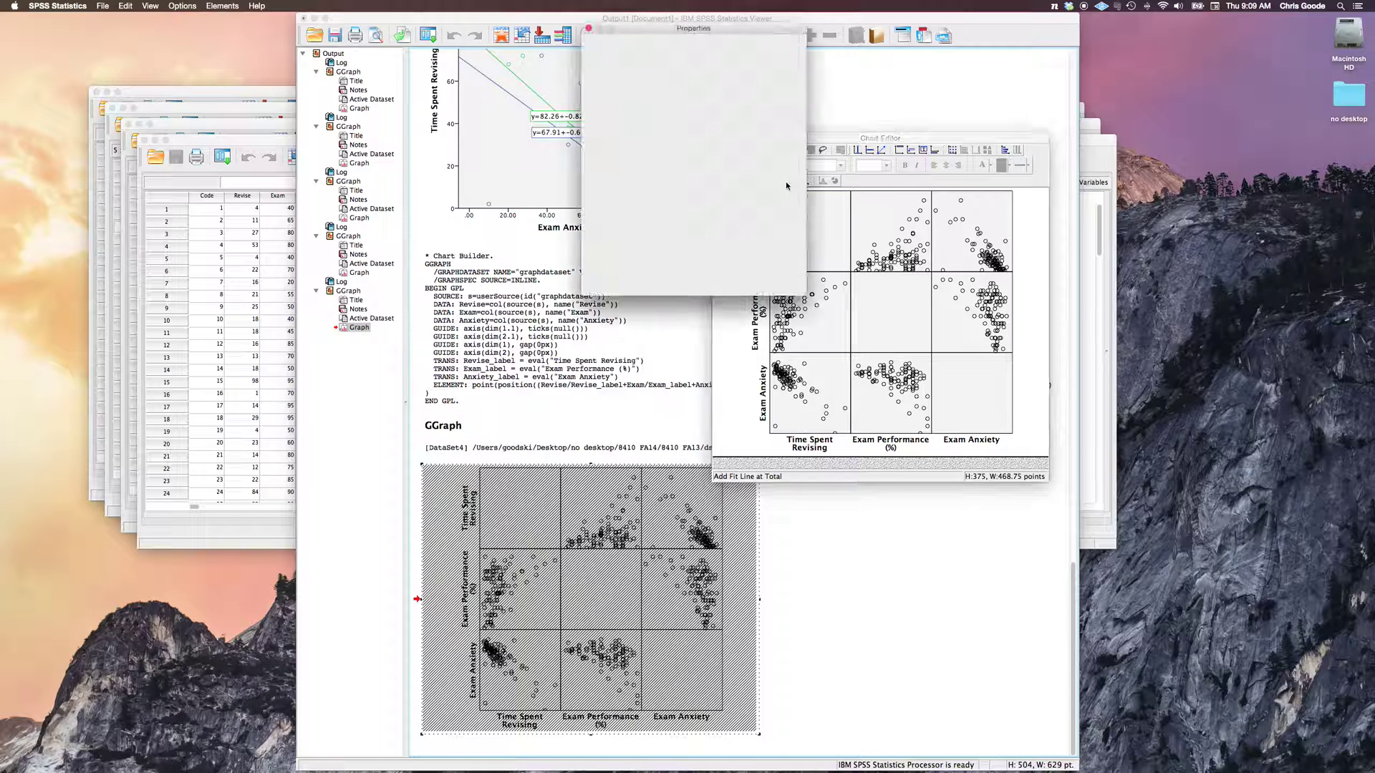
pyautogui.click(727, 281)
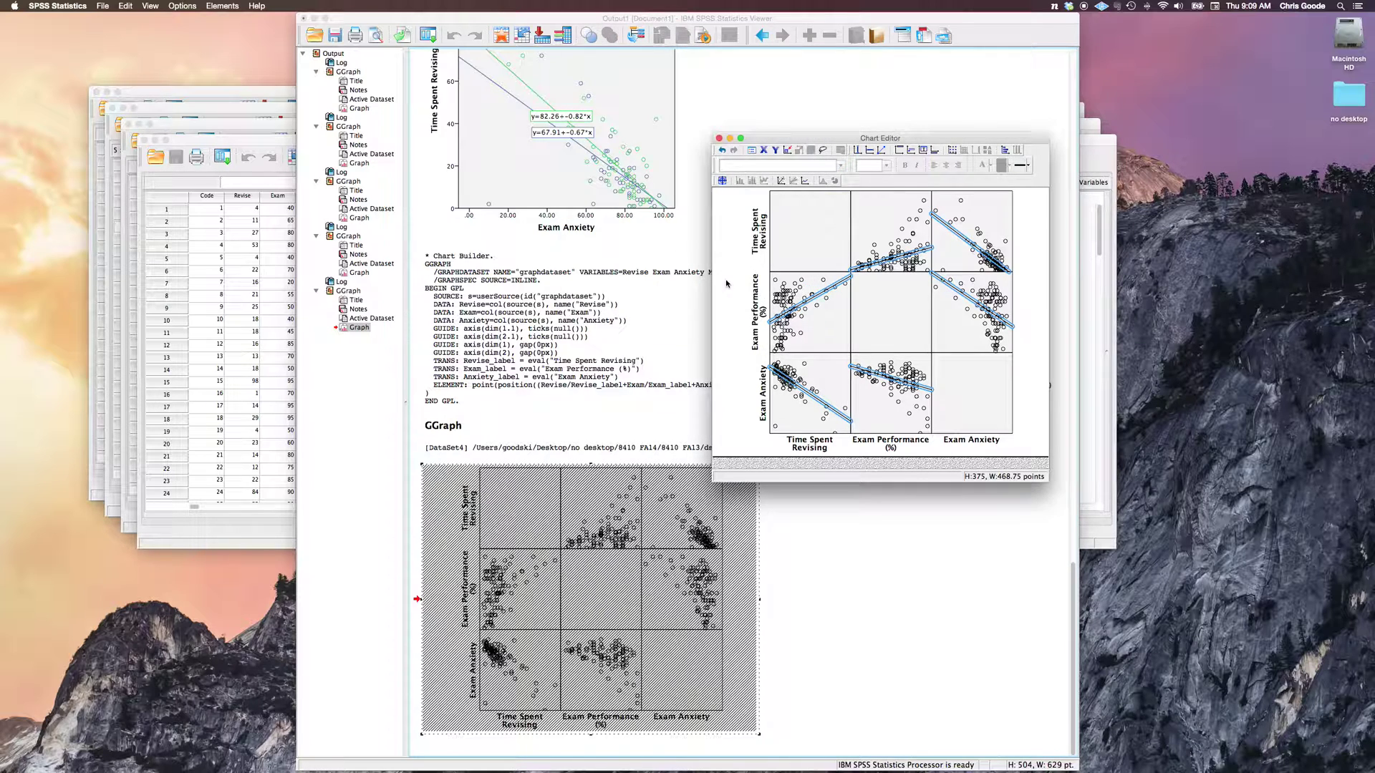
pyautogui.click(719, 139)
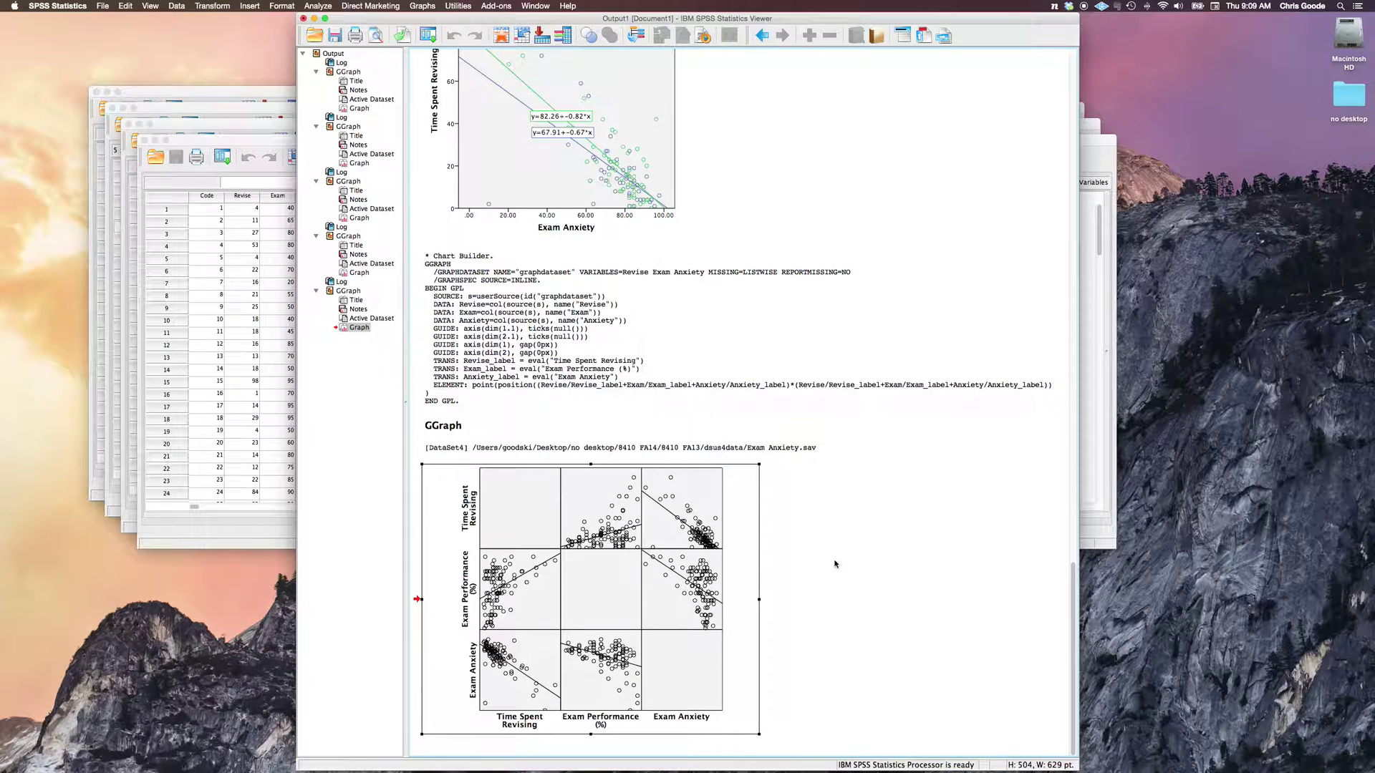
pyautogui.click(681, 554)
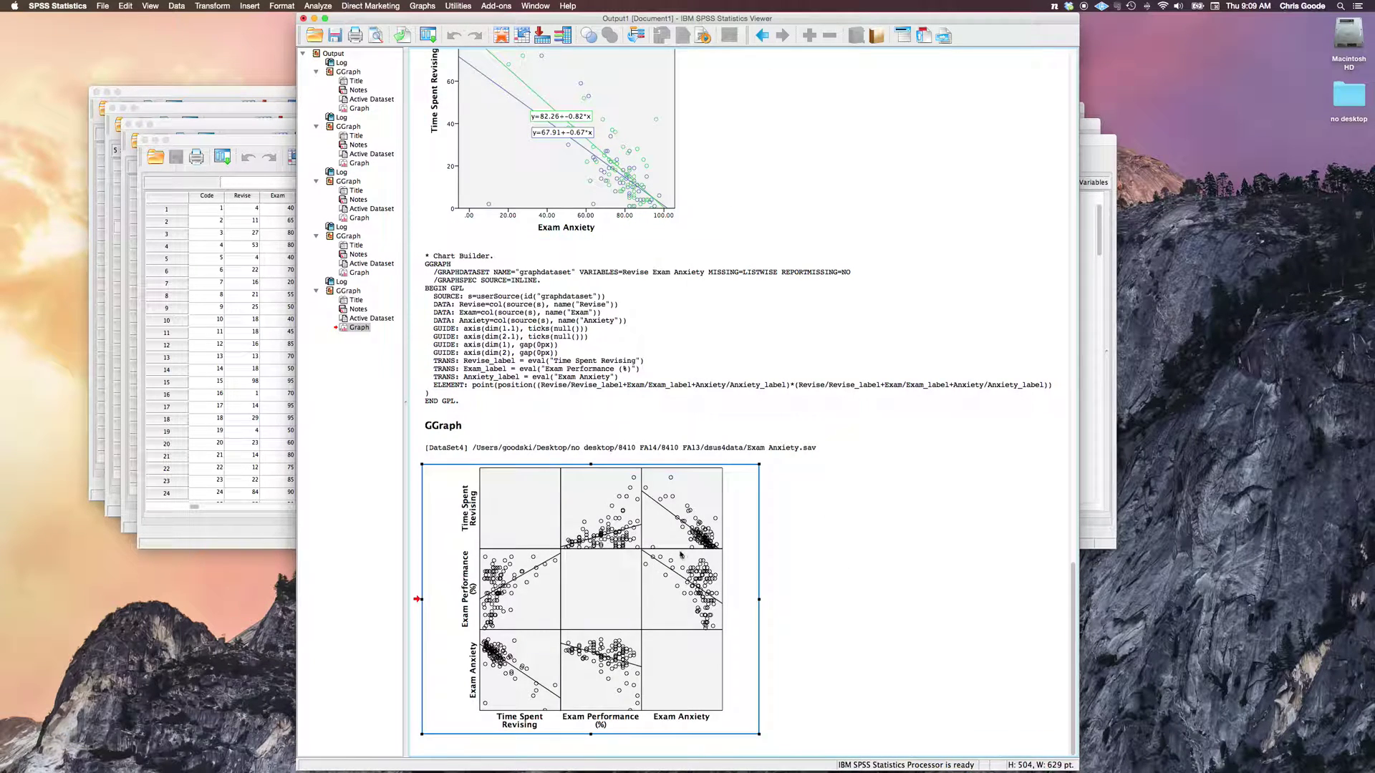